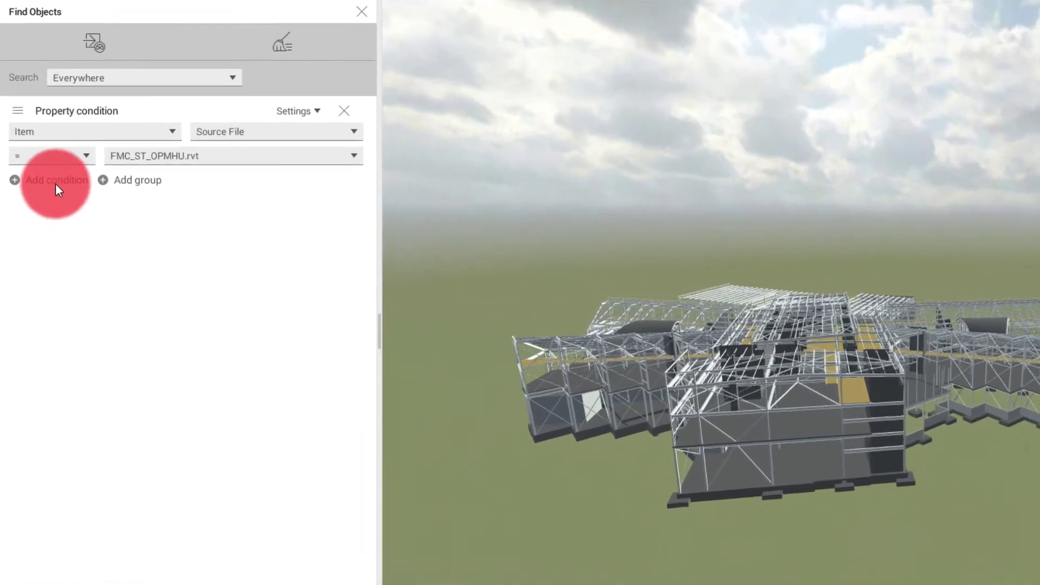
# Add a second condition requiring MATERIALS Structural Material to equal AUR_CONCRETE_INSITU
pyautogui.click(43, 200)
pyautogui.click(64, 199)
pyautogui.click(248, 220)
pyautogui.write('stiuct')
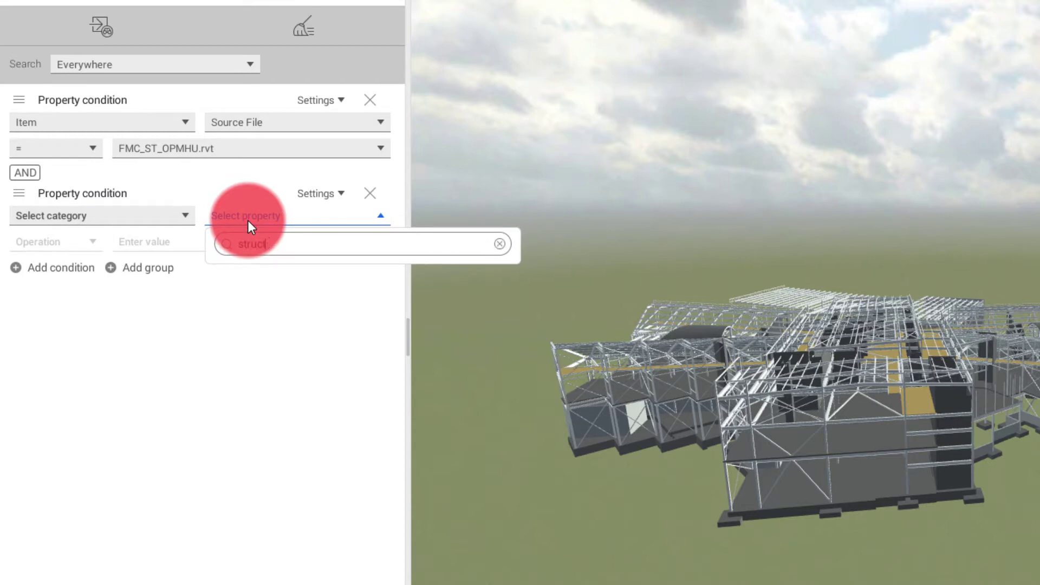
pyautogui.write('ura')
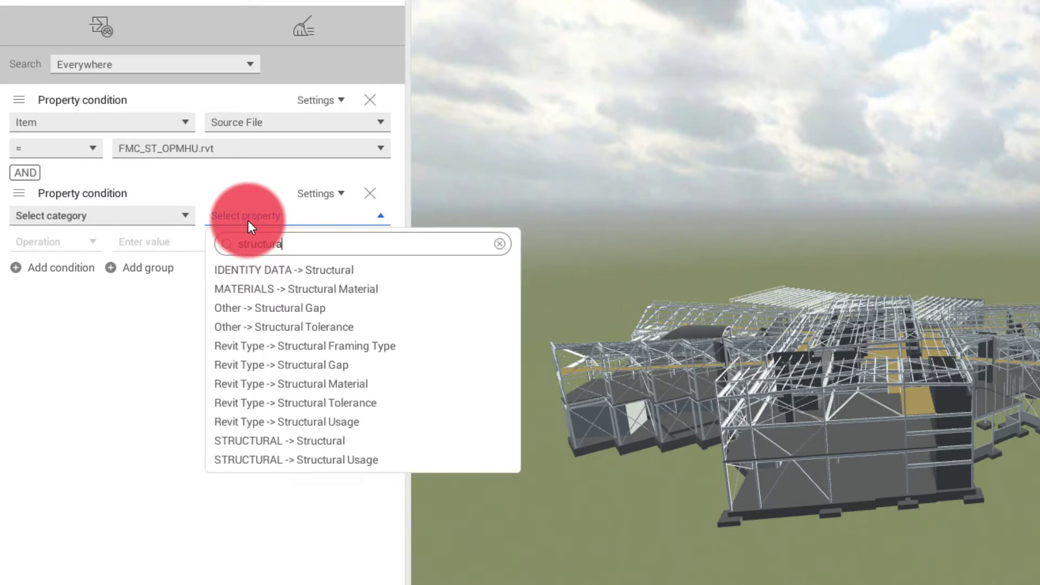
pyautogui.click(343, 289)
pyautogui.click(55, 250)
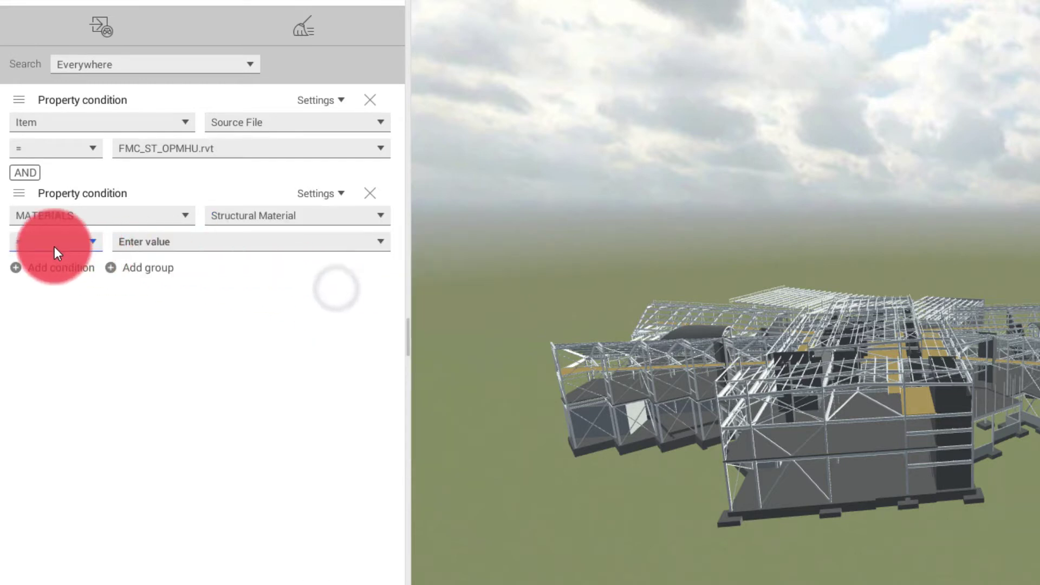
pyautogui.click(179, 242)
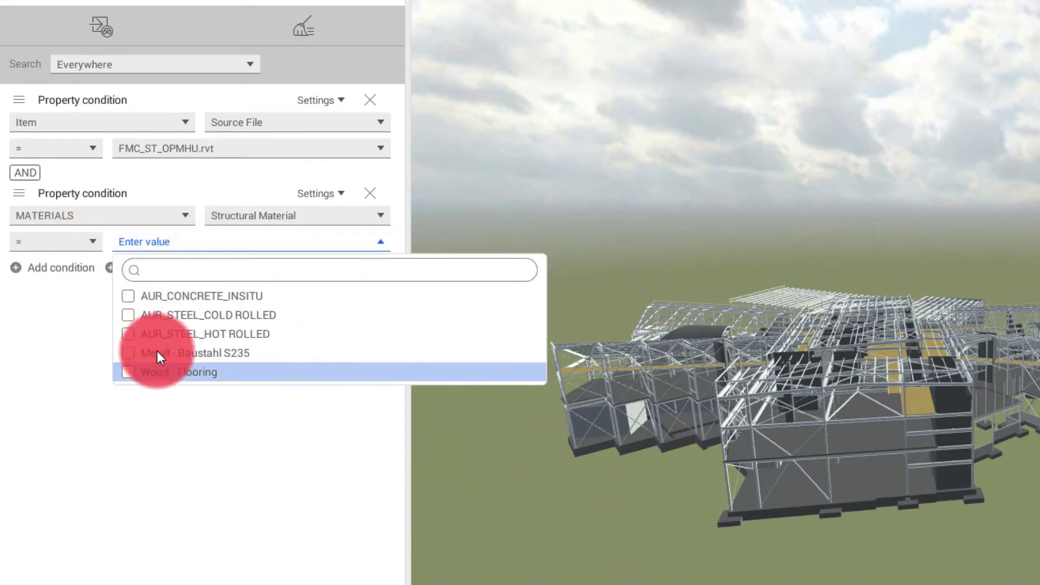
pyautogui.click(130, 299)
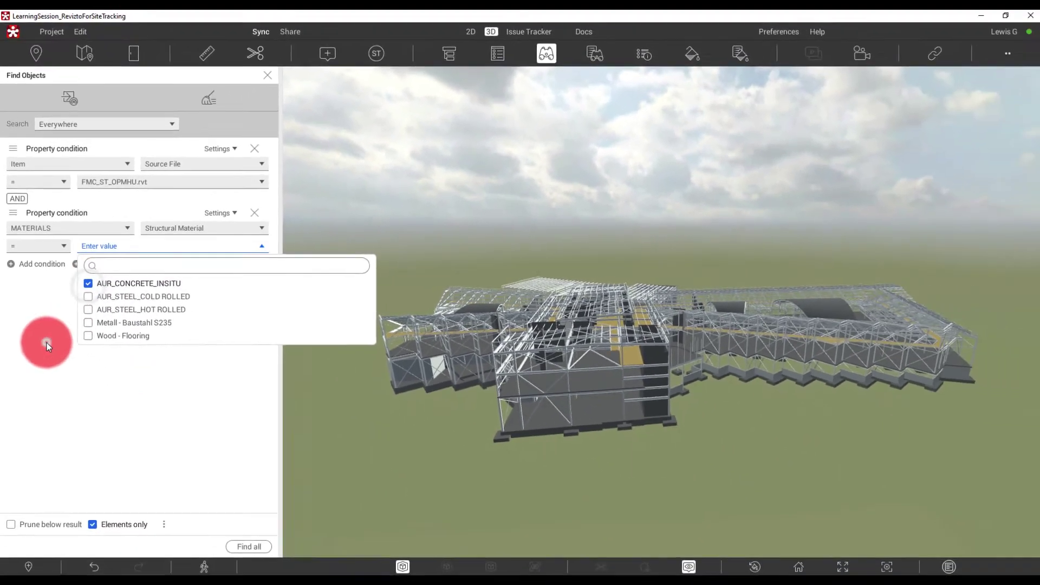
pyautogui.click(46, 342)
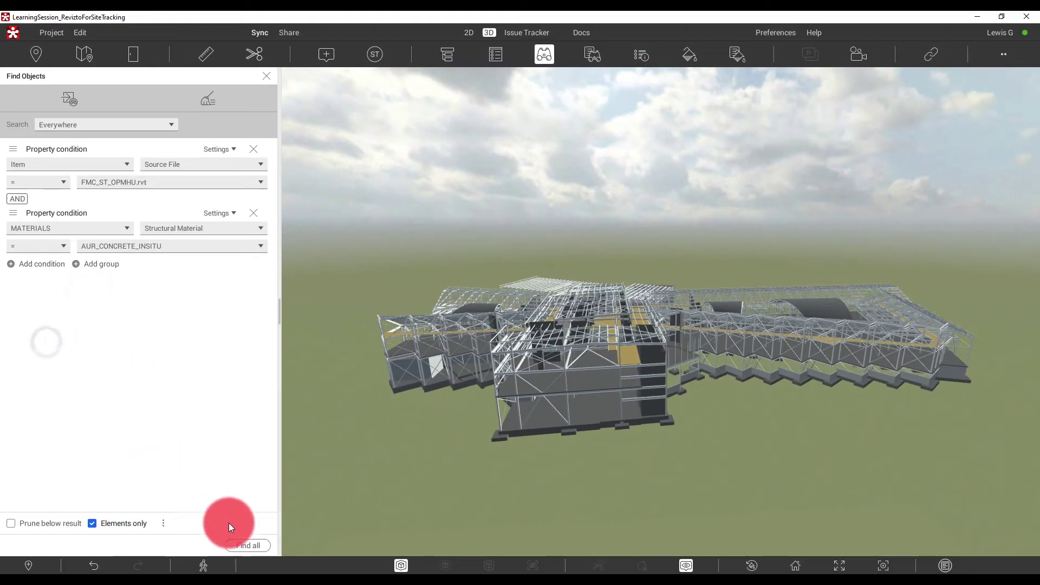
# Find and isolate the 247 matching concrete elements, then restore the full model
pyautogui.click(240, 545)
pyautogui.click(488, 566)
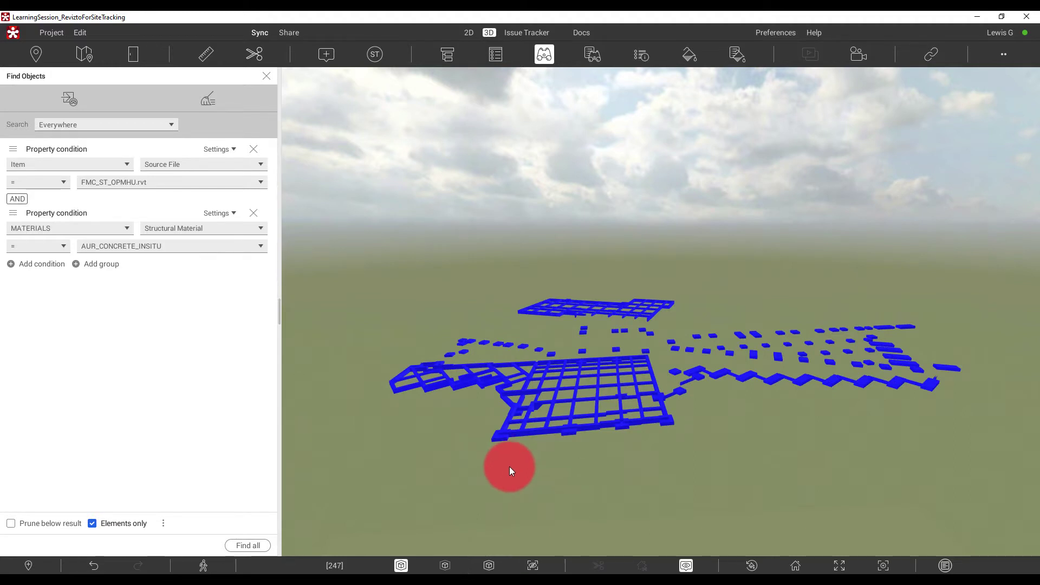
pyautogui.click(94, 566)
pyautogui.click(647, 411)
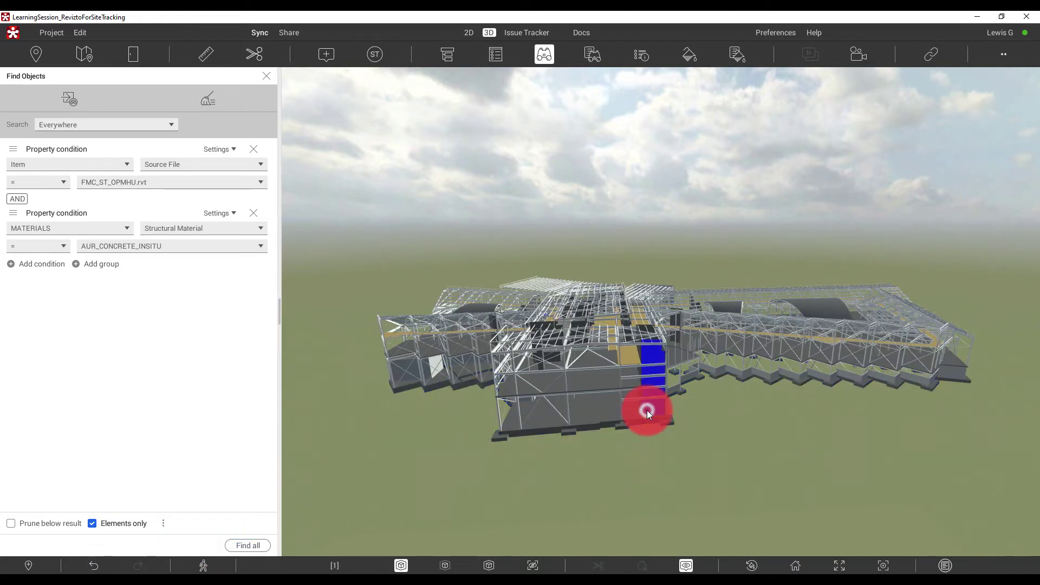
pyautogui.click(653, 448)
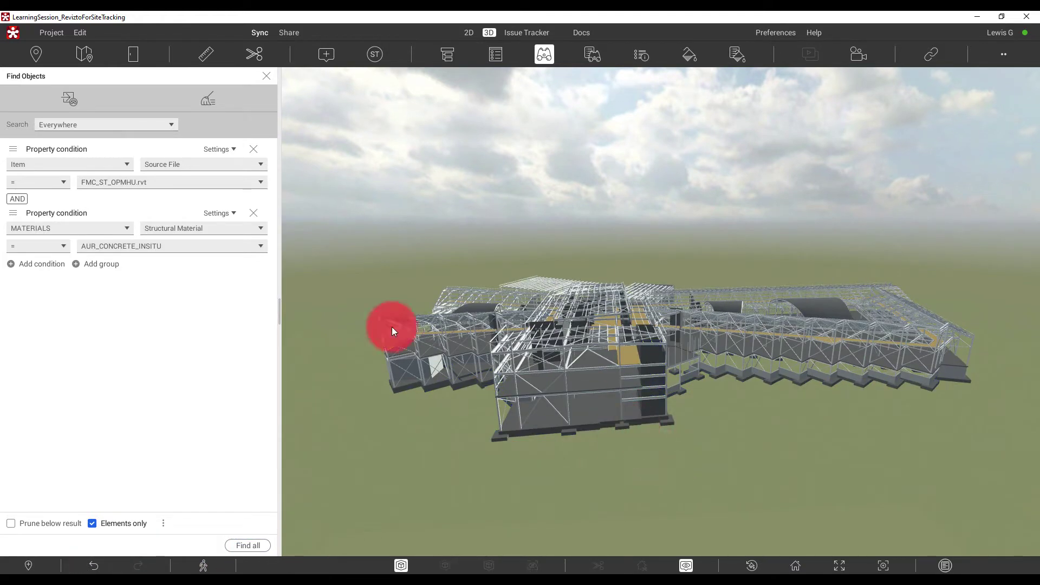
pyautogui.click(58, 230)
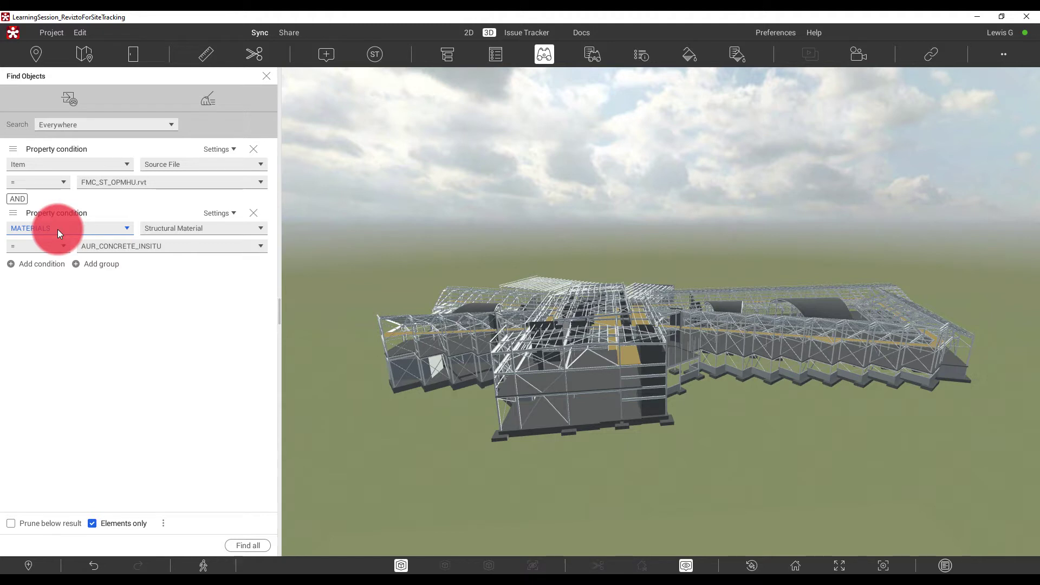
# Replace the second condition with a group containing MATERIALS Structural Material = AUR_CONCRETE_INSITU
pyautogui.click(255, 214)
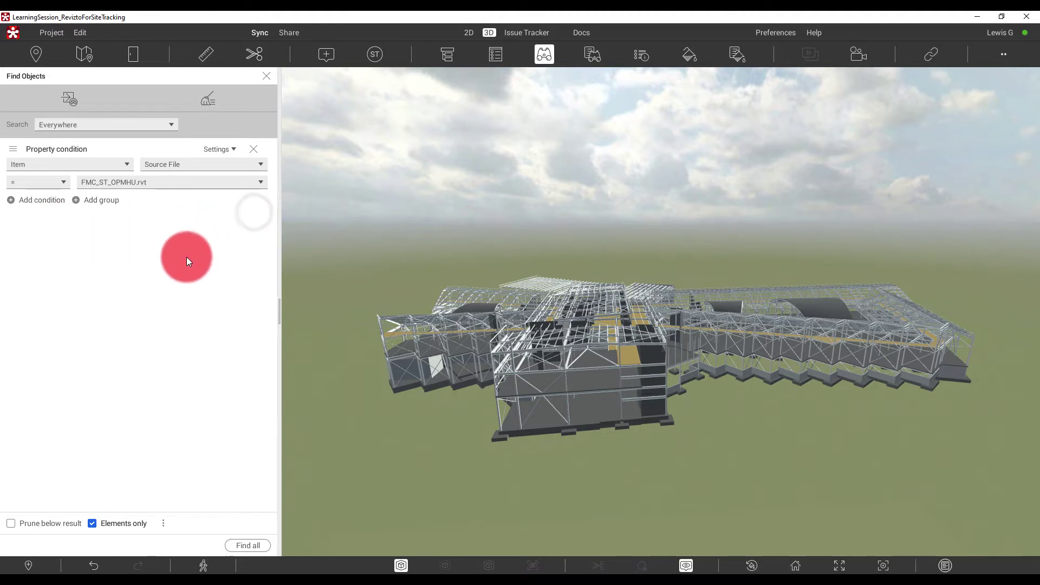
pyautogui.click(103, 200)
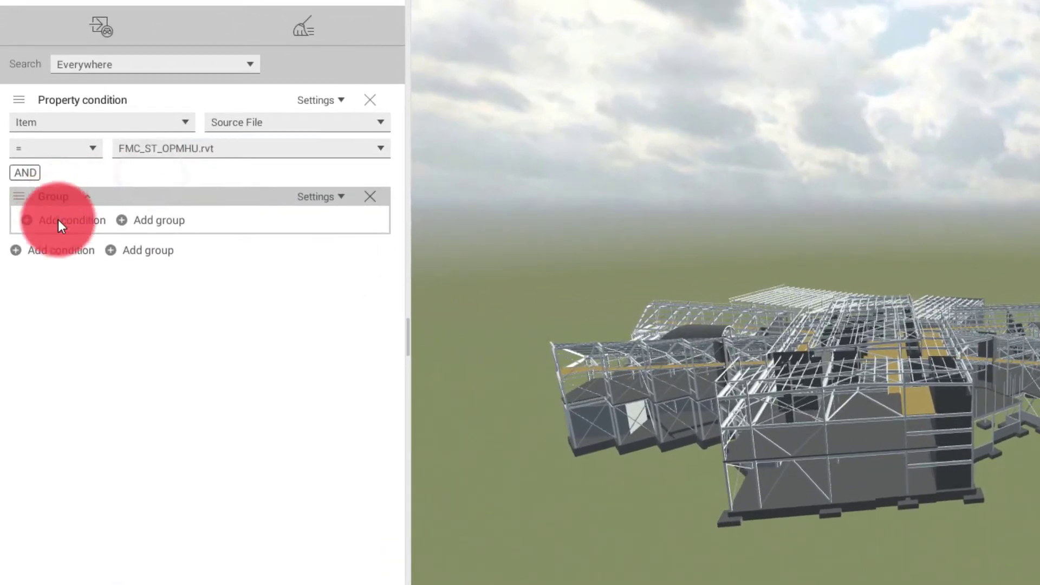
pyautogui.click(75, 224)
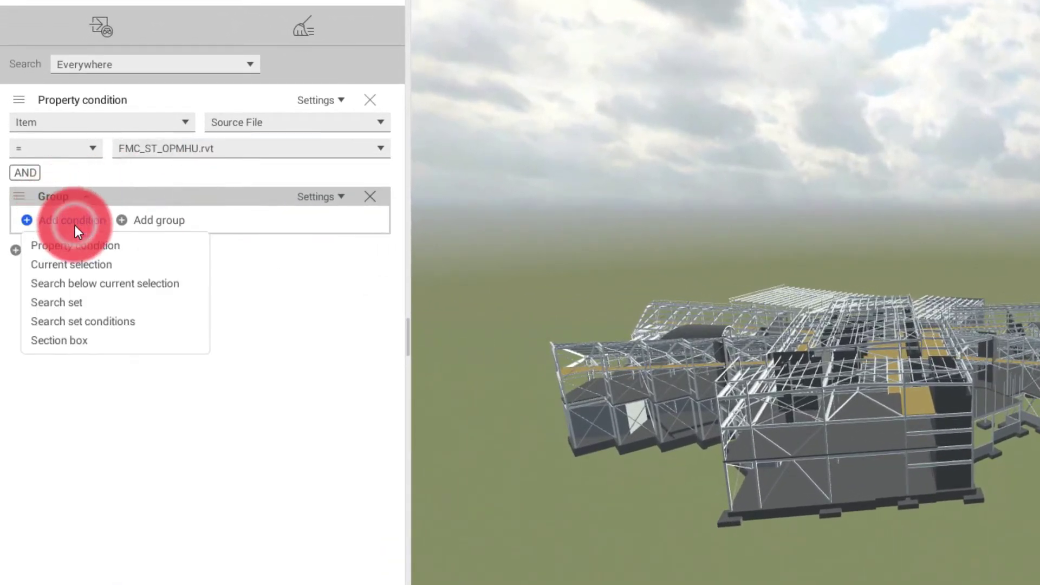
pyautogui.click(74, 242)
pyautogui.click(284, 245)
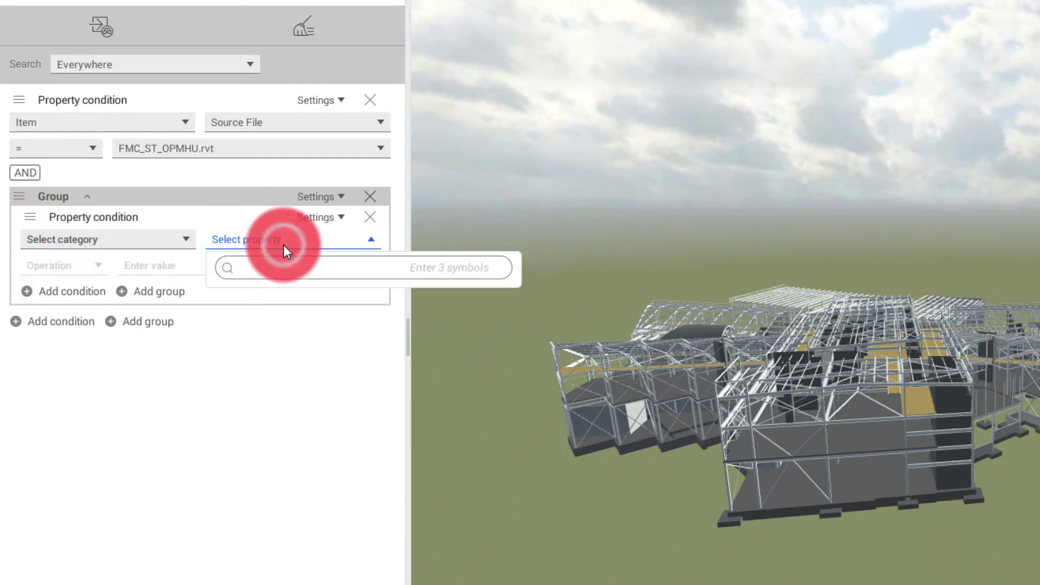
pyautogui.write('structural')
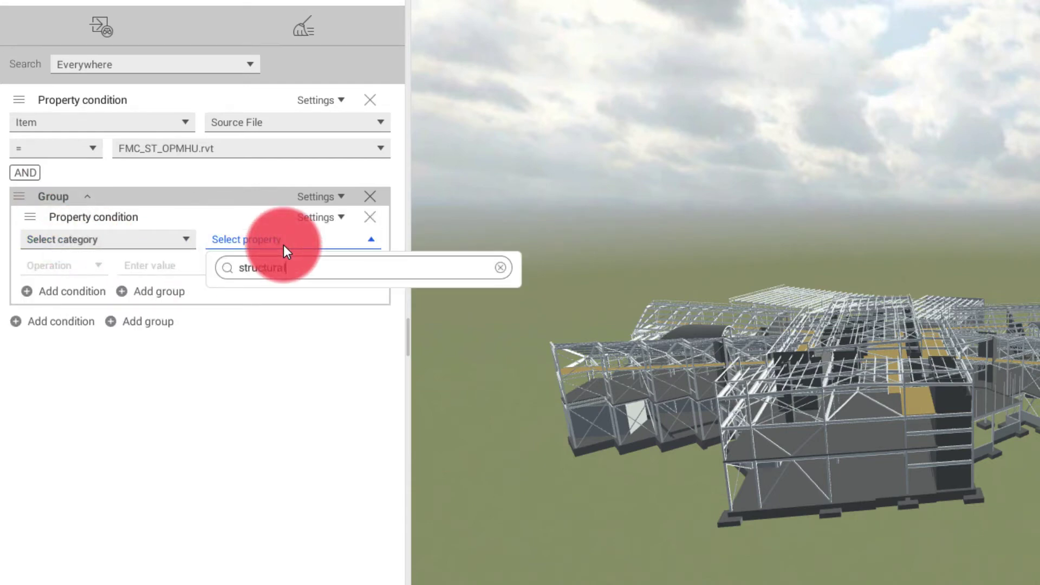
pyautogui.click(313, 320)
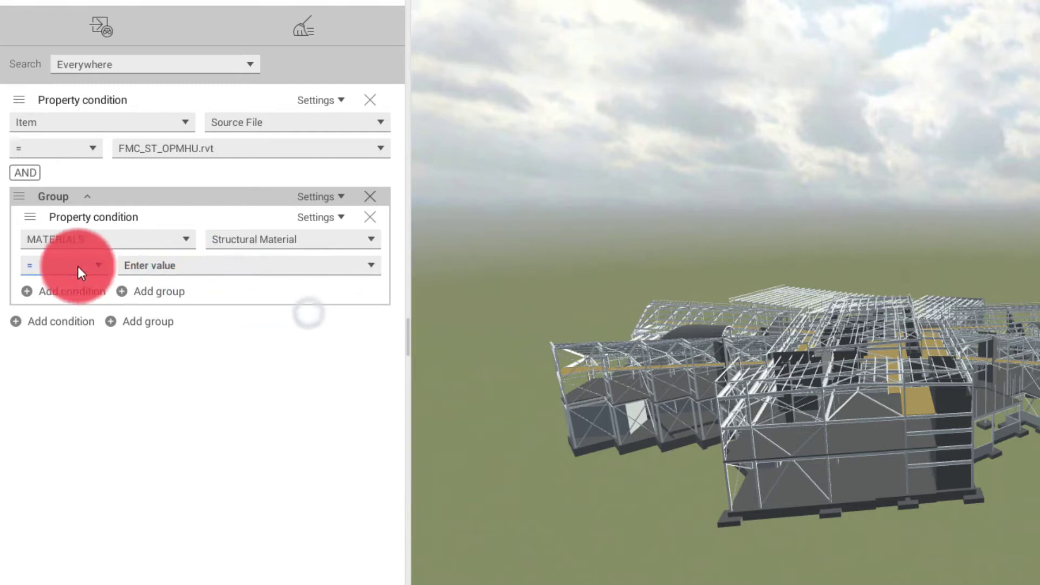
pyautogui.click(166, 265)
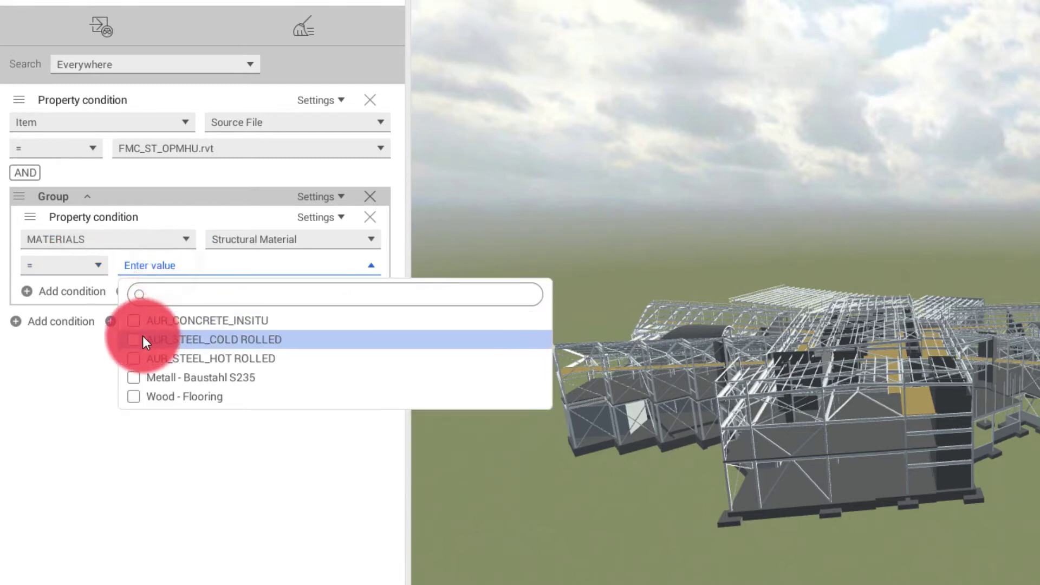
pyautogui.click(134, 321)
pyautogui.click(71, 389)
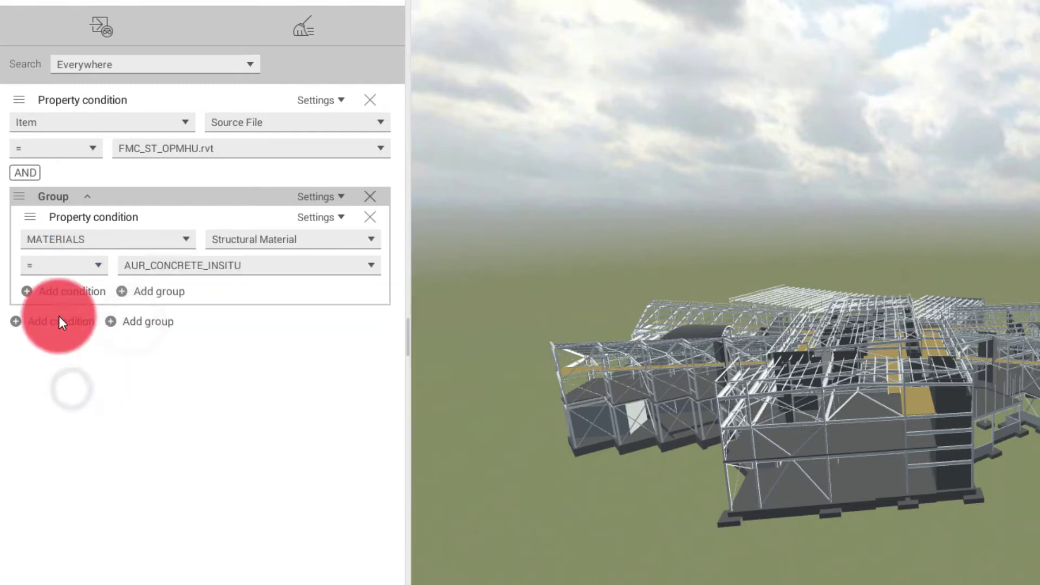
# Add a grouped condition: Revit Type Structural Material = AUR_CONCRETE_INSITU
pyautogui.click(67, 293)
pyautogui.click(65, 315)
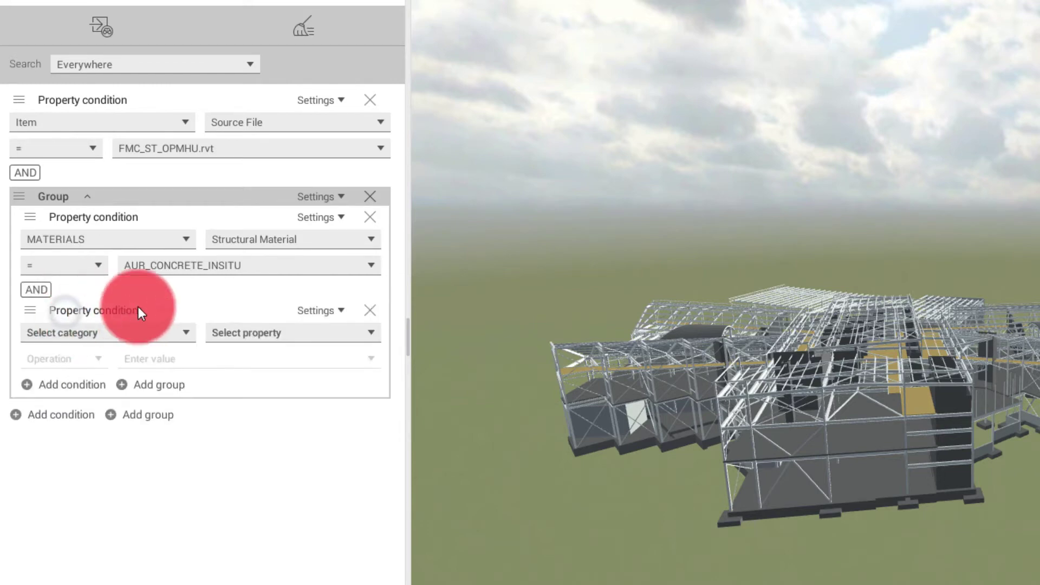
pyautogui.click(241, 333)
pyautogui.write('strcutral')
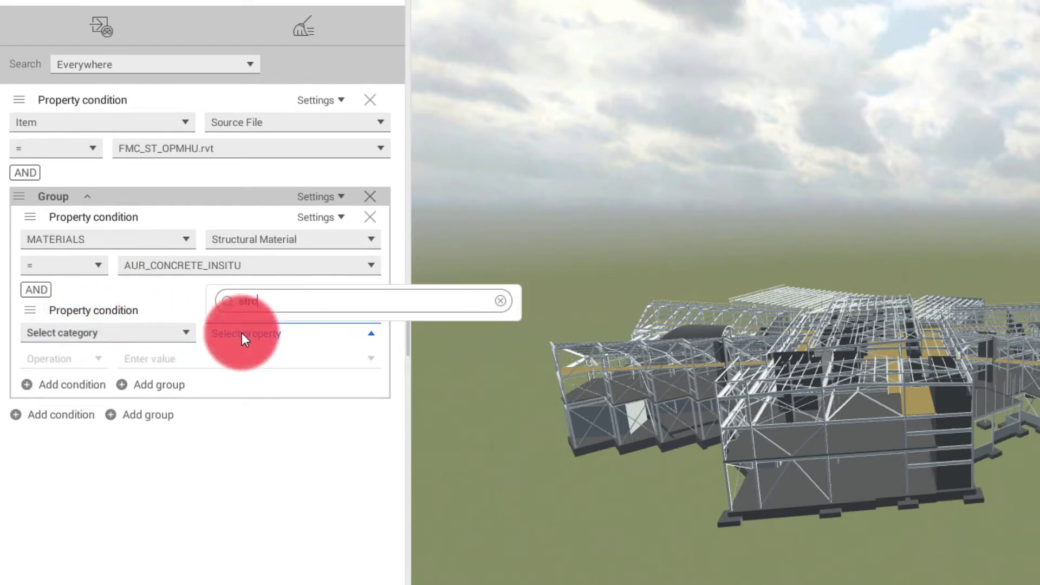
pyautogui.press('BackSpace')
pyautogui.press('BackSpace')
pyautogui.press('BackSpace')
pyautogui.press('BackSpace')
pyautogui.press('BackSpace')
pyautogui.press('BackSpace')
pyautogui.press('BackSpace')
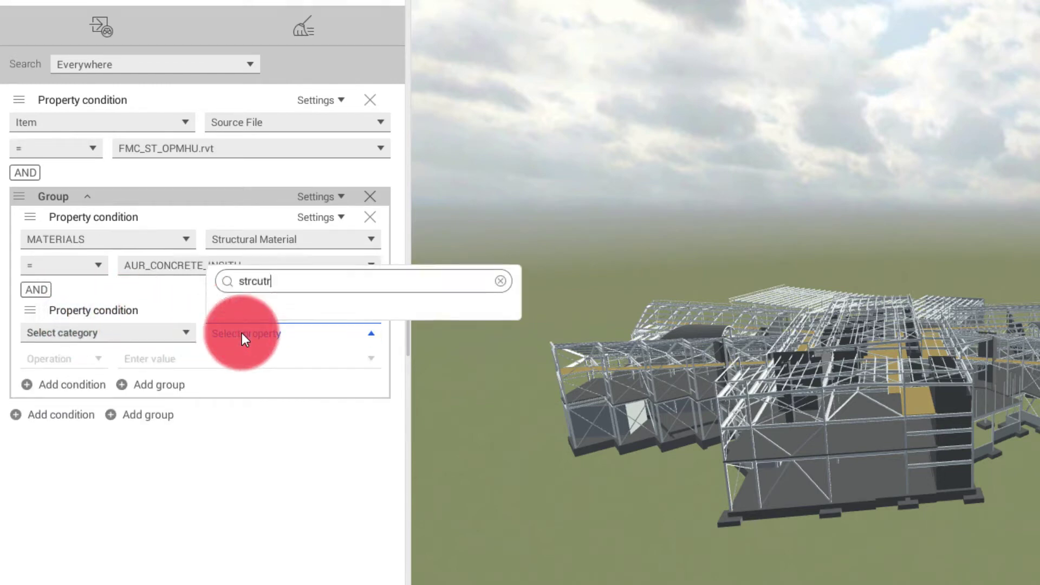
pyautogui.write('uctural m at')
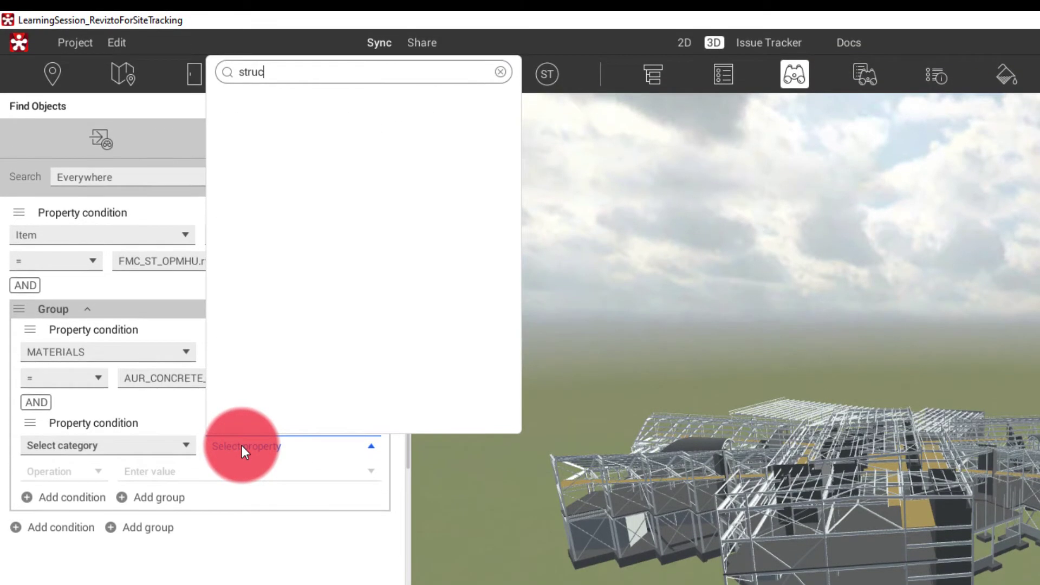
pyautogui.press('BackSpace')
pyautogui.press('BackSpace')
pyautogui.press('BackSpace')
pyautogui.write('al ma')
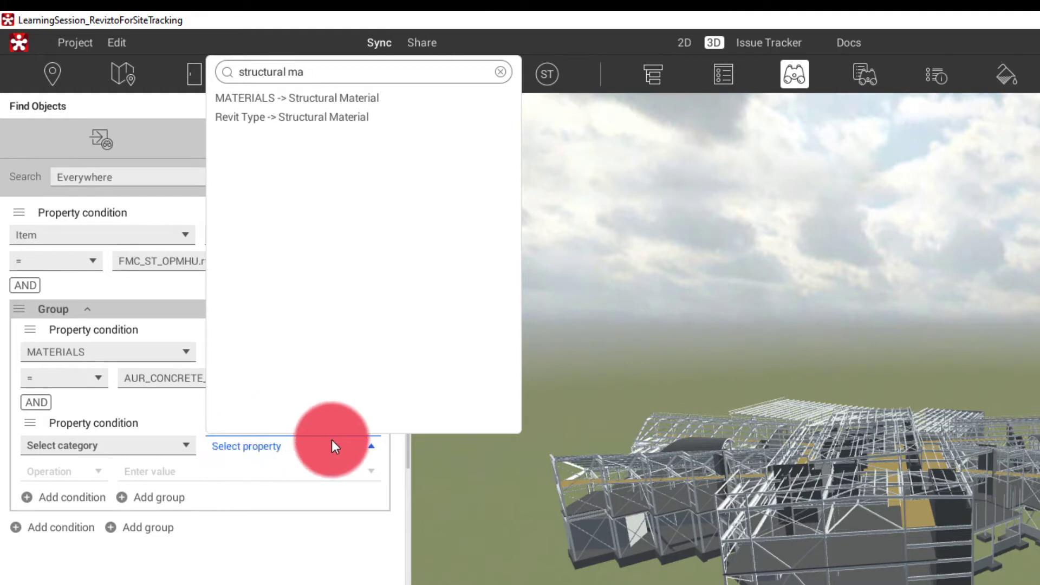
pyautogui.click(313, 116)
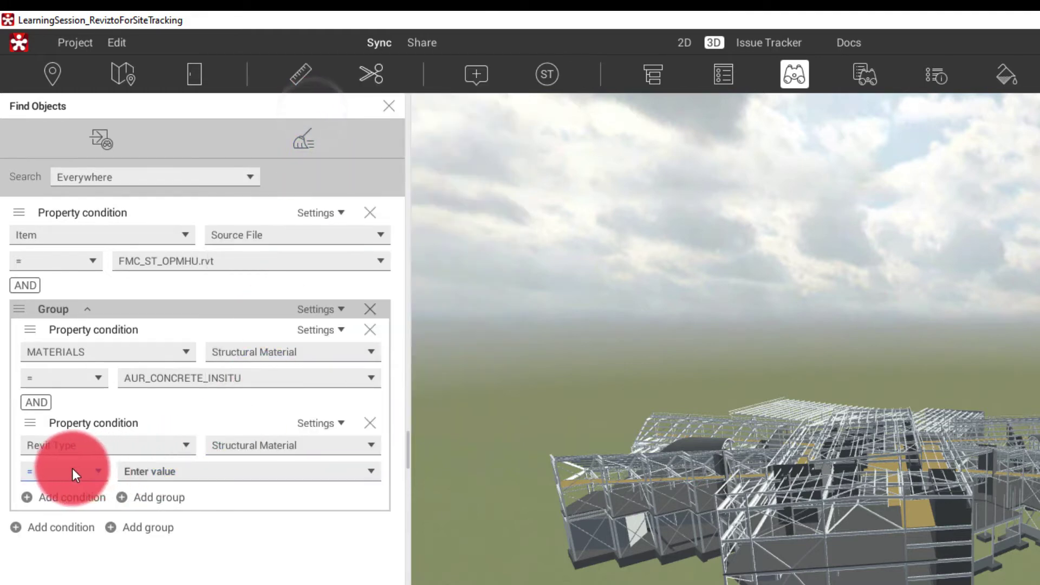
pyautogui.click(173, 470)
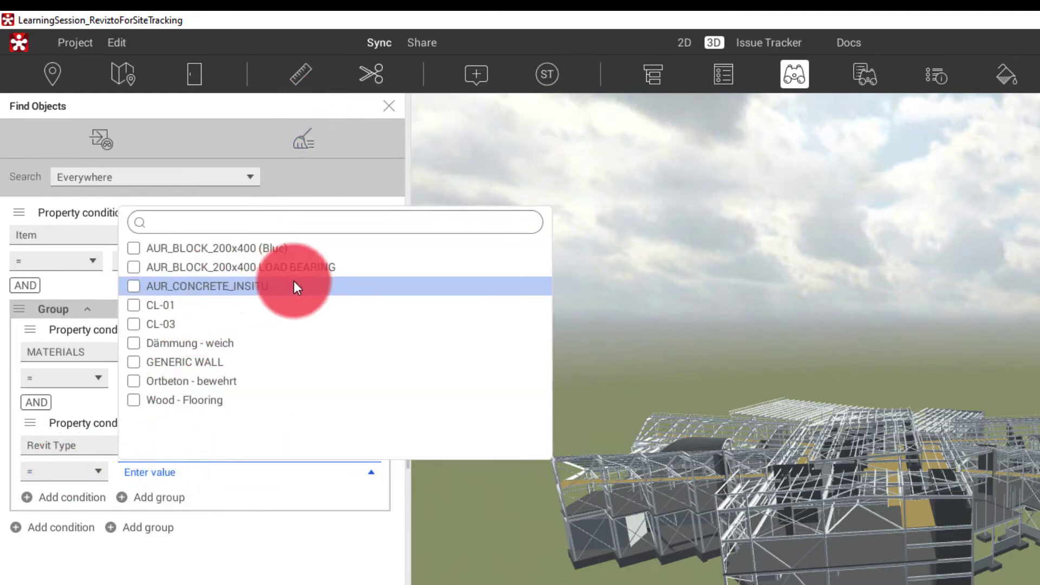
pyautogui.click(139, 289)
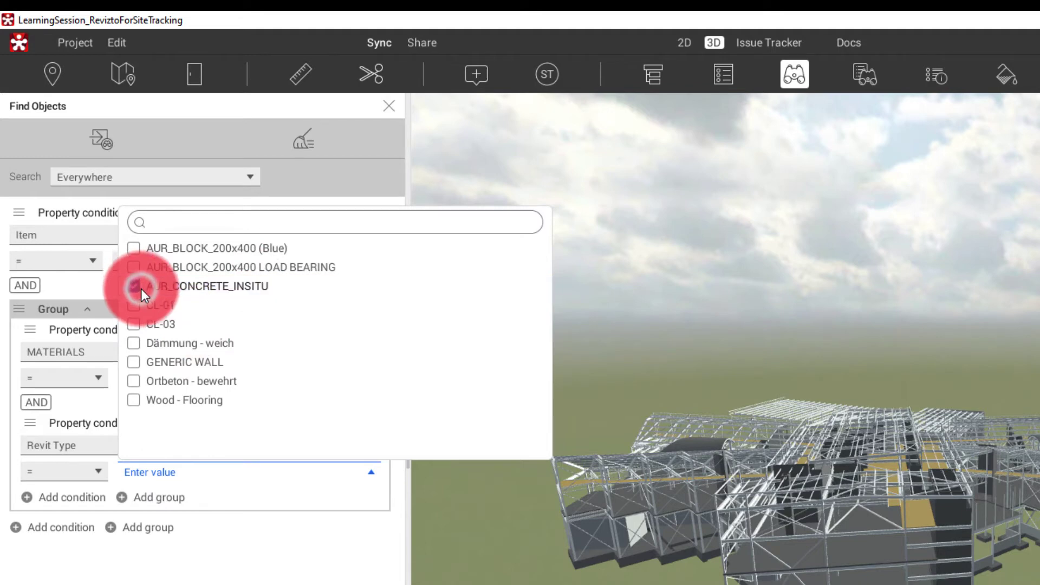
pyautogui.click(227, 553)
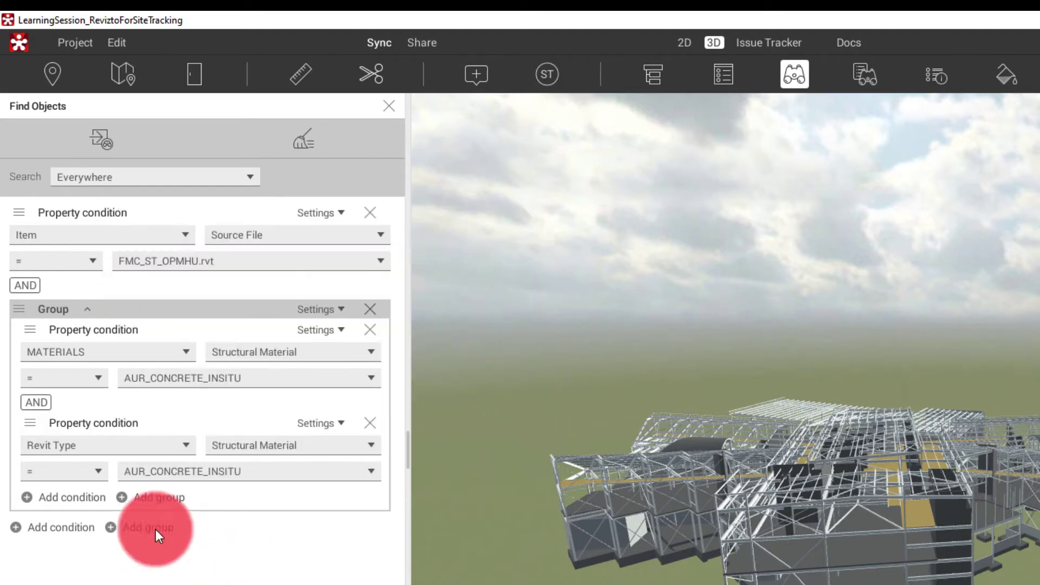
# Switch the group from AND to OR, then find and isolate the 372 concrete elements
pyautogui.click(37, 402)
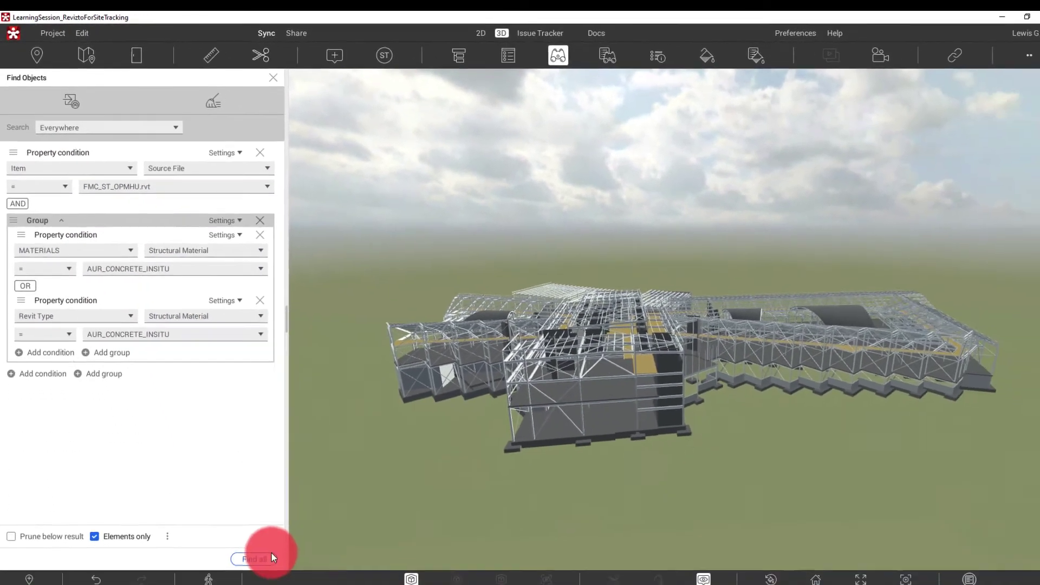
pyautogui.click(272, 554)
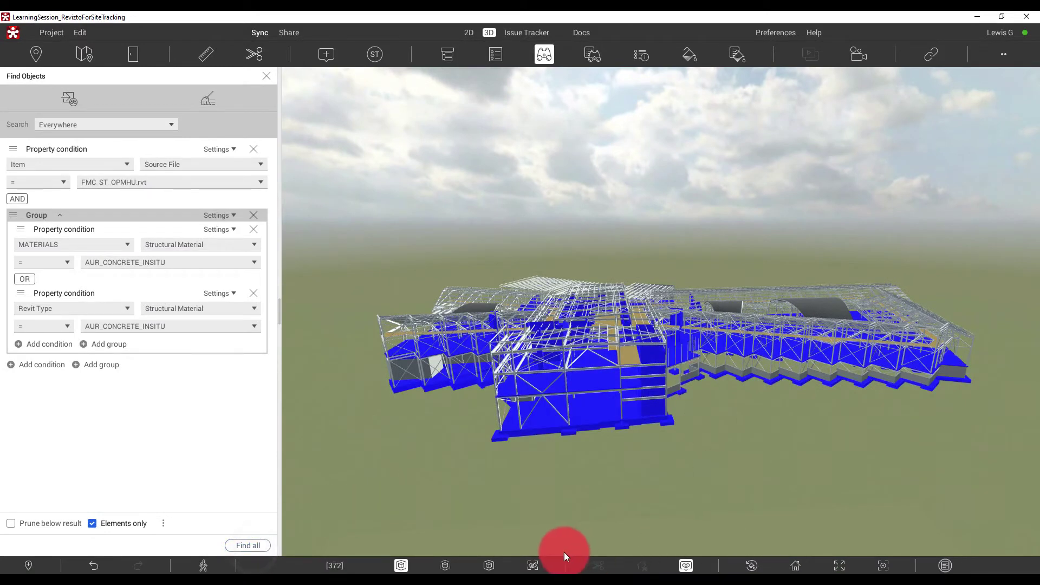
pyautogui.click(496, 567)
pyautogui.click(725, 499)
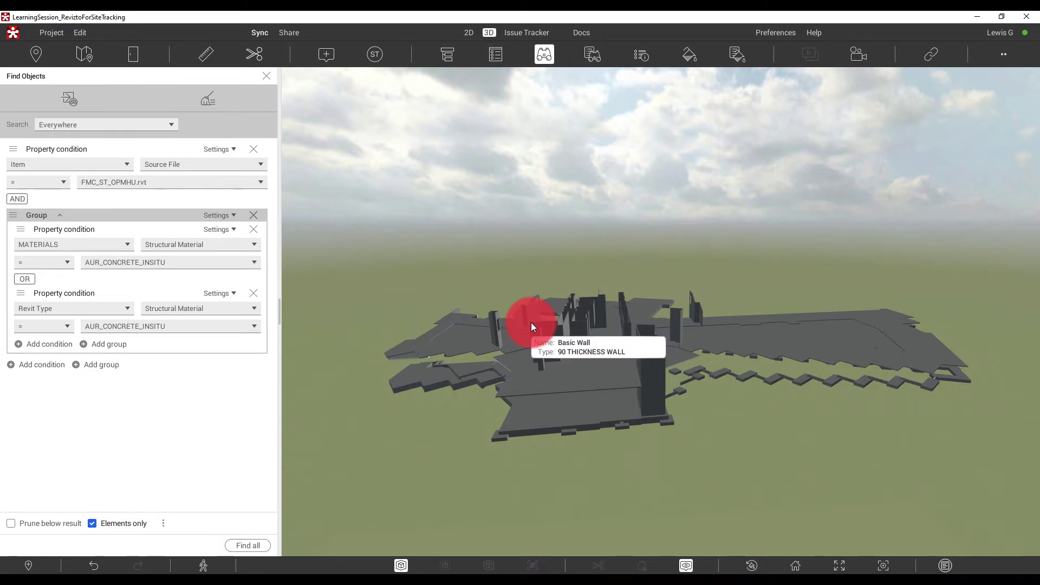
# Save the current search as a new search set named 'Concrete All Structural'
pyautogui.click(74, 99)
pyautogui.click(92, 119)
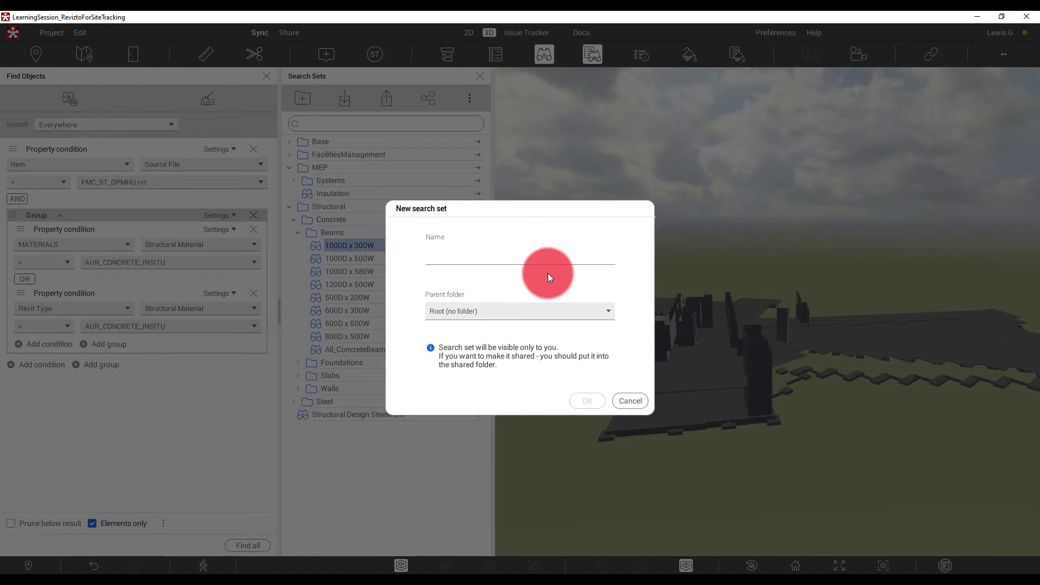
pyautogui.write('Concrete All Structural')
pyautogui.click(589, 401)
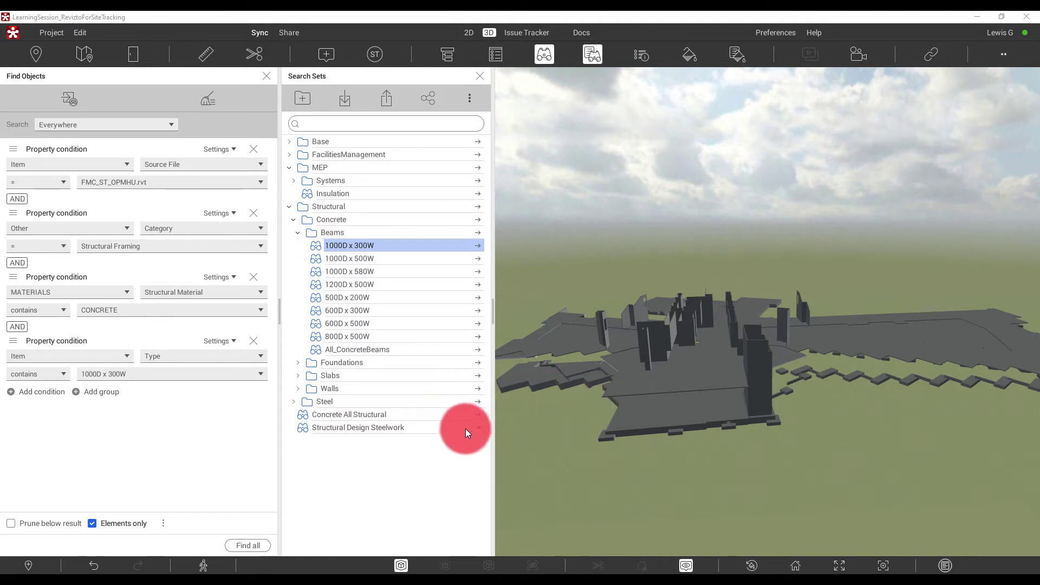
# Run the Concrete All Structural set to select its 372 elements and close Find Objects
pyautogui.click(479, 417)
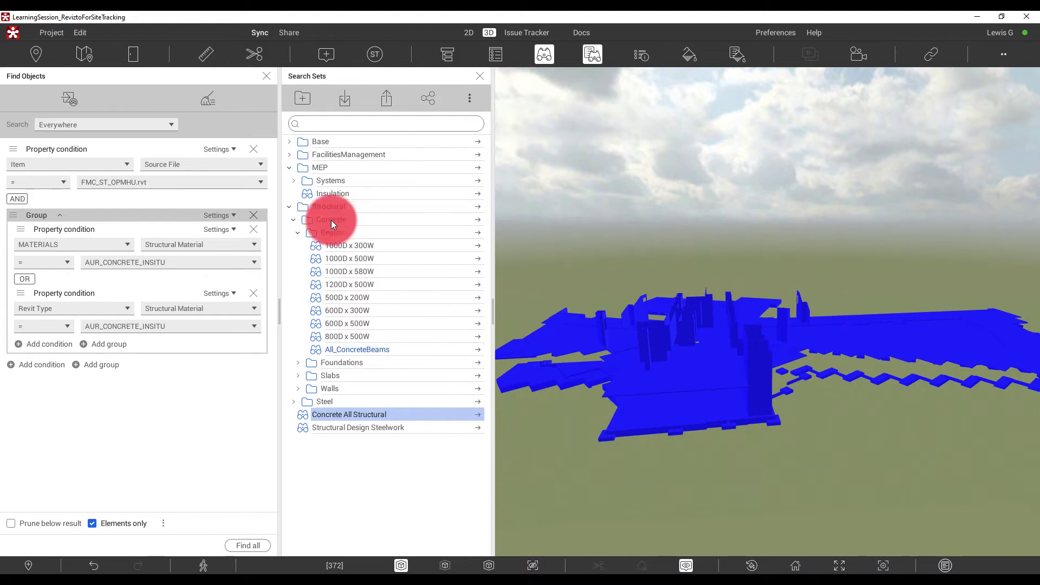
pyautogui.click(267, 77)
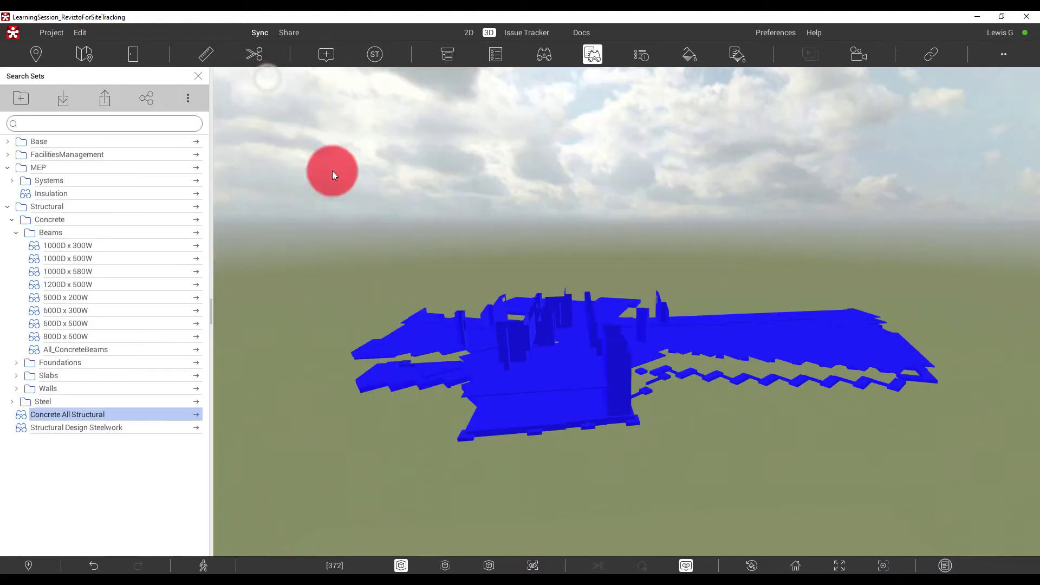
pyautogui.click(496, 54)
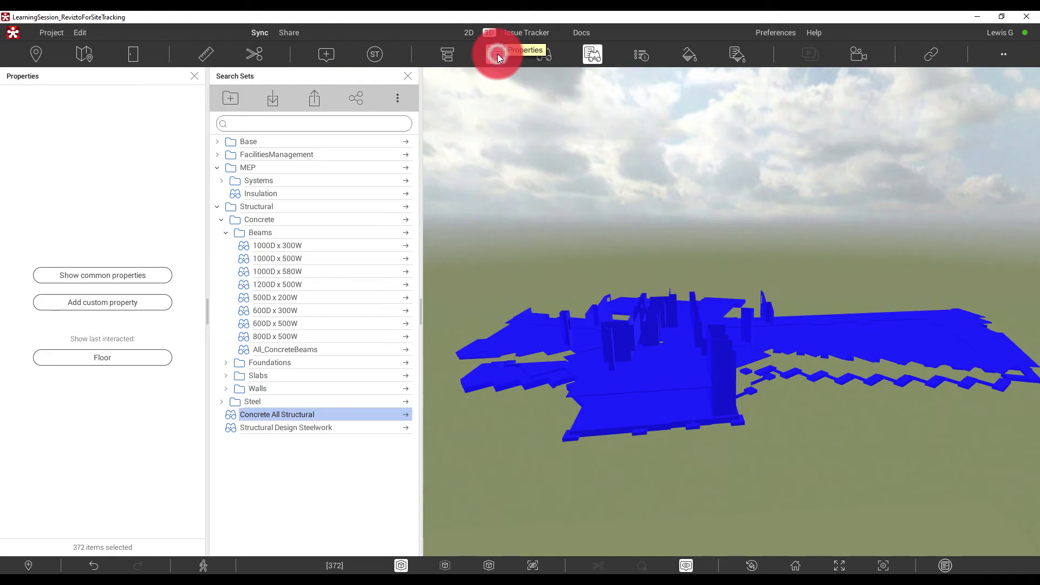
# Give the selected elements custom property Site Progress > Concrete Pour Complete, type Text, value No
pyautogui.click(114, 302)
pyautogui.click(456, 211)
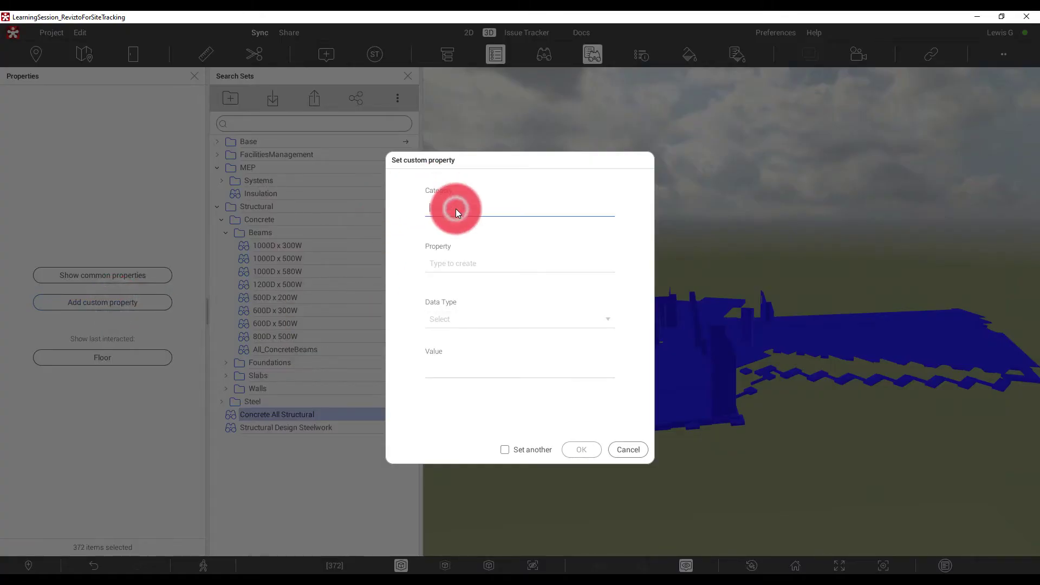
pyautogui.write('Site Progress')
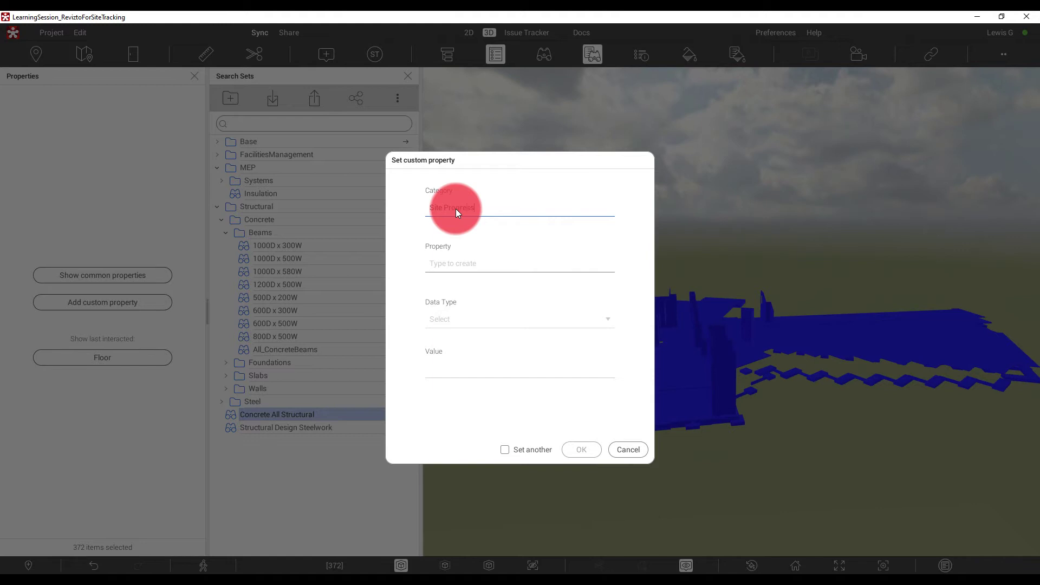
pyautogui.click(461, 269)
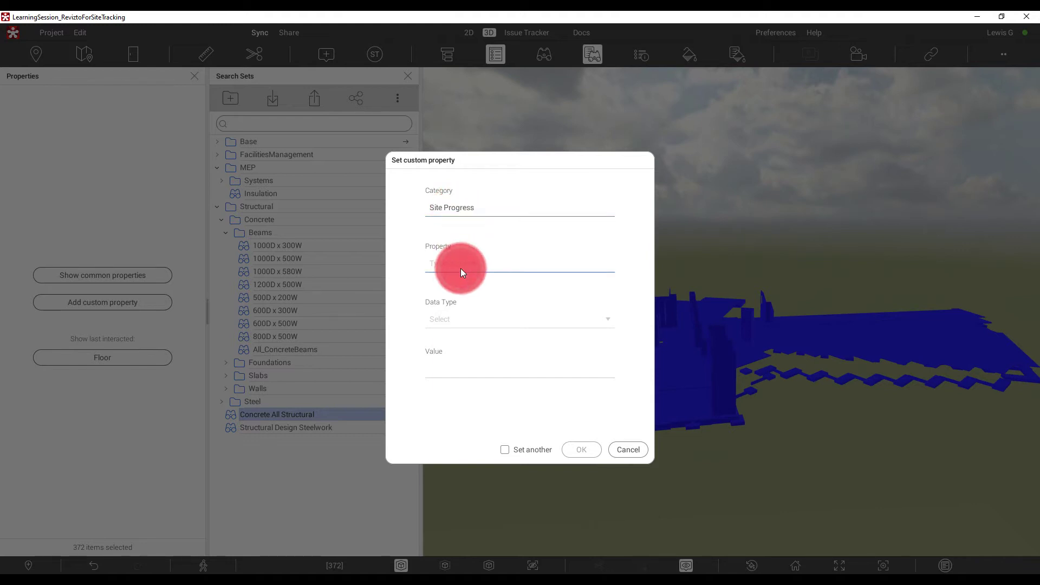
pyautogui.write('Col')
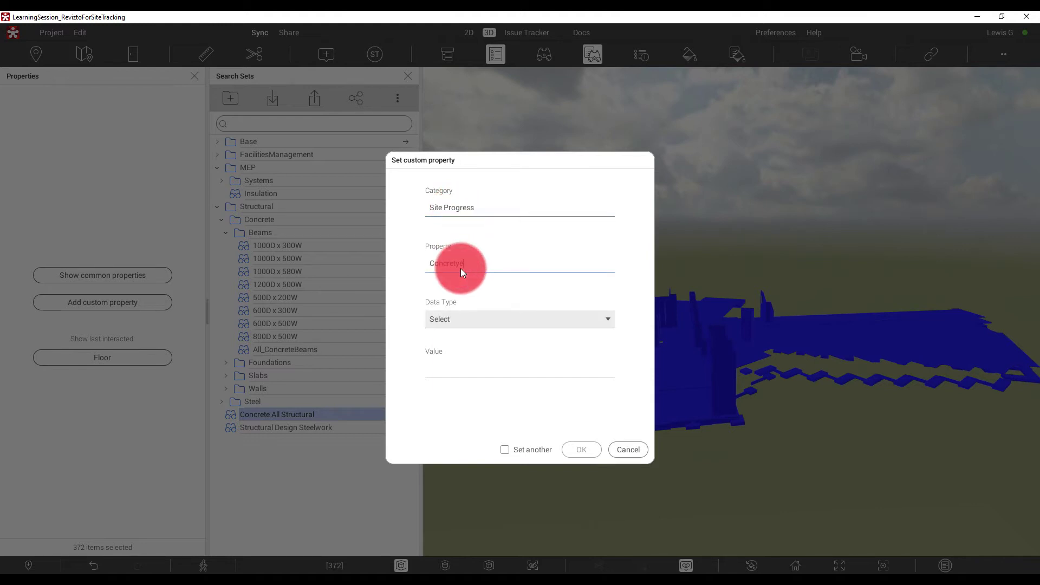
pyautogui.write('ncrete Pour Complete')
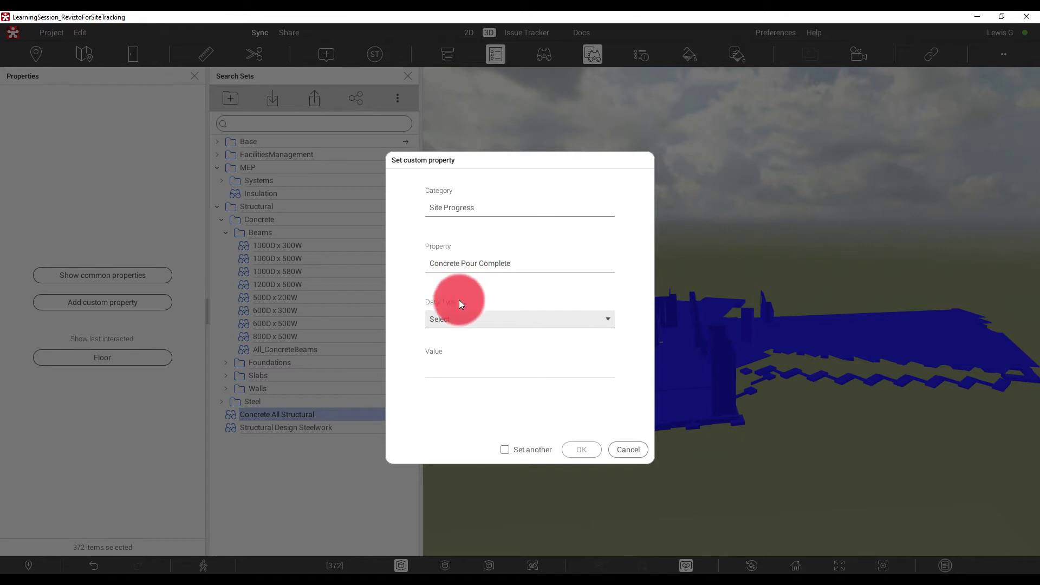
pyautogui.click(462, 322)
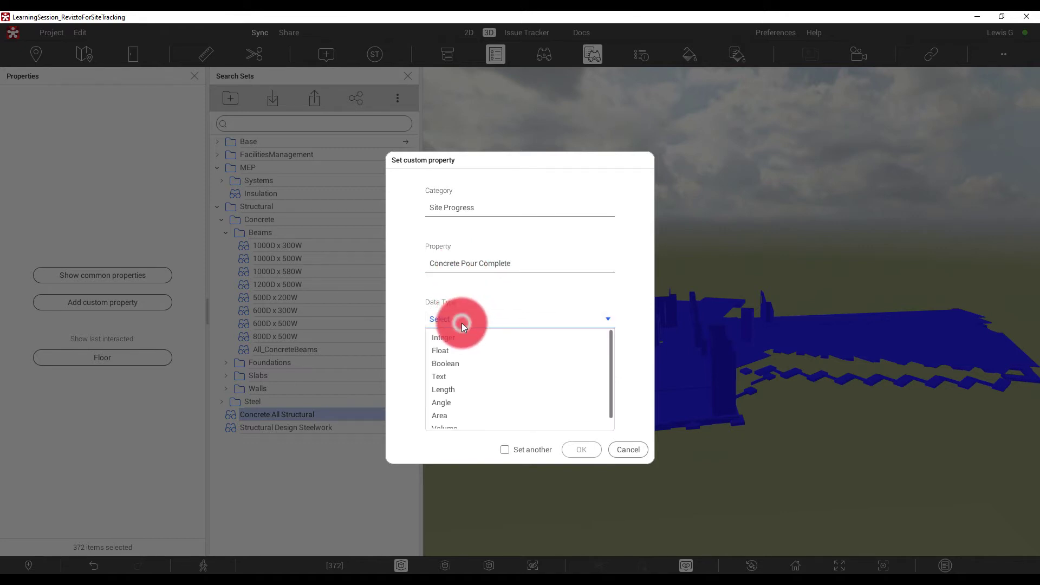
pyautogui.click(449, 374)
pyautogui.click(453, 374)
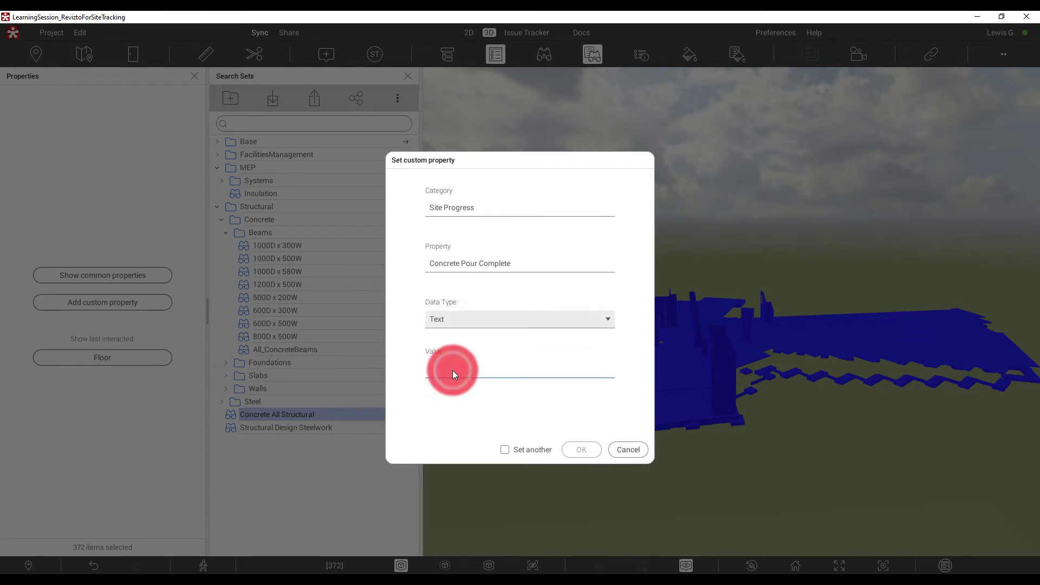
pyautogui.write('No')
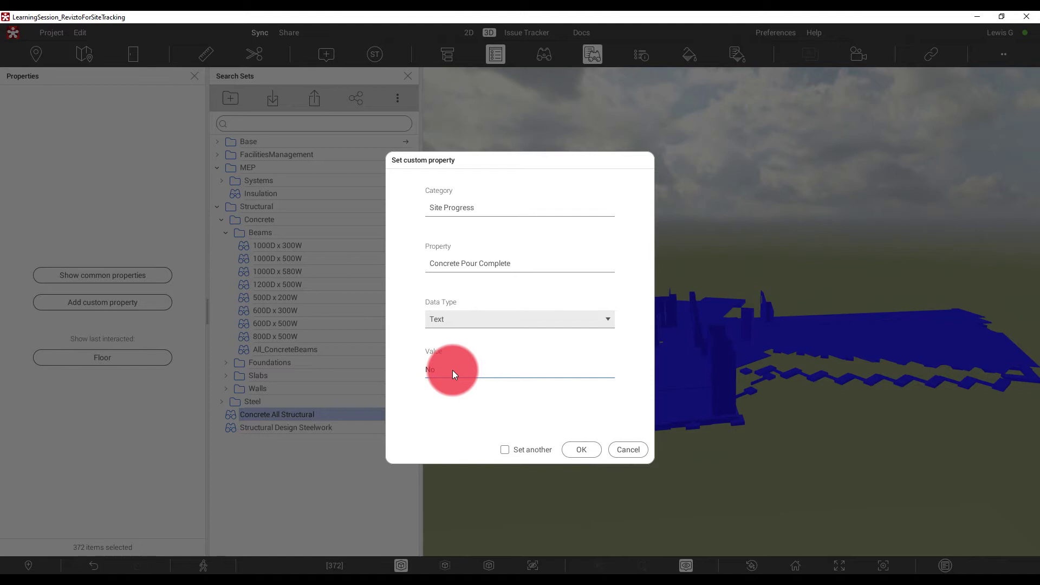
pyautogui.click(578, 449)
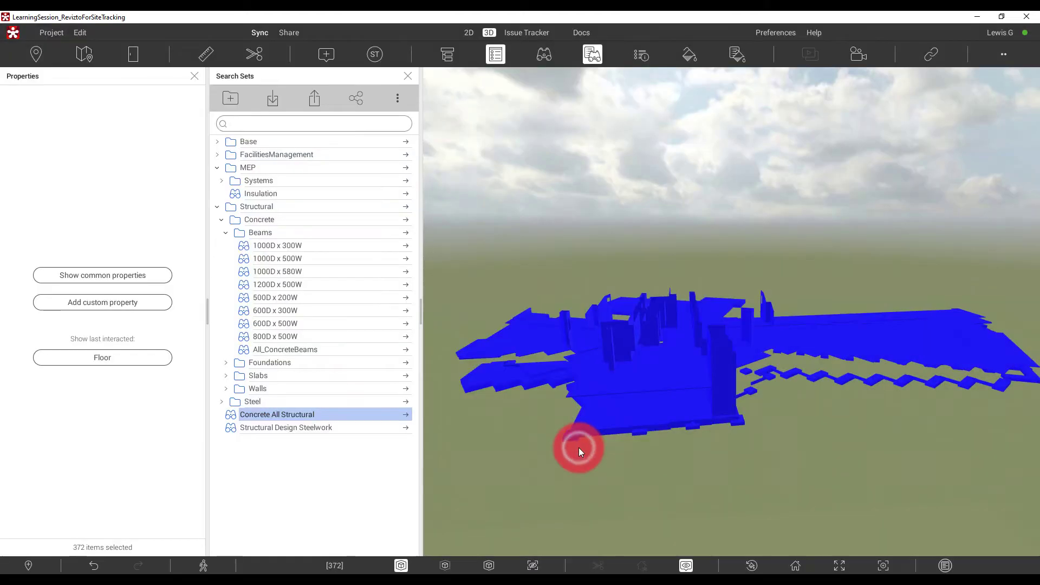
pyautogui.click(791, 460)
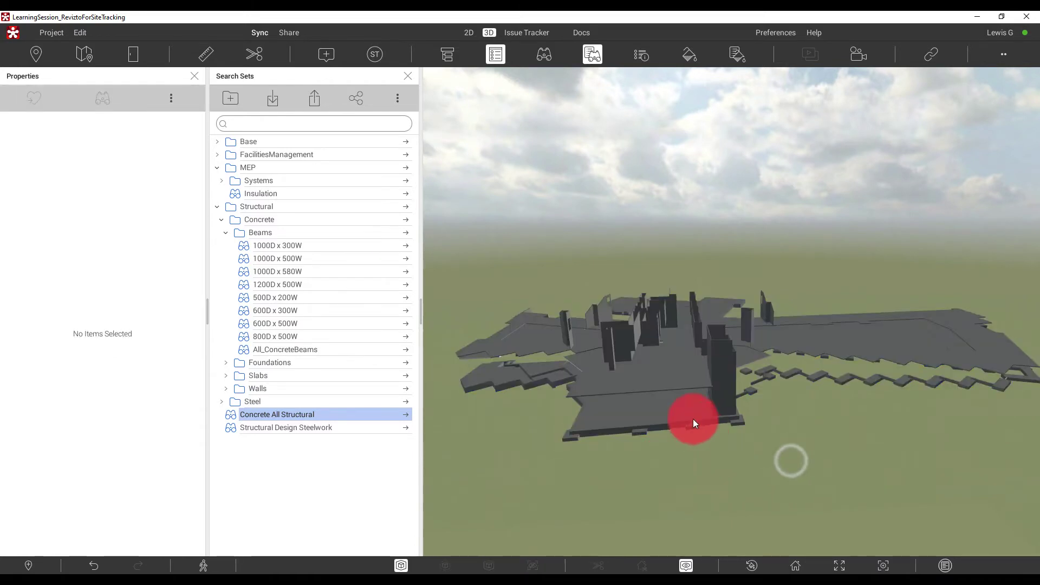
pyautogui.click(672, 404)
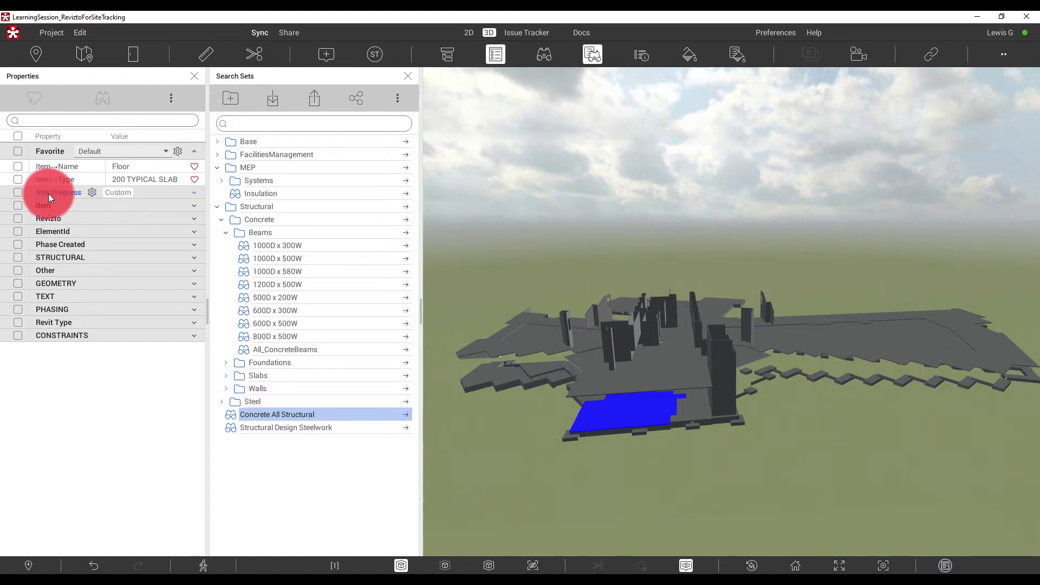
pyautogui.click(193, 191)
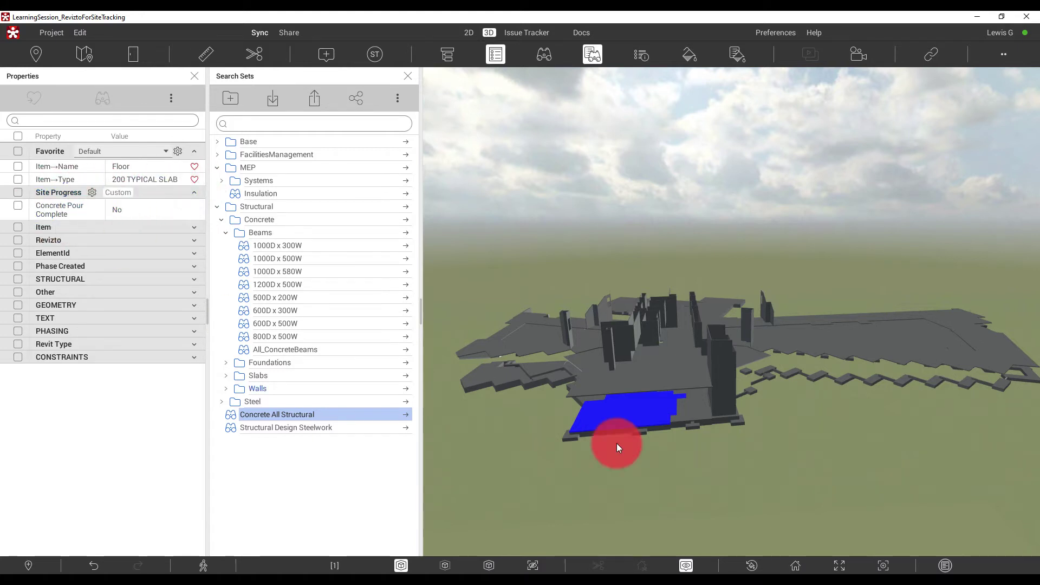
pyautogui.click(678, 369)
pyautogui.click(876, 328)
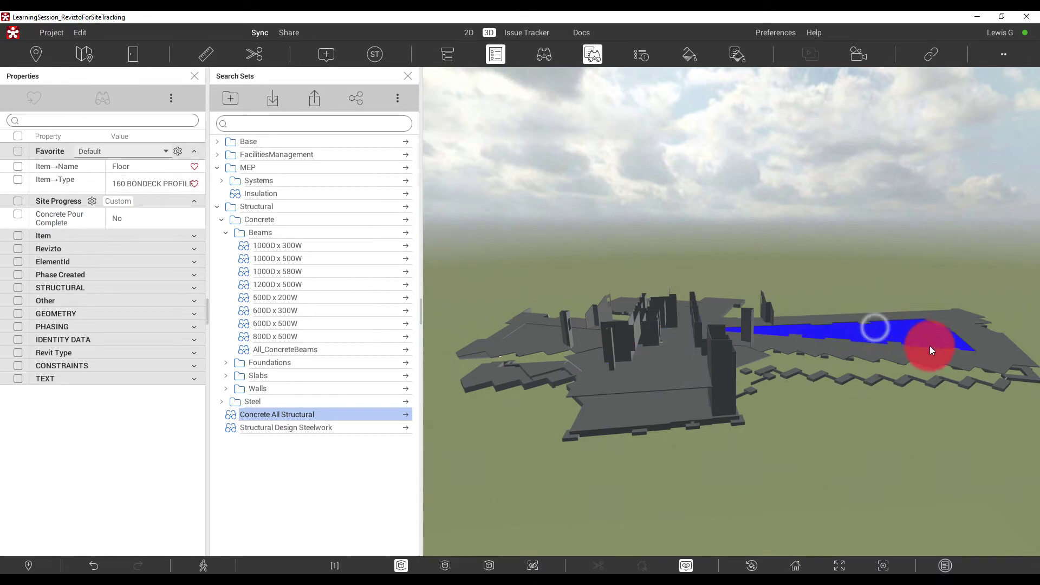
pyautogui.click(724, 365)
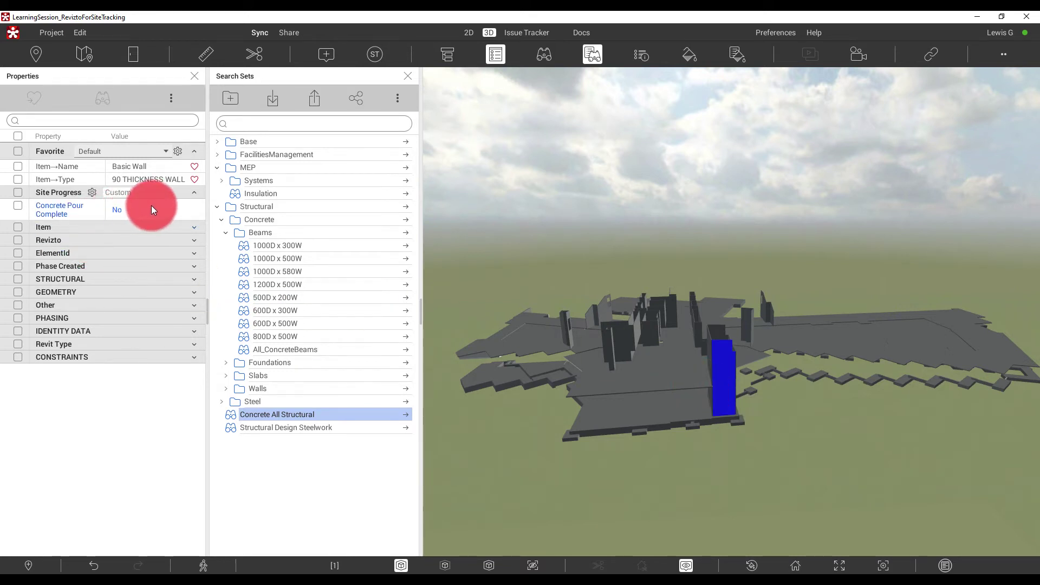
pyautogui.click(851, 442)
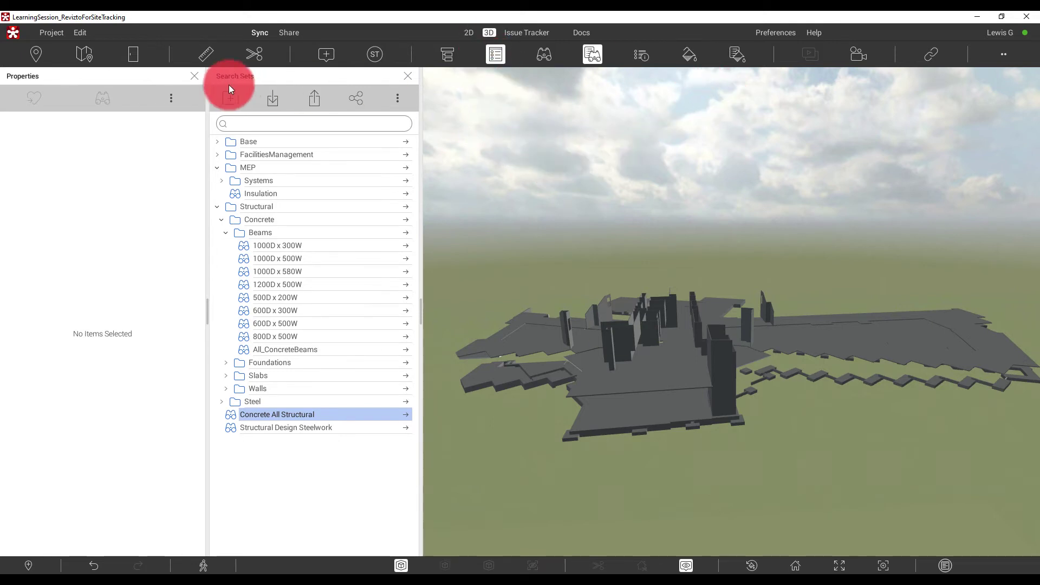
# Clear the Appearance Profiler rules and add one rule isolating Concrete All Structural
pyautogui.click(194, 75)
pyautogui.click(682, 59)
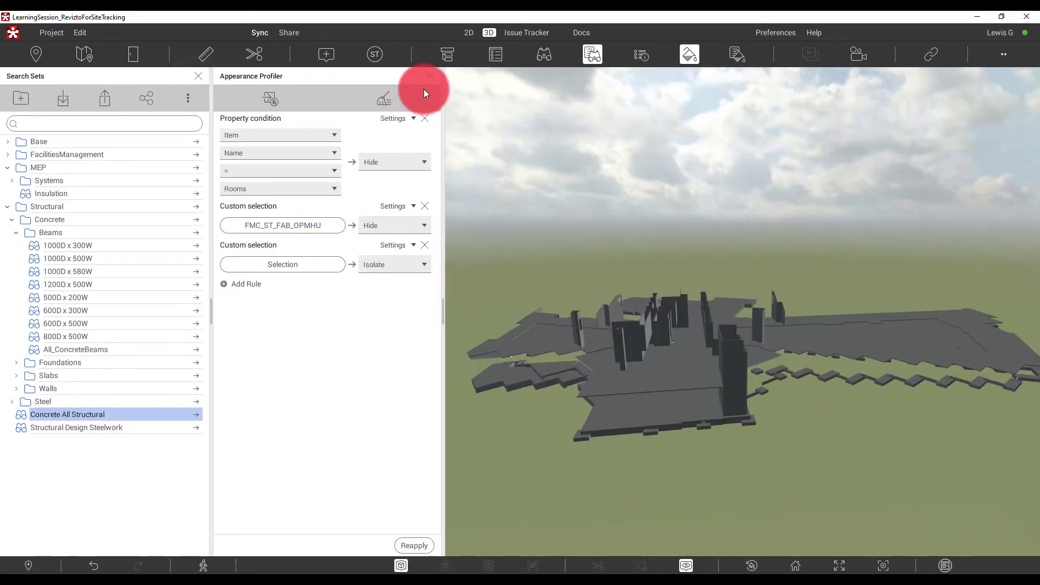
pyautogui.click(387, 108)
pyautogui.moveTo(44, 423); pyautogui.dragTo(200, 414)
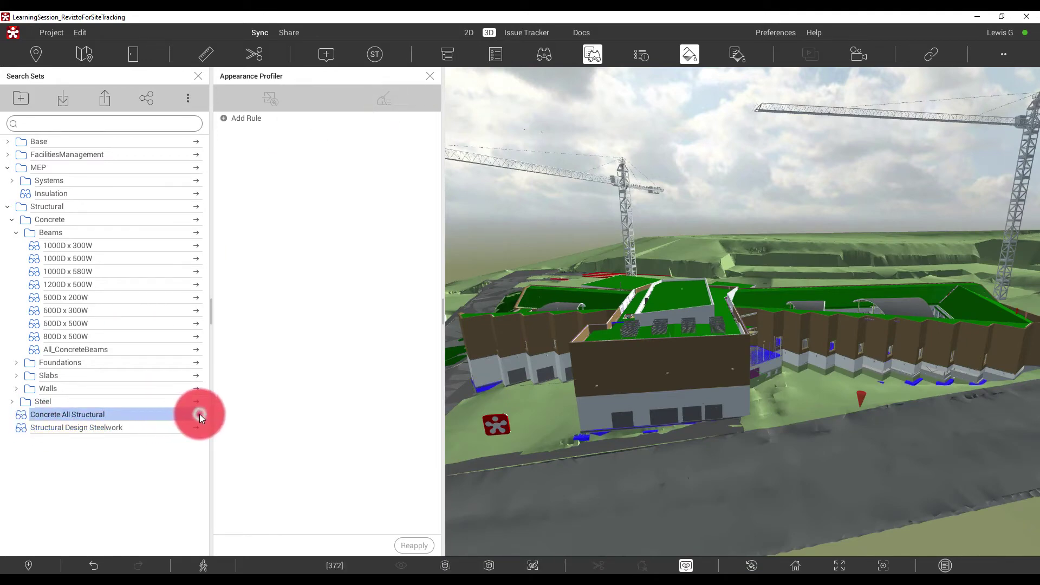
pyautogui.rightClick(169, 418)
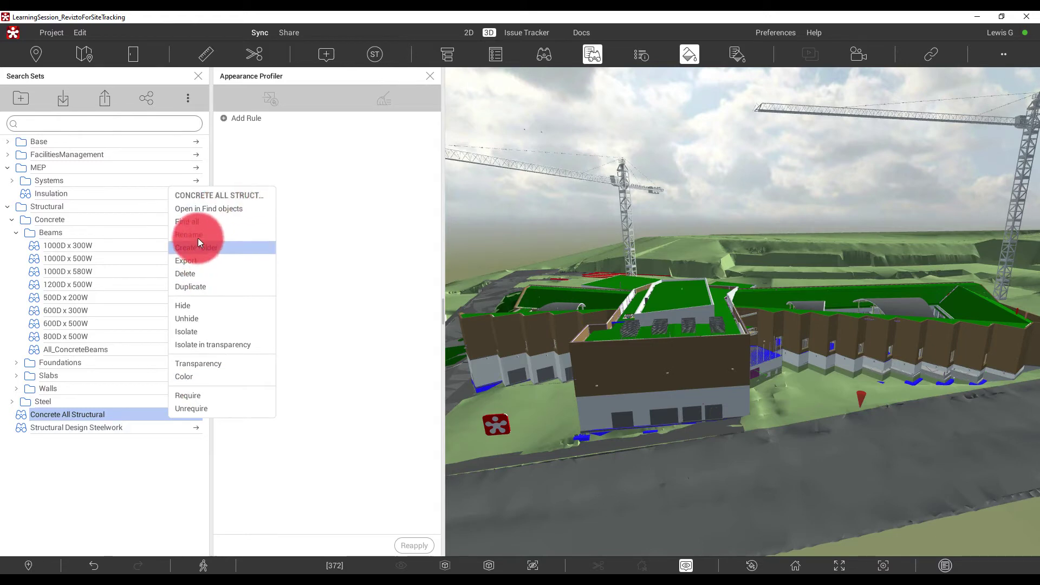
pyautogui.click(193, 331)
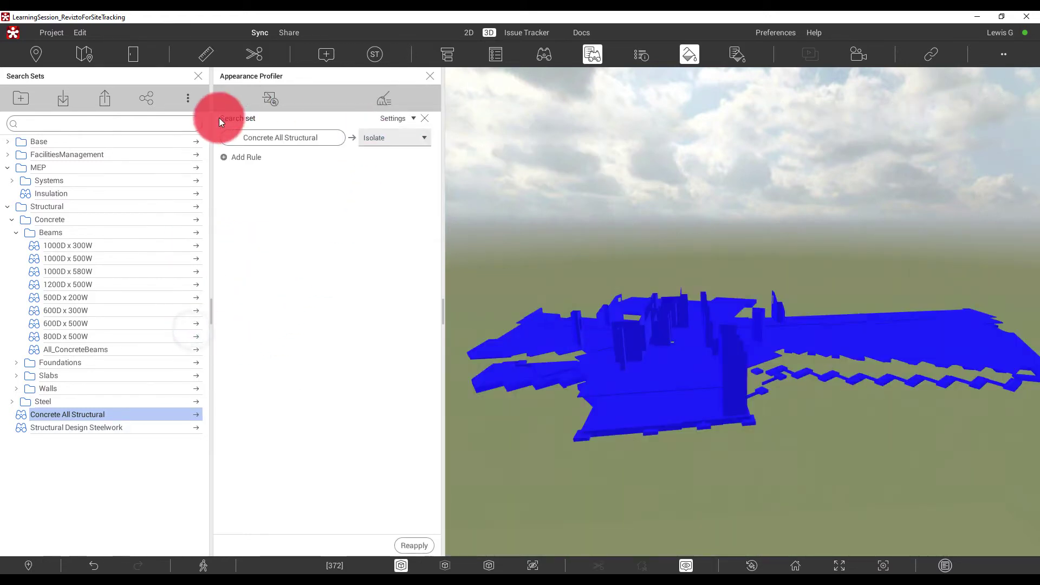
pyautogui.click(711, 196)
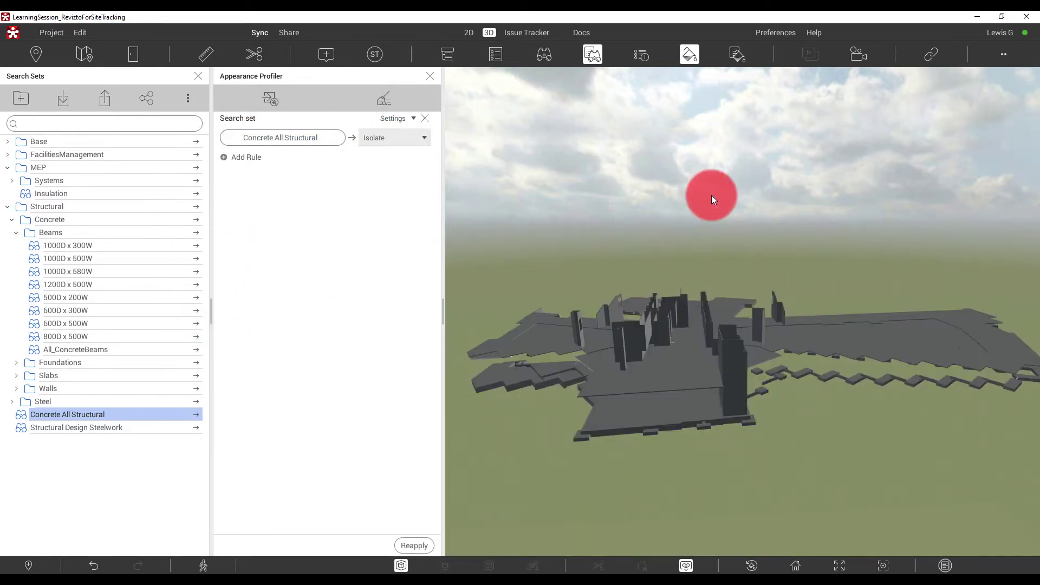
pyautogui.click(465, 224)
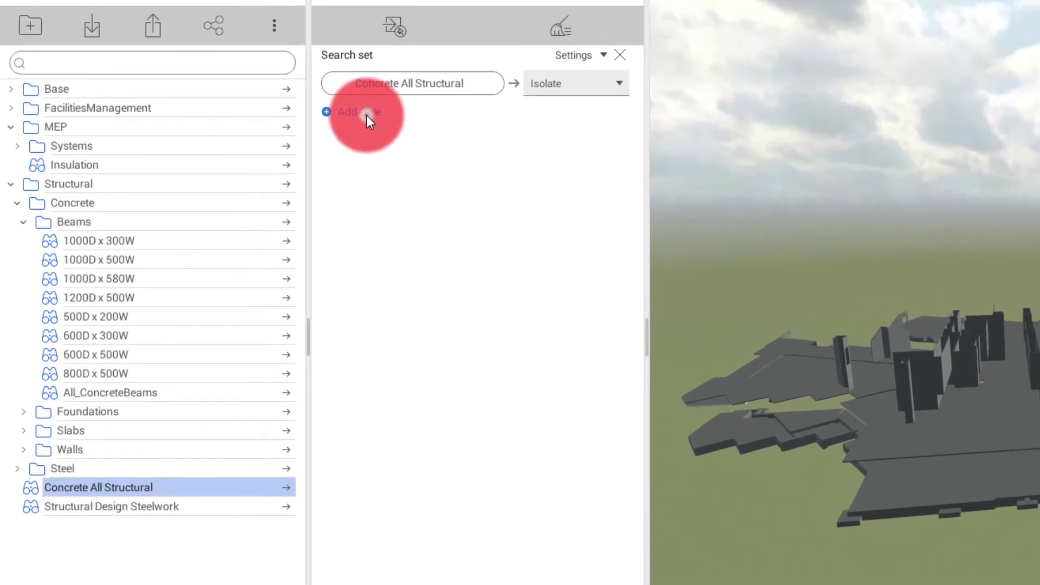
# Add a property rule matching Site Progress Concrete Pour Complete equal to No
pyautogui.click(367, 115)
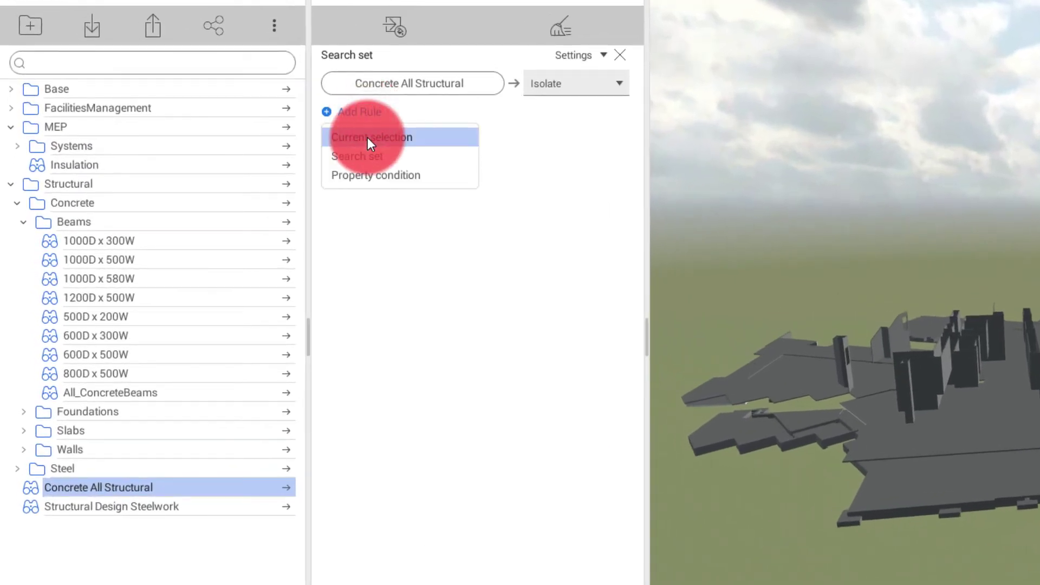
pyautogui.click(369, 176)
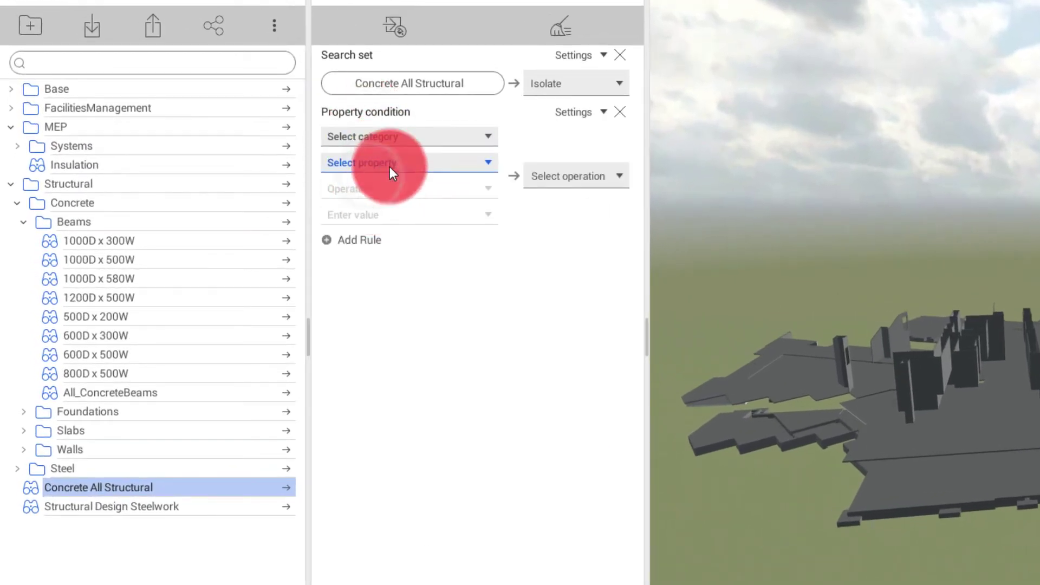
pyautogui.click(389, 166)
pyautogui.write('concre')
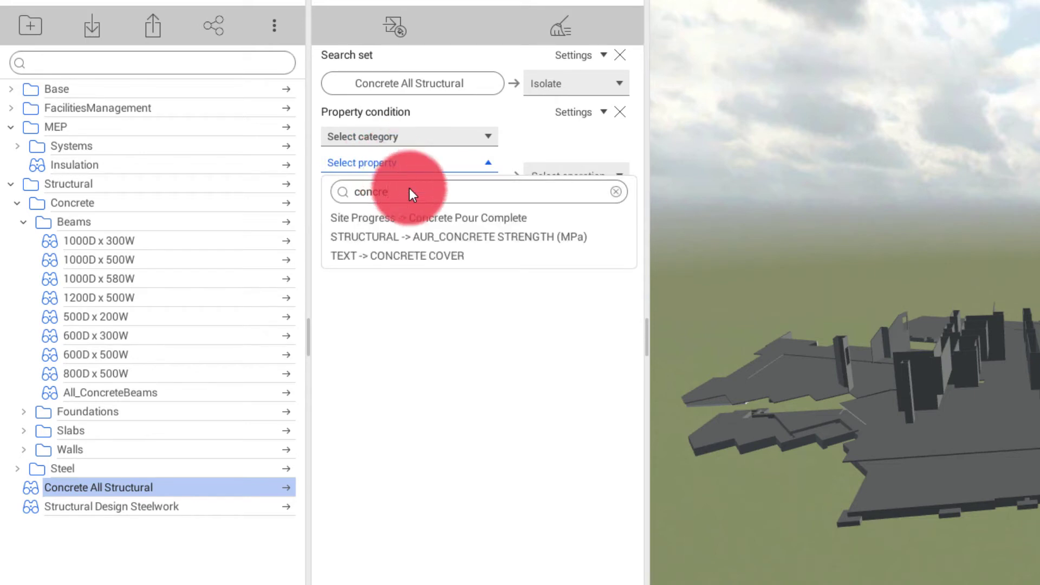
pyautogui.click(469, 218)
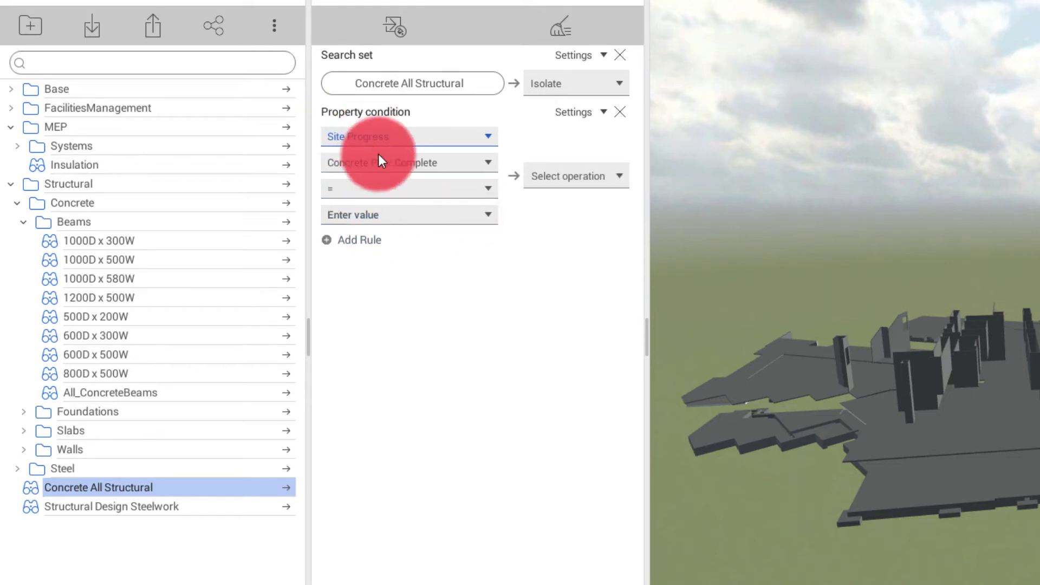
pyautogui.click(367, 215)
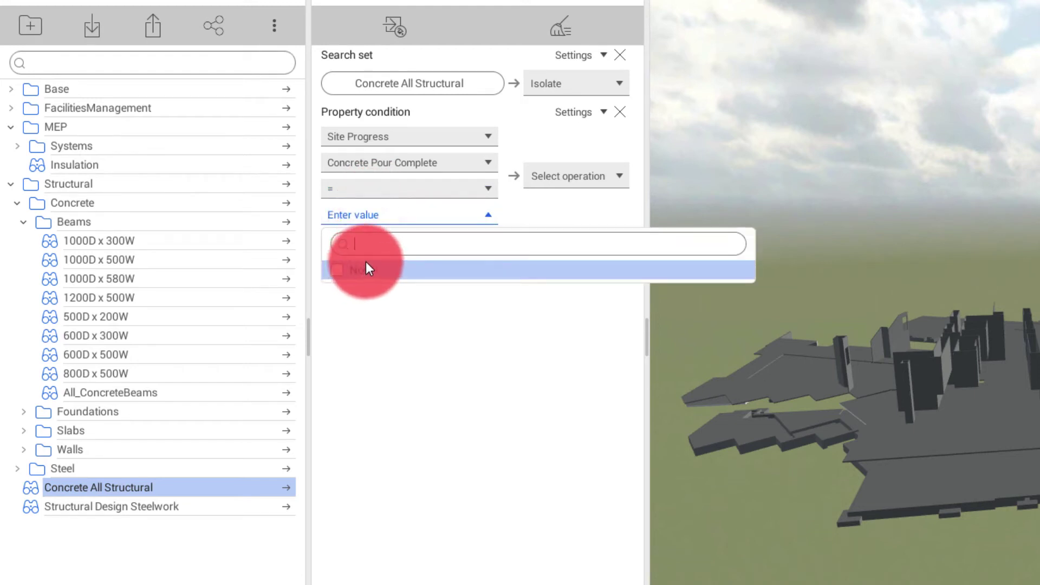
pyautogui.click(344, 270)
pyautogui.click(419, 384)
# Colour the matching elements red and apply the rule so the structure shows red
pyautogui.click(609, 177)
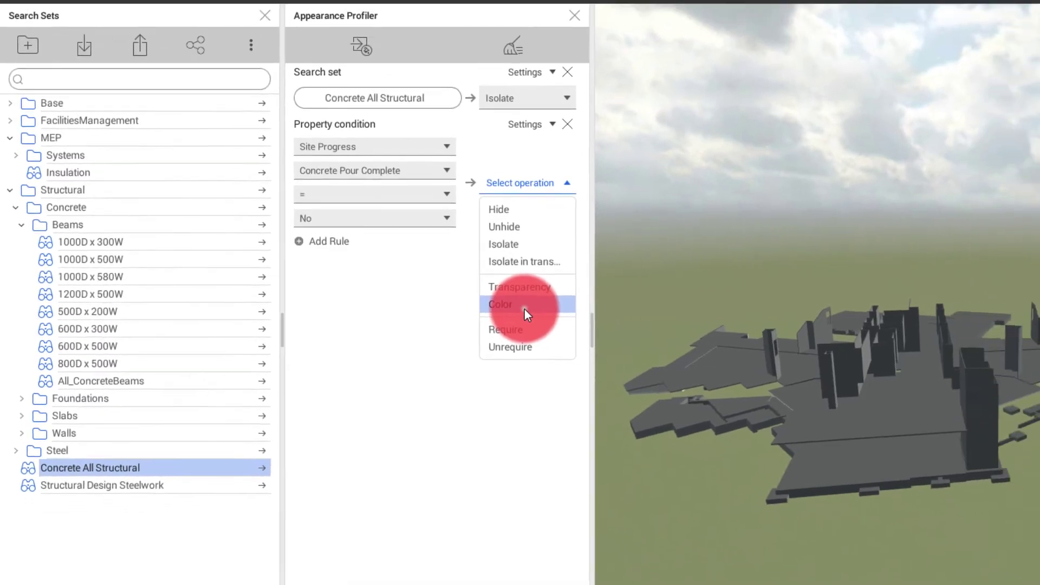
pyautogui.click(524, 310)
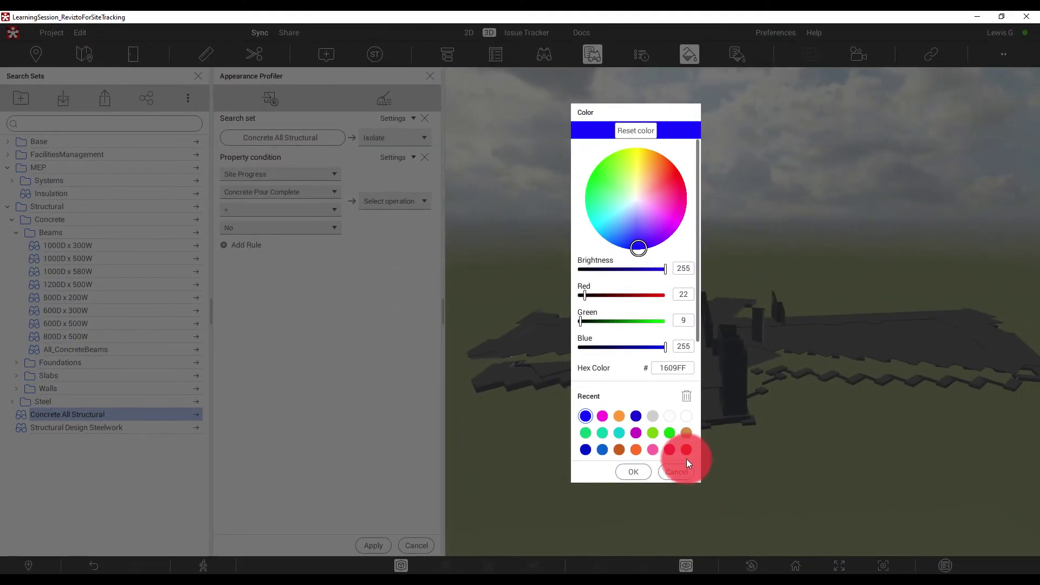
pyautogui.click(687, 450)
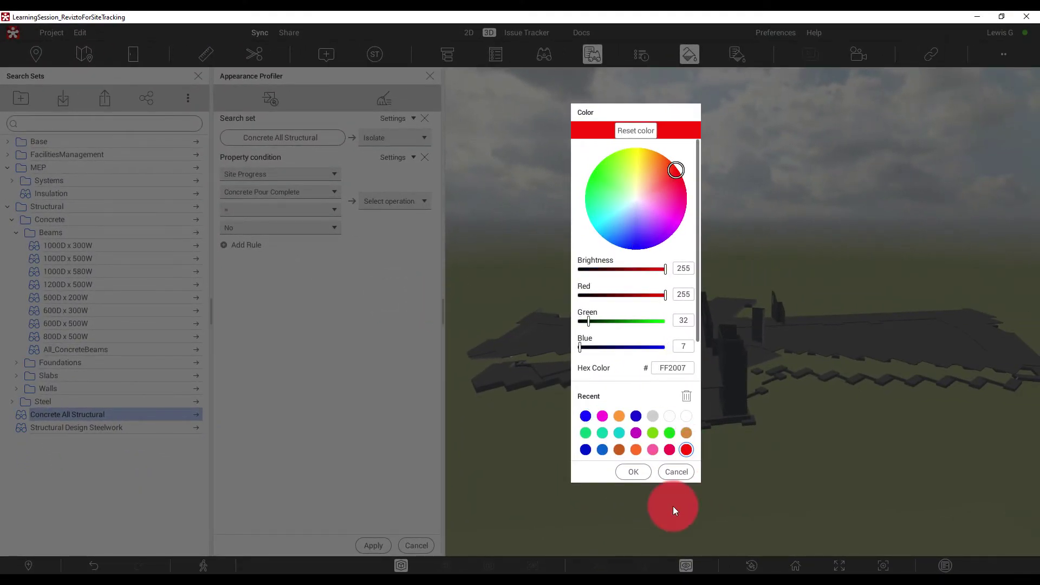
pyautogui.click(634, 472)
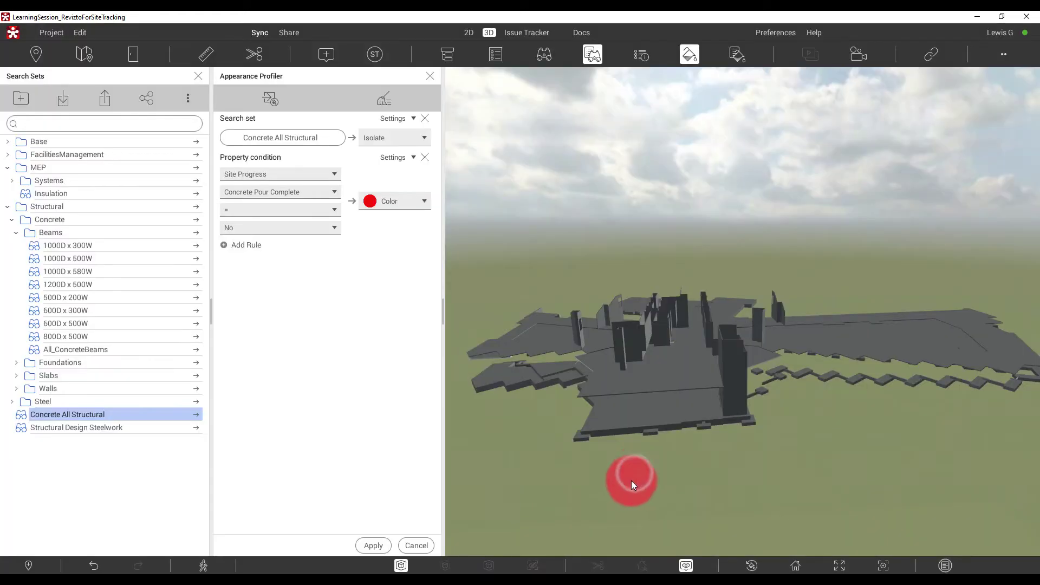
pyautogui.click(389, 541)
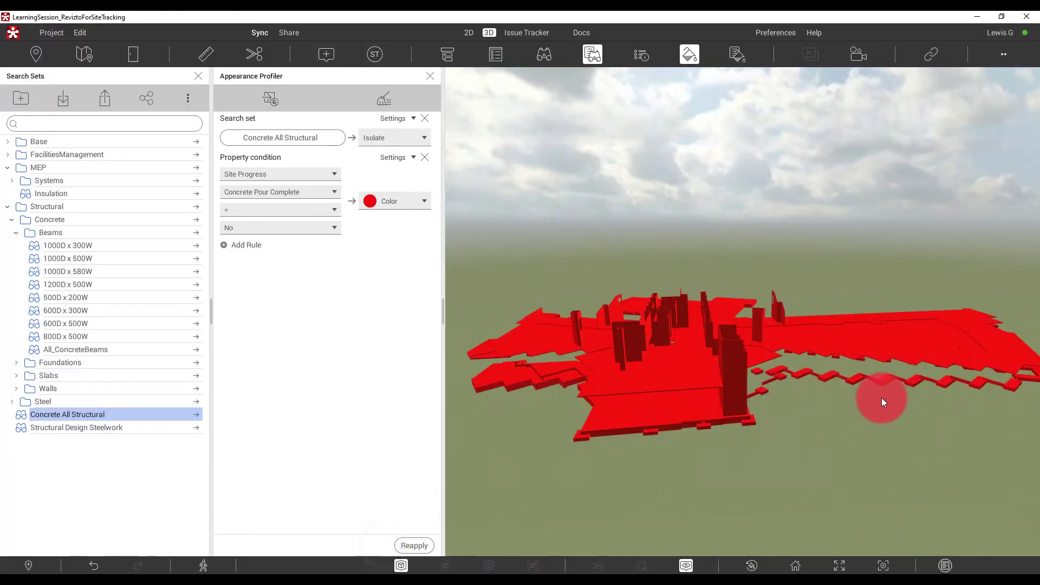
pyautogui.click(248, 246)
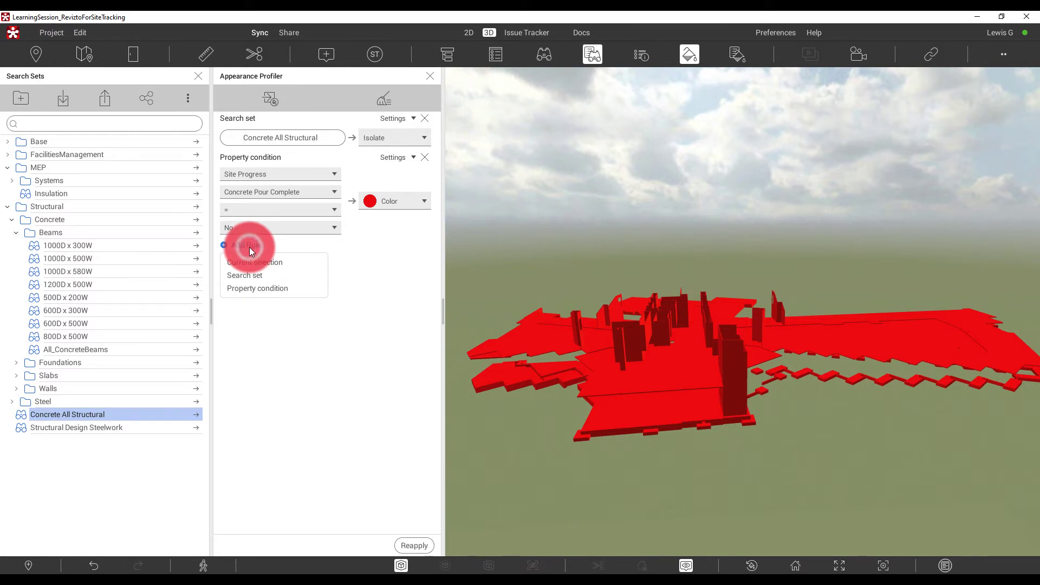
# Add a second property rule matching Concrete Pour Complete equal to In Progress
pyautogui.click(272, 290)
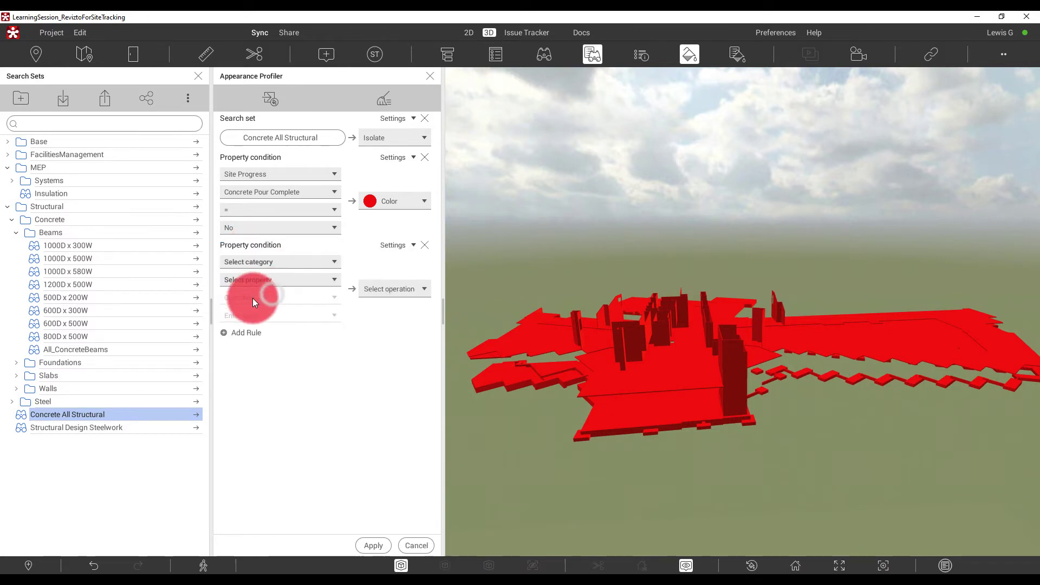
pyautogui.click(258, 279)
pyautogui.write('concr')
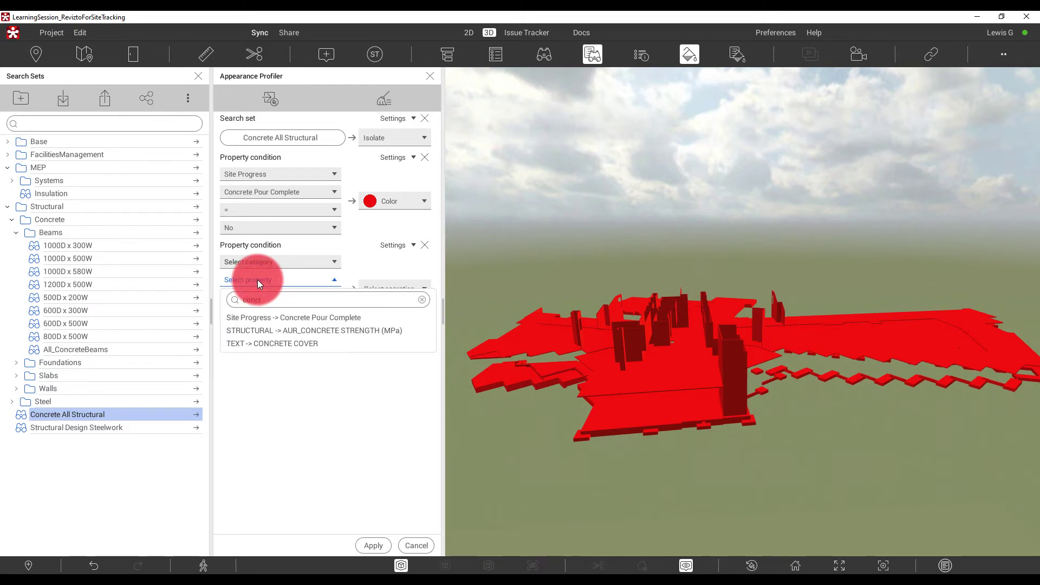
pyautogui.click(284, 319)
pyautogui.click(248, 313)
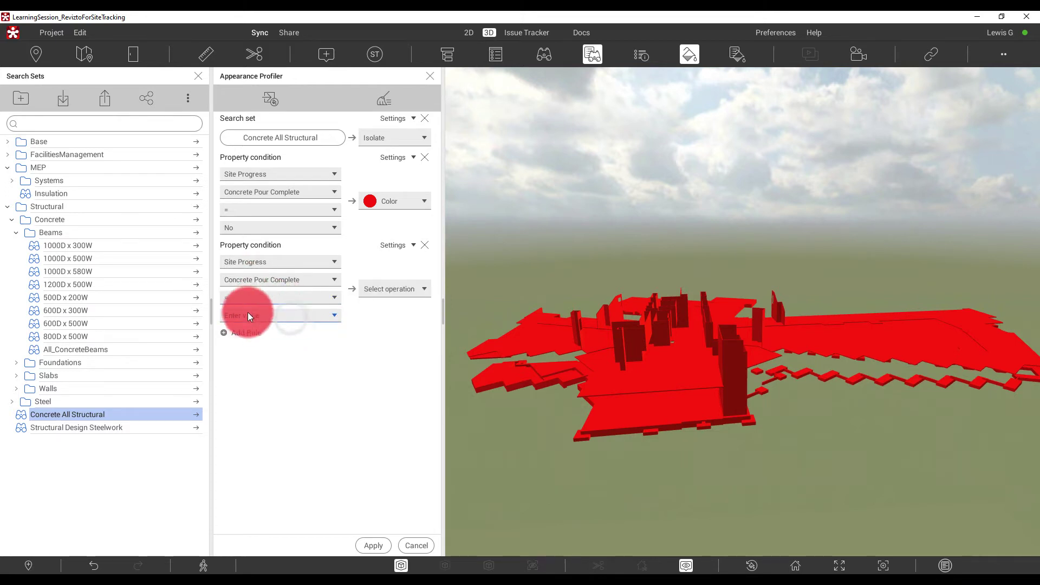
pyautogui.click(262, 284)
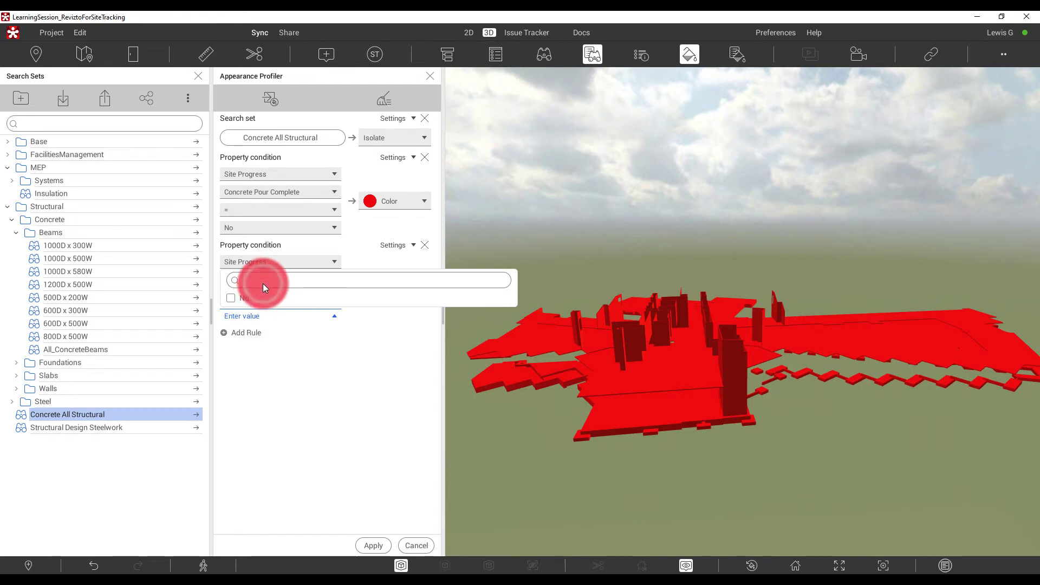
pyautogui.write('In')
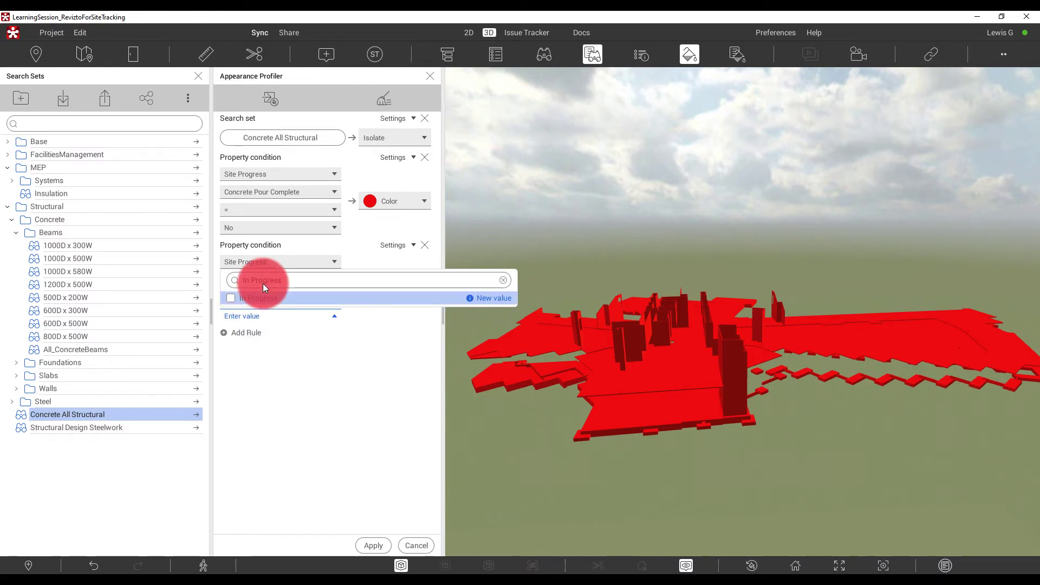
pyautogui.write(' Progress')
pyautogui.click(232, 297)
pyautogui.click(296, 390)
pyautogui.click(375, 372)
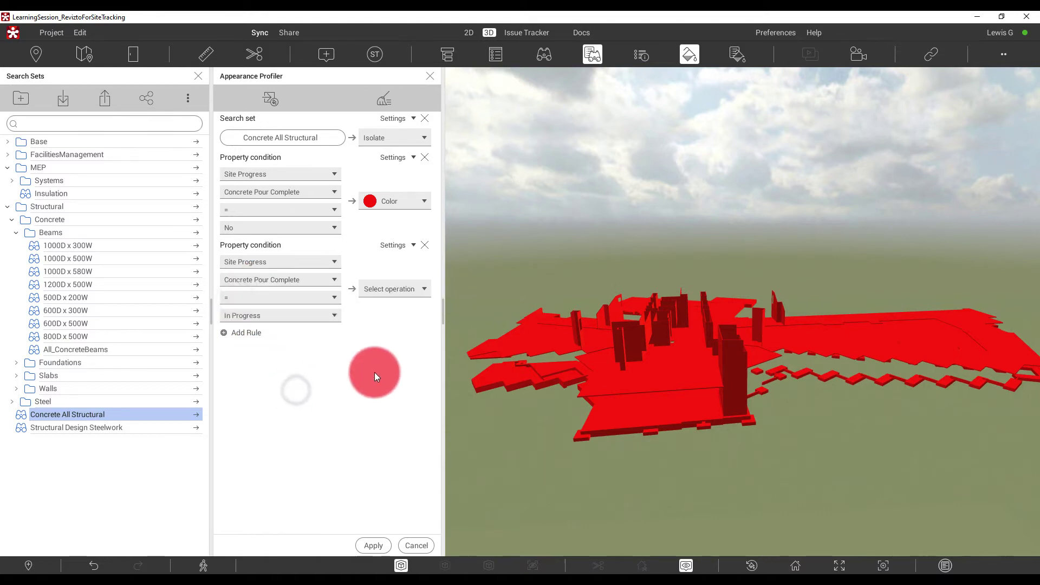
# Colour In Progress elements orange and start a third Concrete Pour Complete rule
pyautogui.click(412, 288)
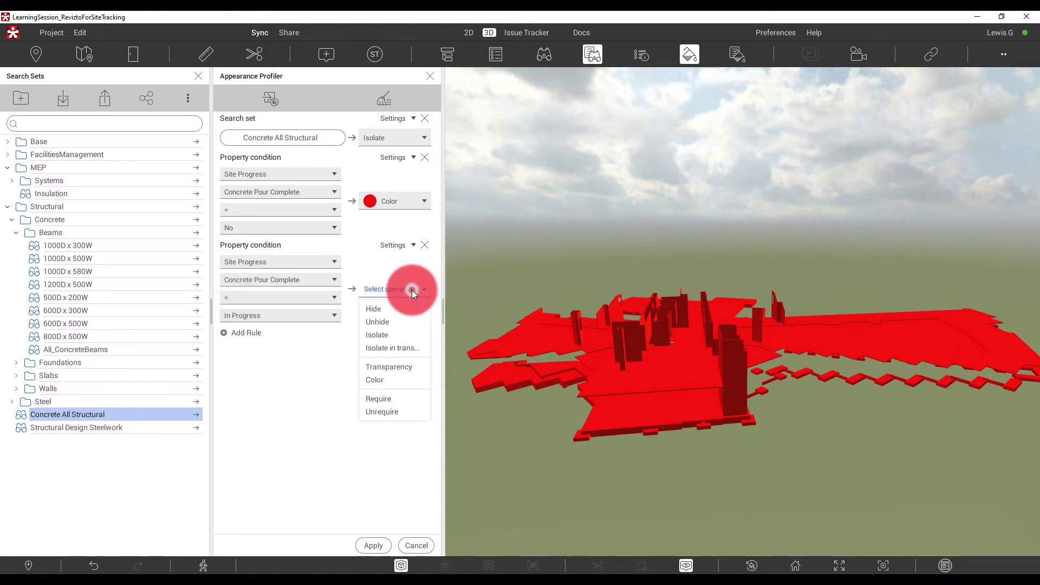
pyautogui.click(393, 380)
pyautogui.click(619, 416)
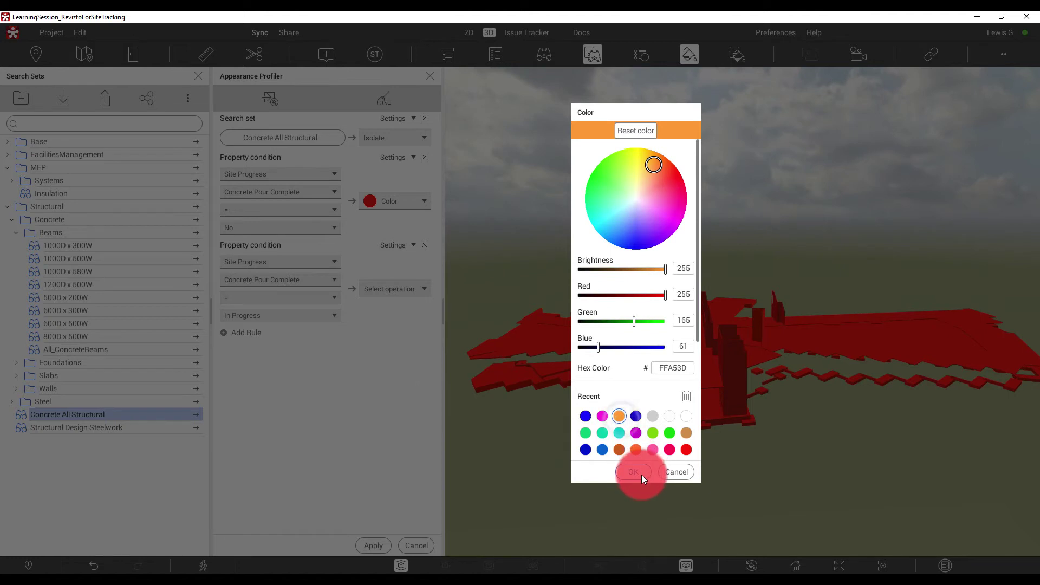
pyautogui.click(642, 475)
pyautogui.click(239, 332)
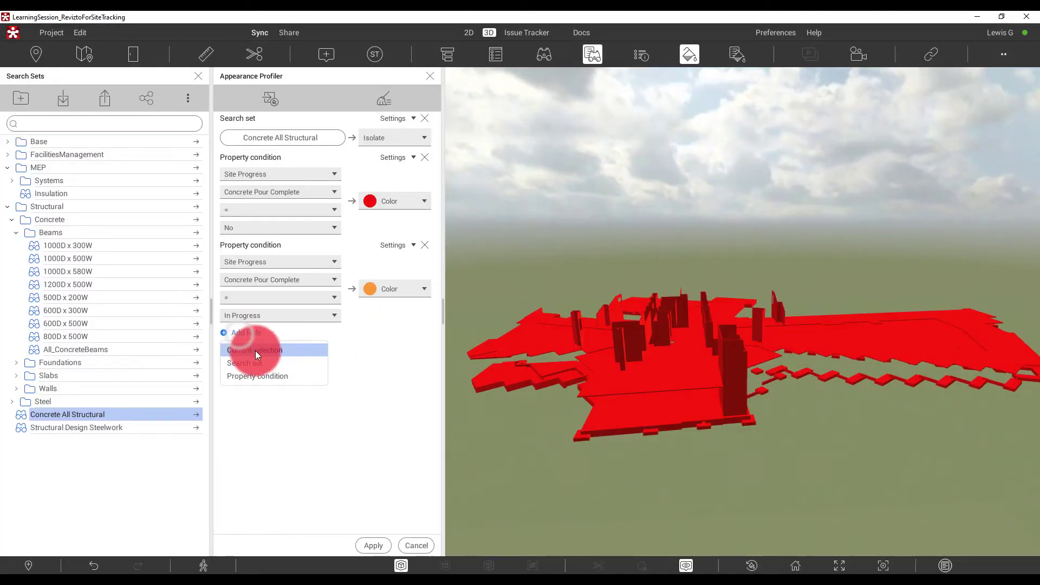
pyautogui.click(262, 375)
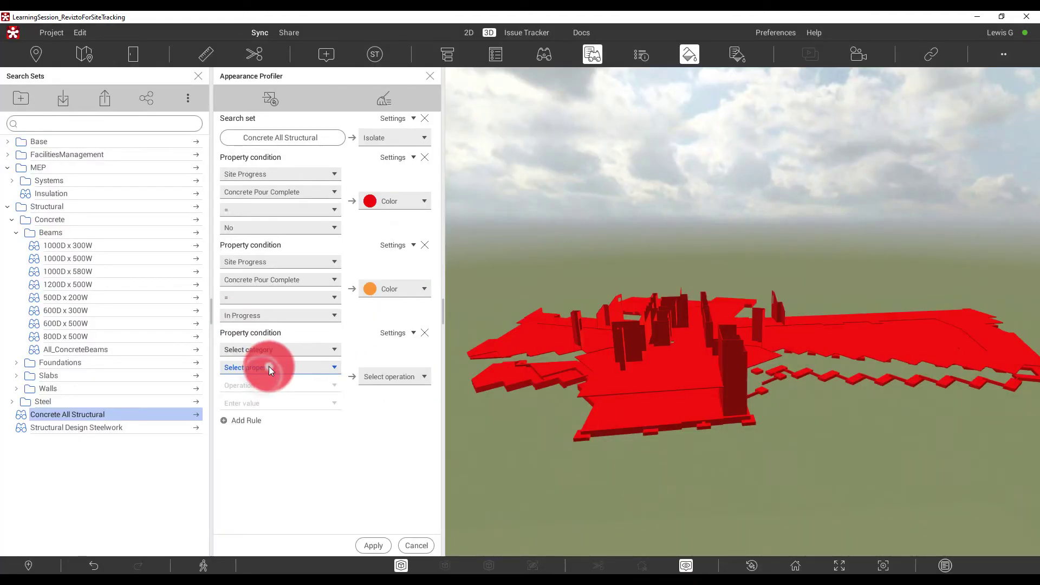
pyautogui.click(269, 367)
pyautogui.write('concre')
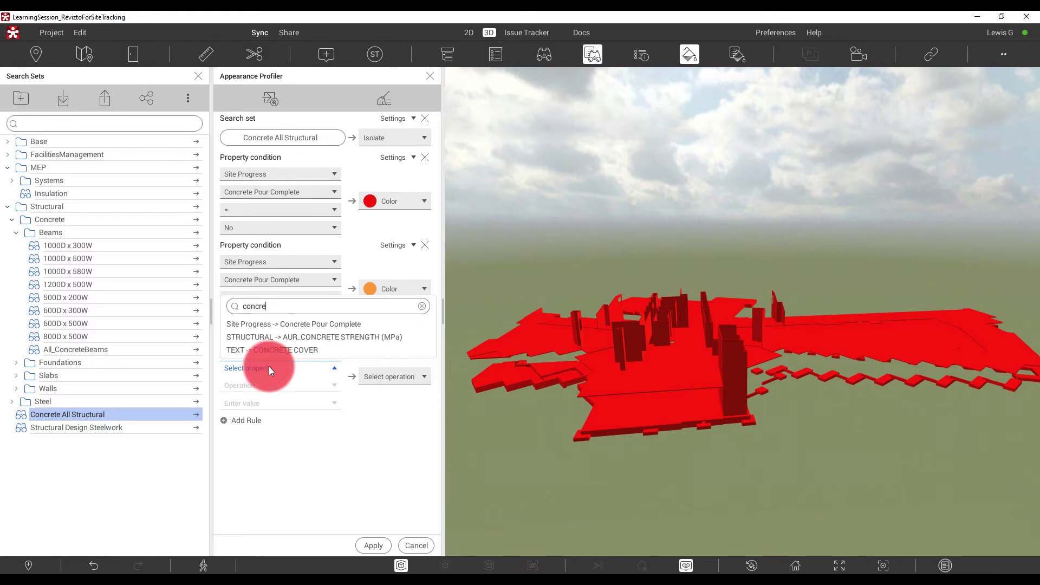
pyautogui.click(321, 325)
# Set the third rule's value to Yes, colour it green, and apply all three rules
pyautogui.click(268, 403)
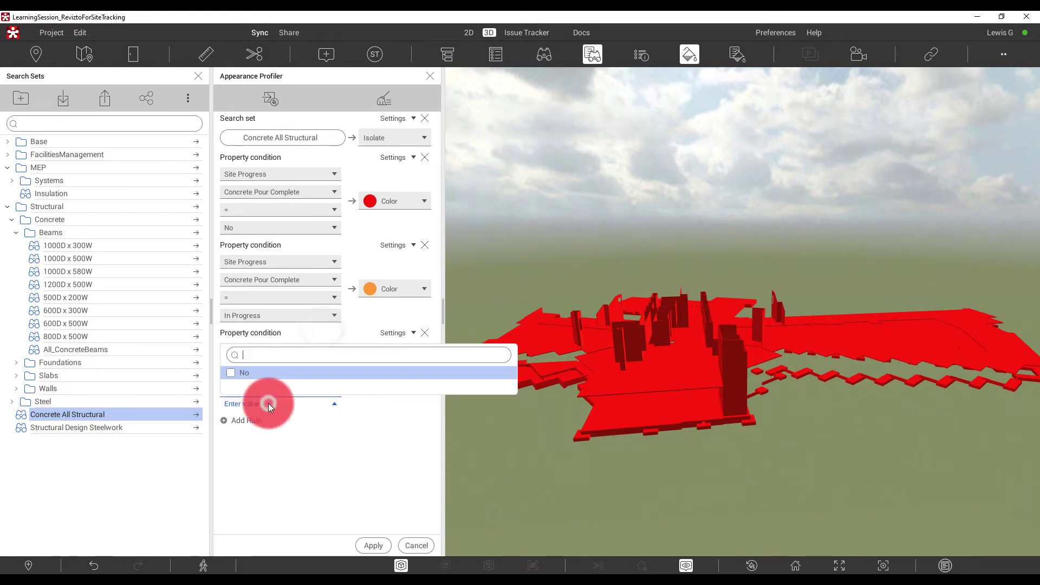
pyautogui.write('Yes')
pyautogui.click(236, 373)
pyautogui.click(343, 488)
pyautogui.click(413, 378)
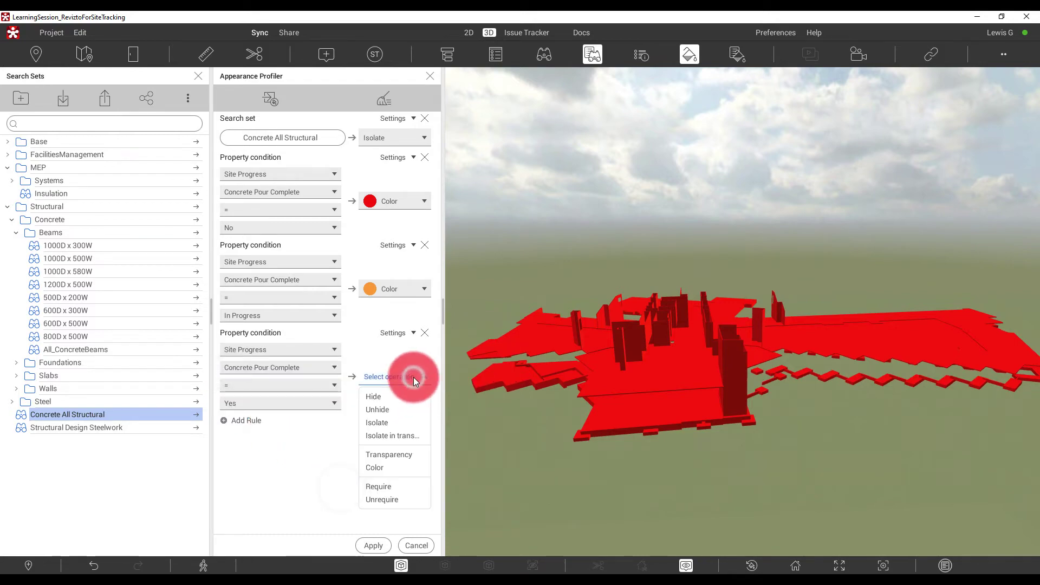
pyautogui.click(380, 467)
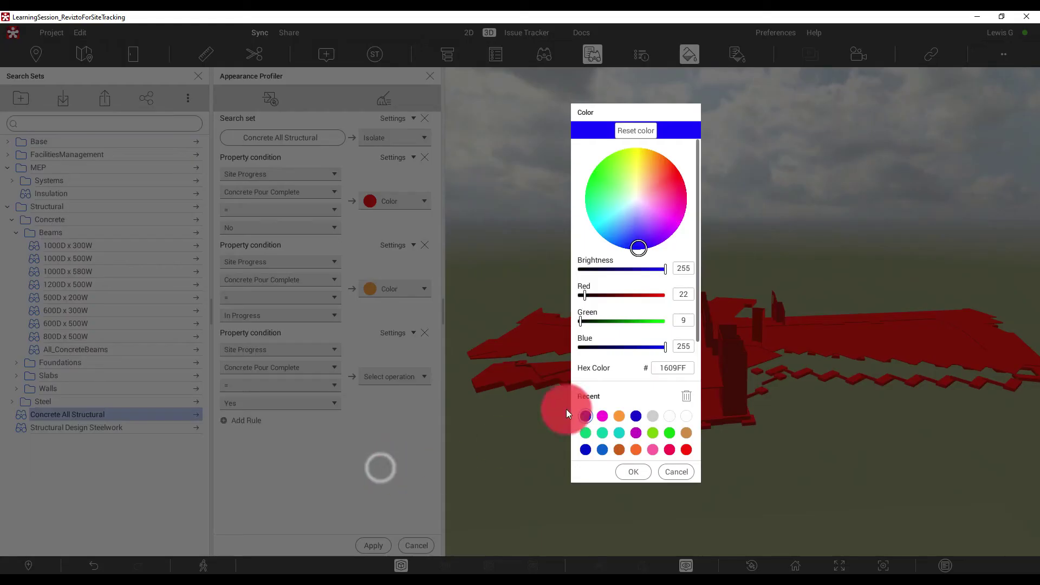
pyautogui.click(671, 433)
pyautogui.click(633, 472)
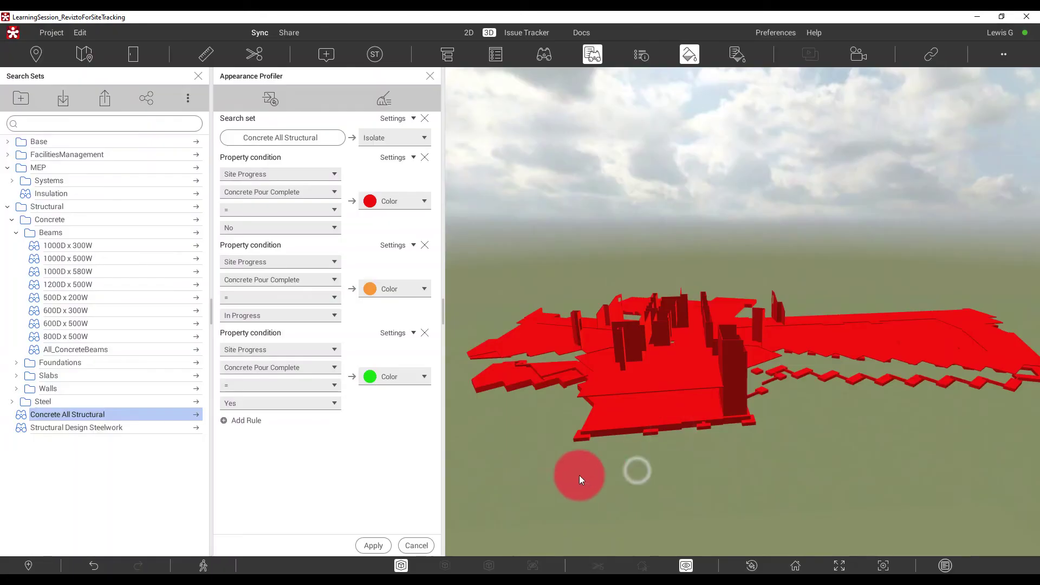
pyautogui.click(375, 545)
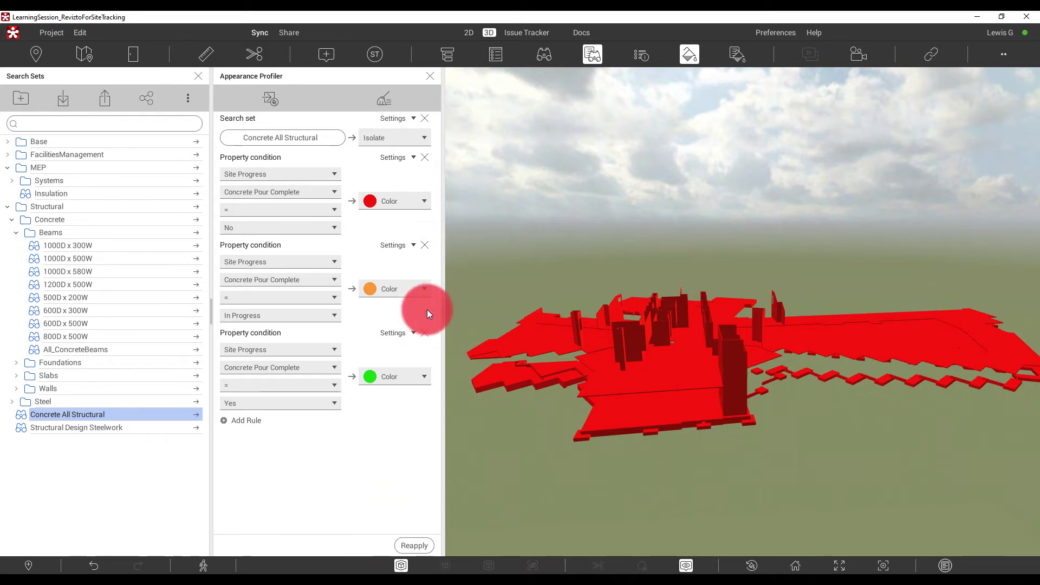
# Save the red/orange/green rules as new appearance template 'Concrete Pour Progress'
pyautogui.click(269, 97)
pyautogui.click(295, 118)
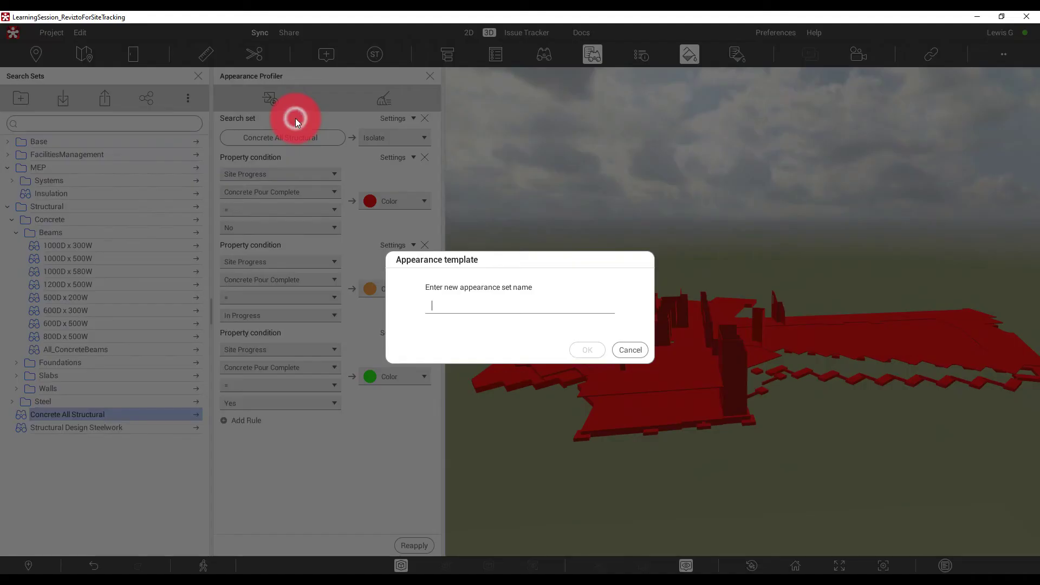
pyautogui.write('Concrete P')
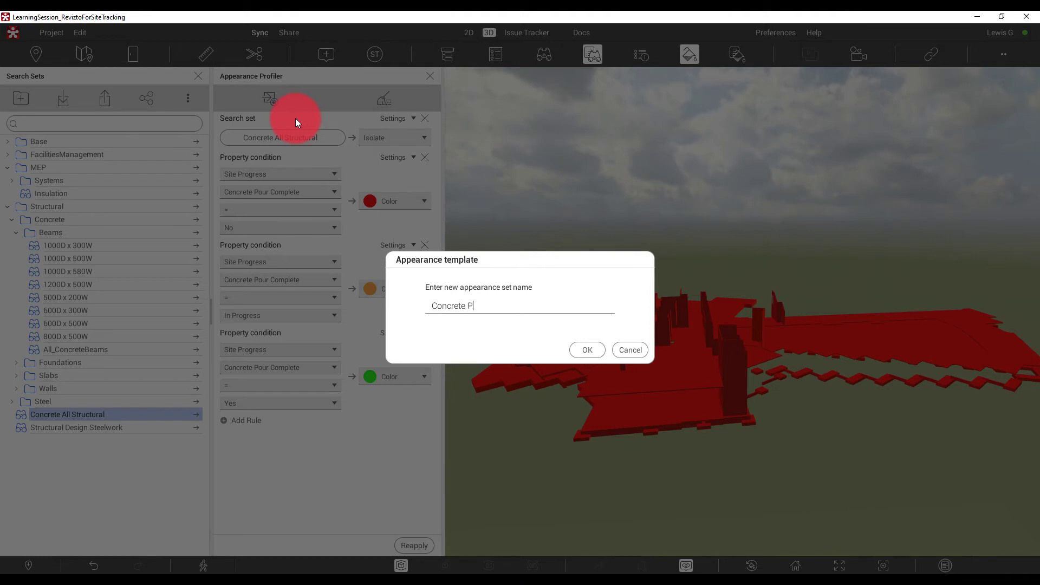
pyautogui.write('our Progress')
pyautogui.click(591, 350)
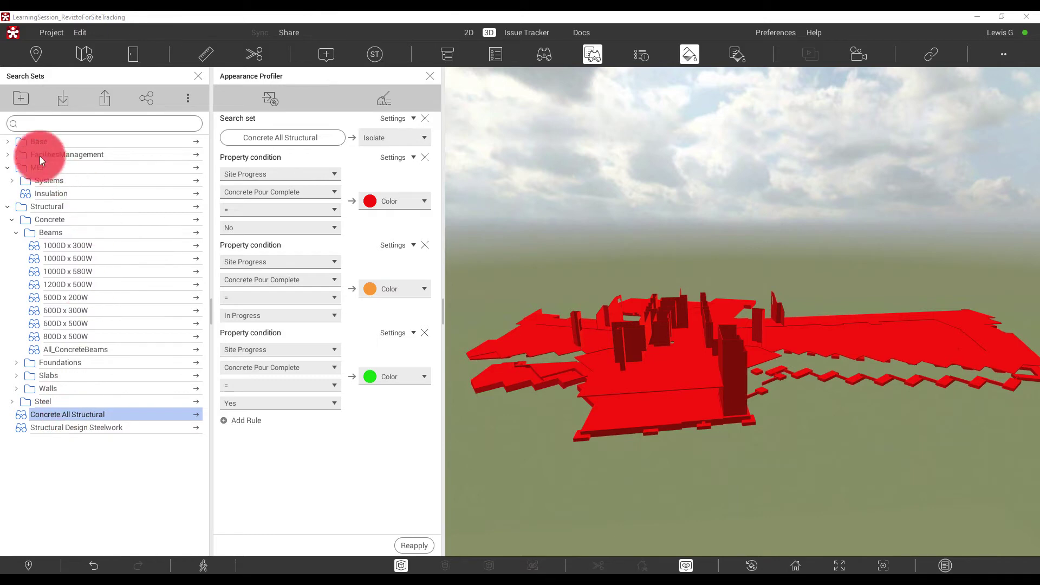
# Create a Site Progress search-set folder and move Concrete All Structural into it
pyautogui.click(22, 99)
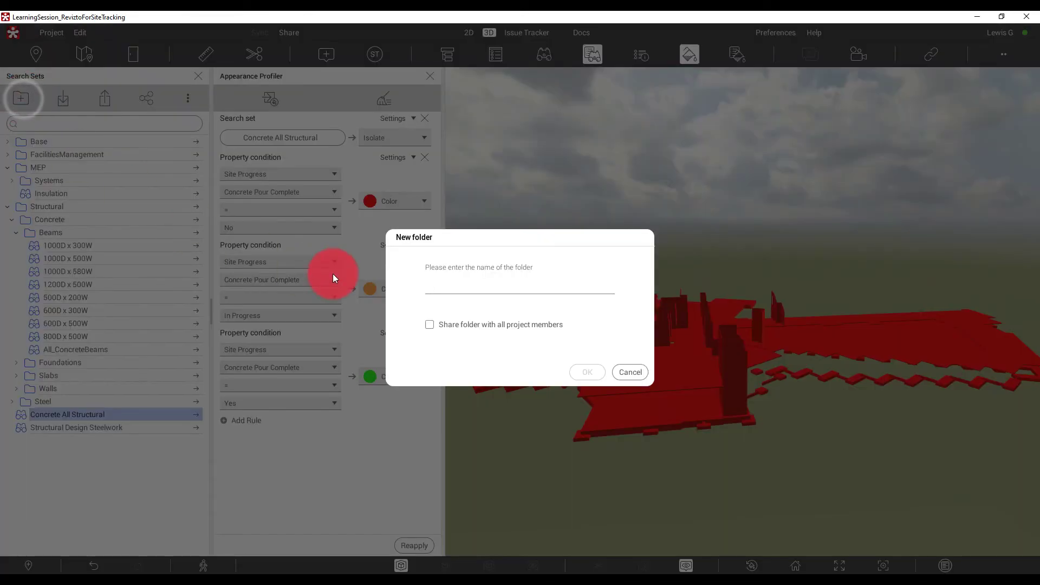
pyautogui.write('Site ')
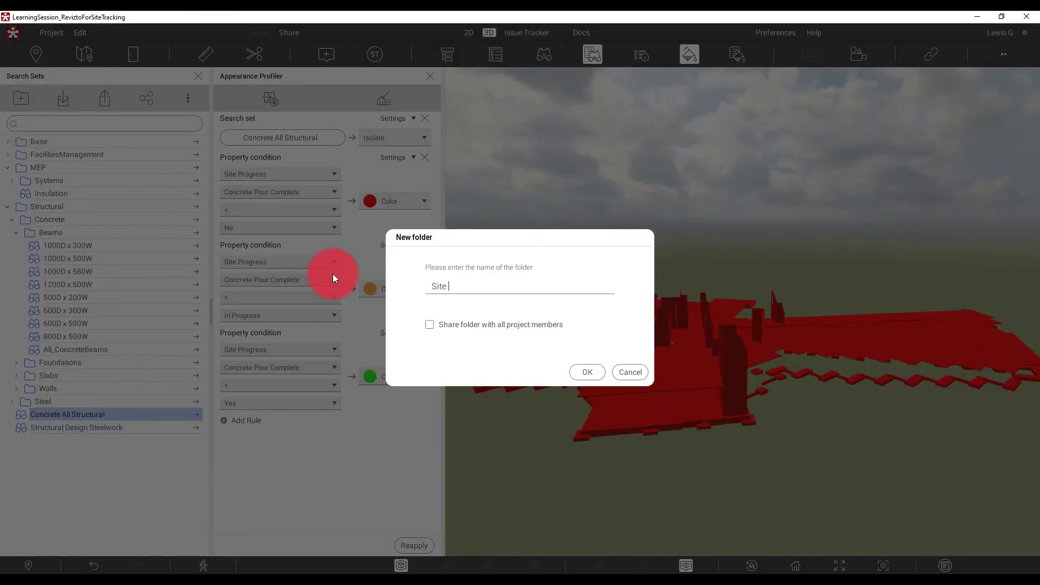
pyautogui.write('Progress')
pyautogui.press('Return')
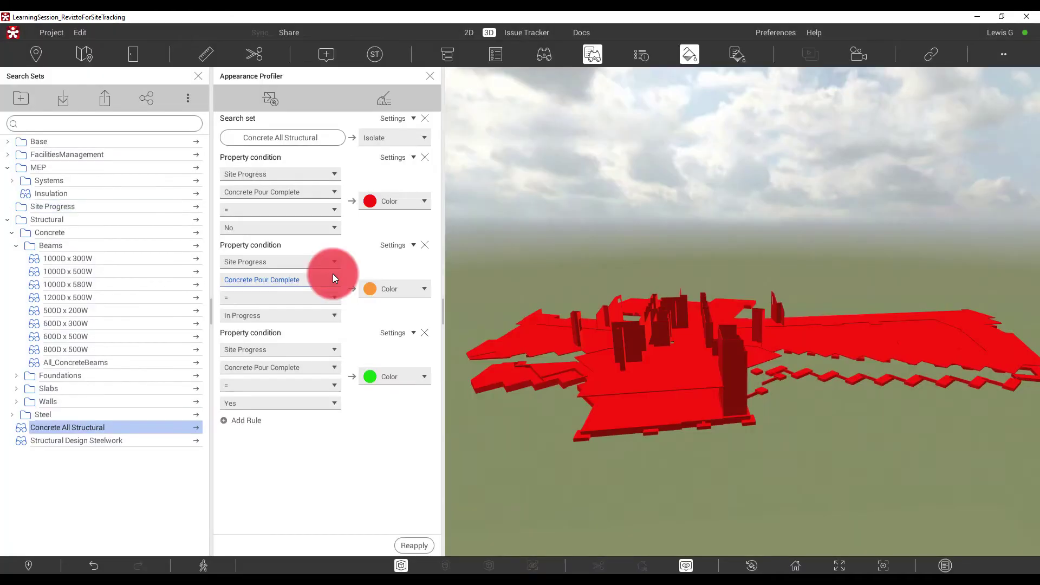
pyautogui.moveTo(46, 427); pyautogui.dragTo(65, 207)
# Share the Site Progress search-set folder with the project
pyautogui.click(48, 206)
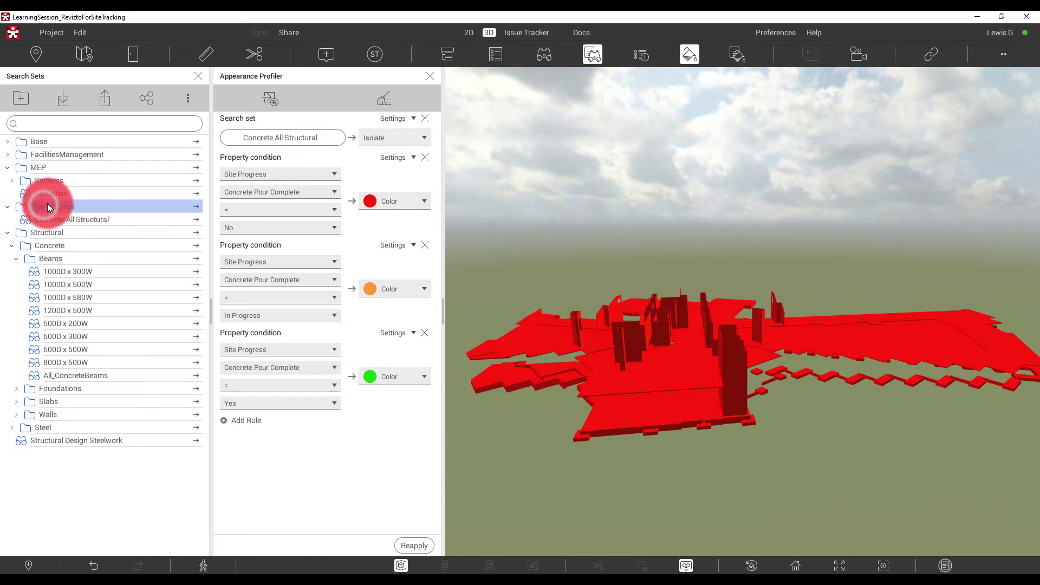
pyautogui.click(145, 95)
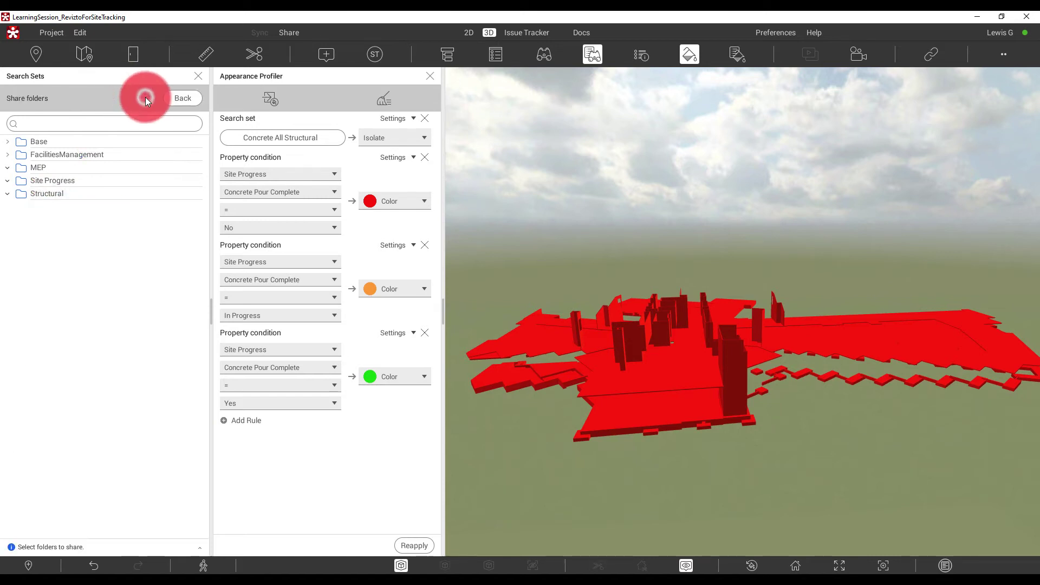
pyautogui.click(53, 184)
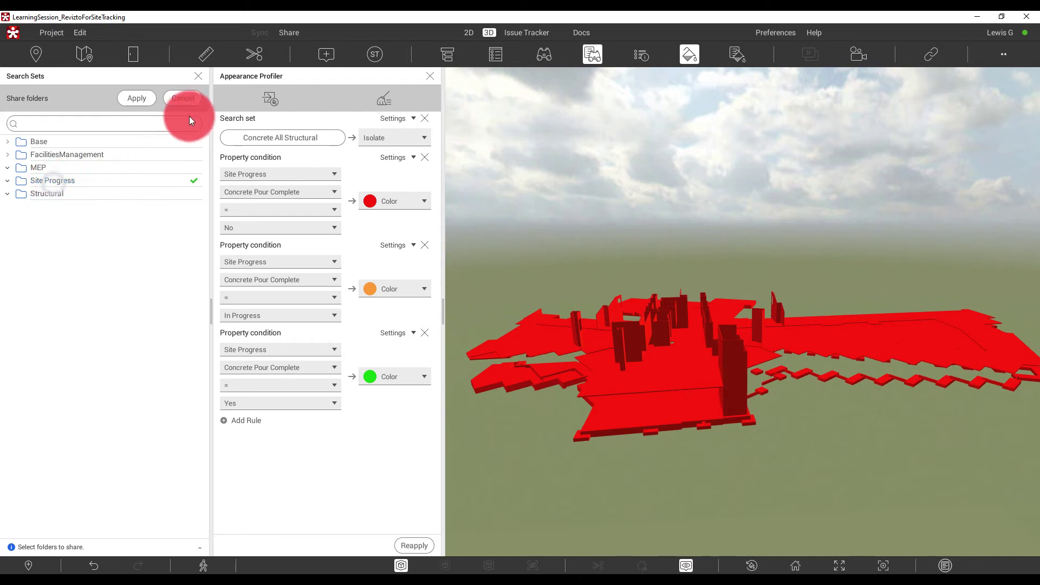
pyautogui.click(138, 100)
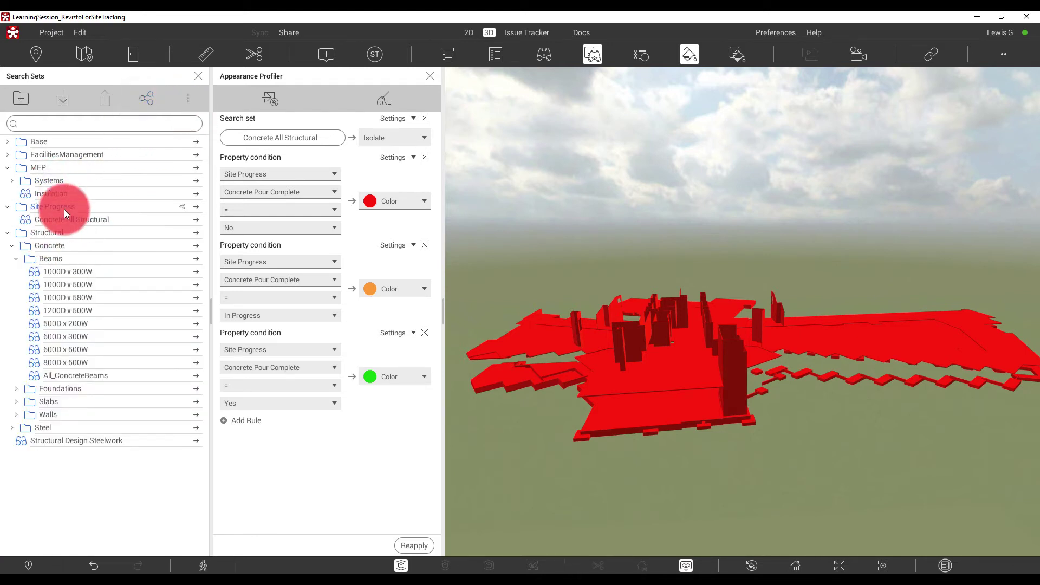
# Select Concrete Pour Progress in the appearance templates list and share it with the project
pyautogui.click(737, 55)
pyautogui.click(608, 144)
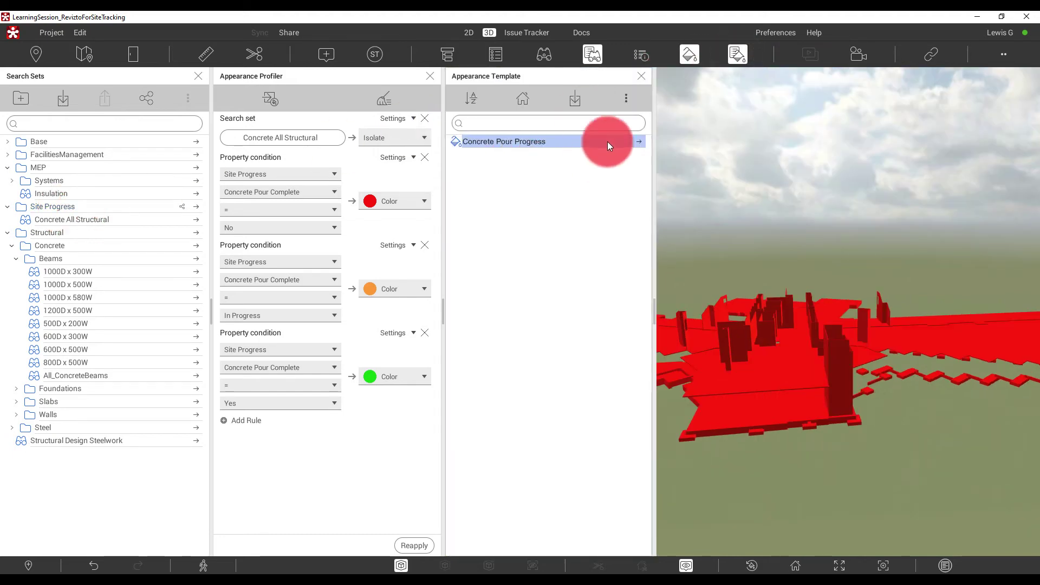
pyautogui.rightClick(532, 142)
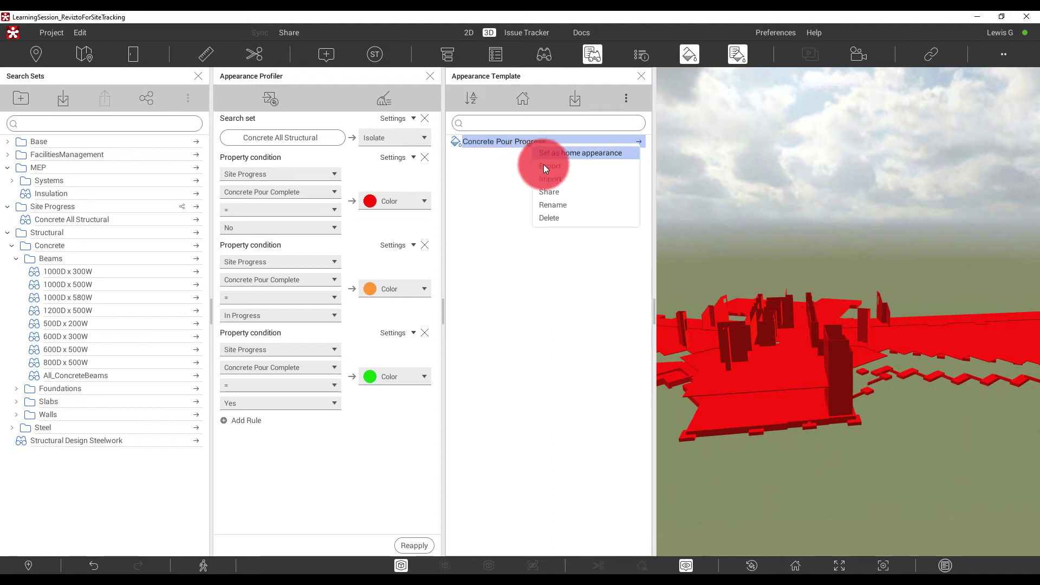
pyautogui.click(550, 192)
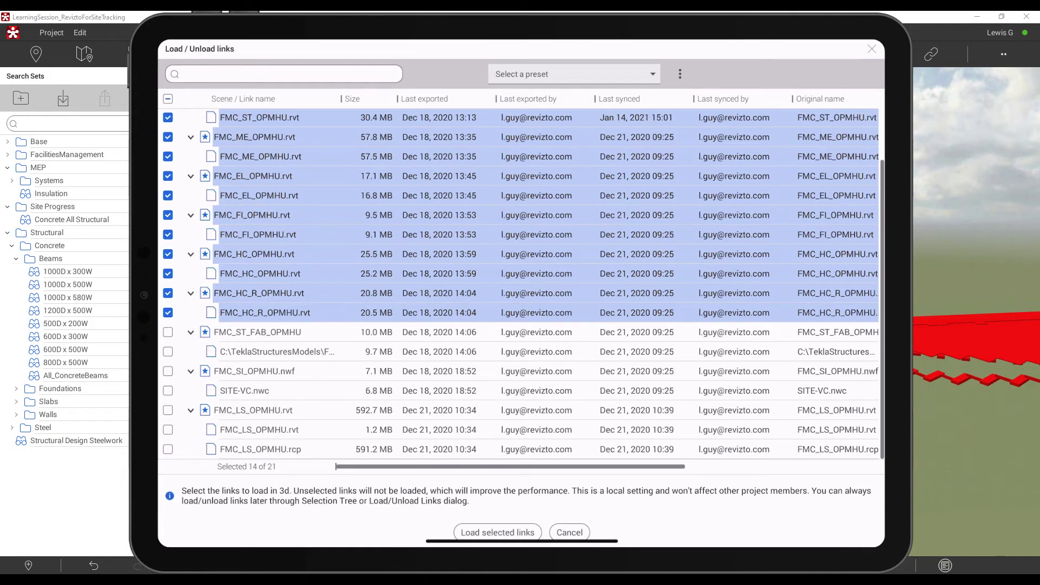
# Load the selected links, apply the Concrete Pour Progress template, and show object properties
pyautogui.press('Return')
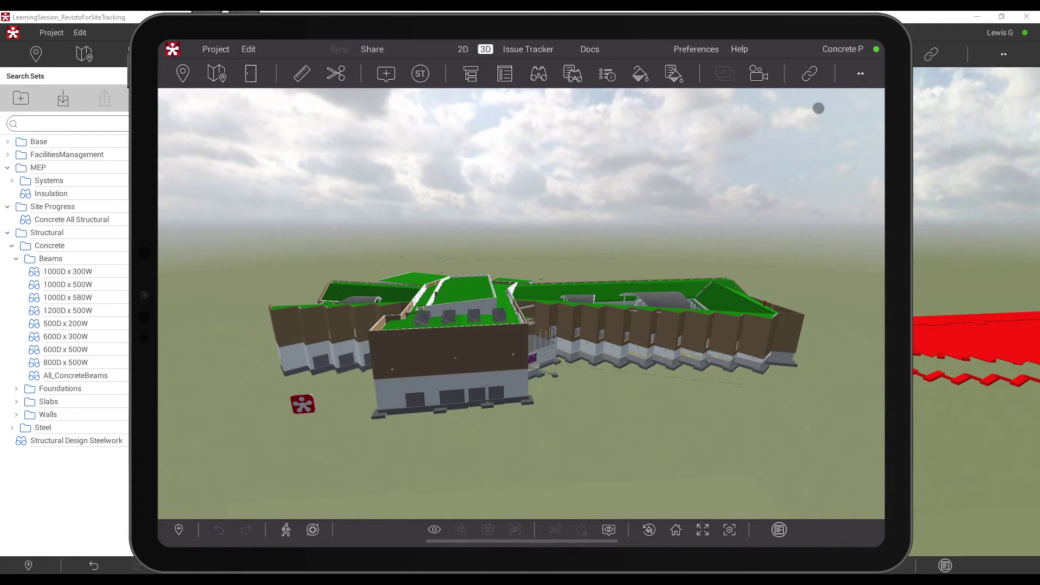
pyautogui.click(674, 74)
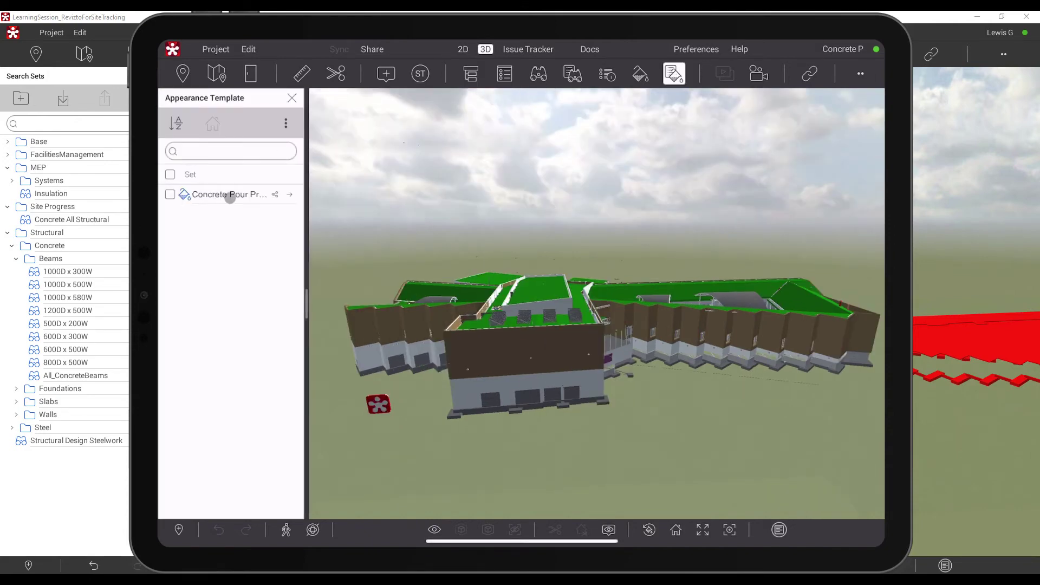
pyautogui.click(289, 194)
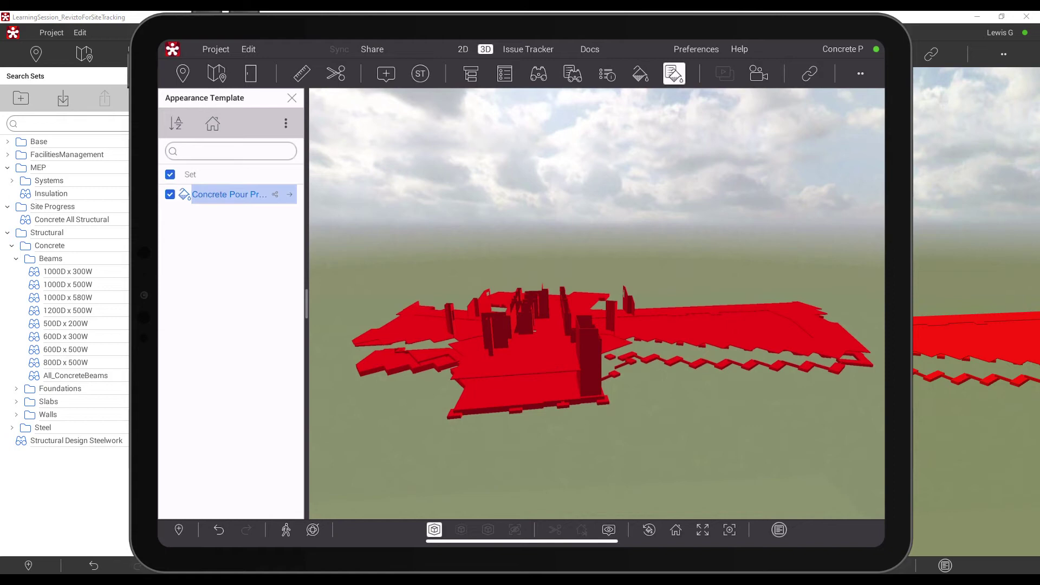
pyautogui.press('Escape')
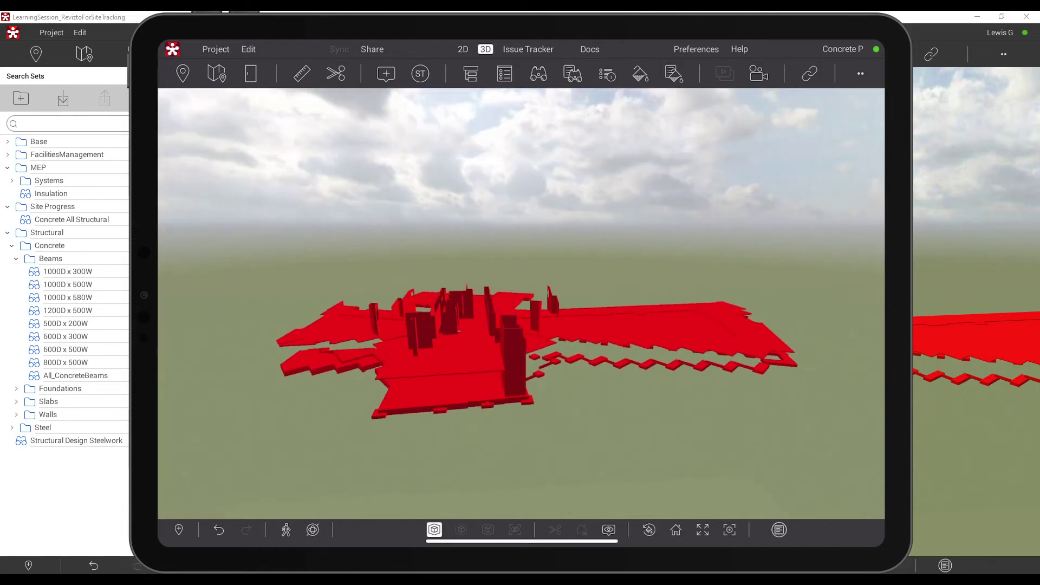
pyautogui.click(505, 73)
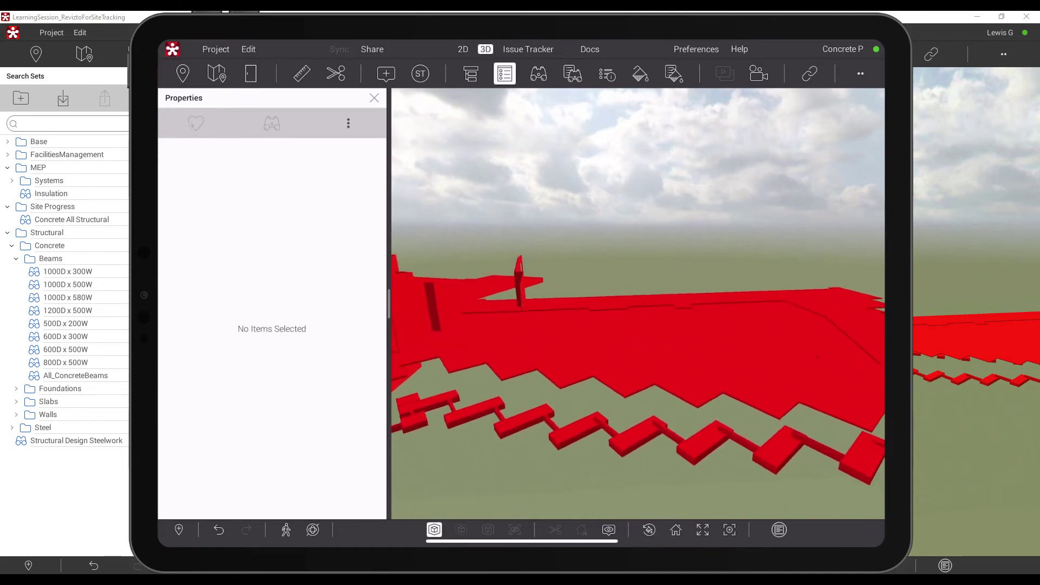
# Change the upper 130 TYPICAL SLAB's Concrete Pour Complete custom property from No to Yes
pyautogui.click(591, 297)
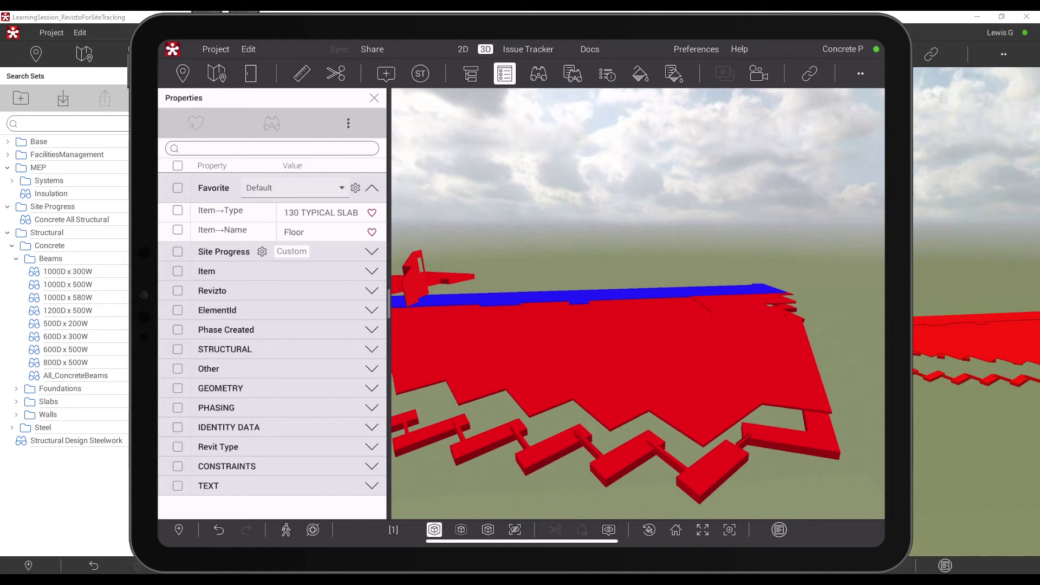
pyautogui.click(371, 252)
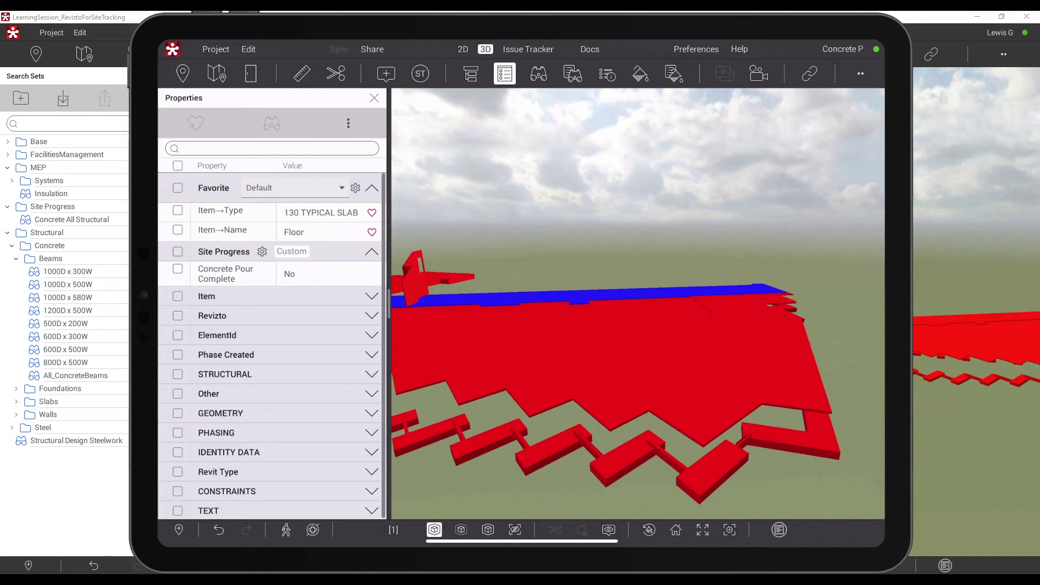
pyautogui.click(177, 269)
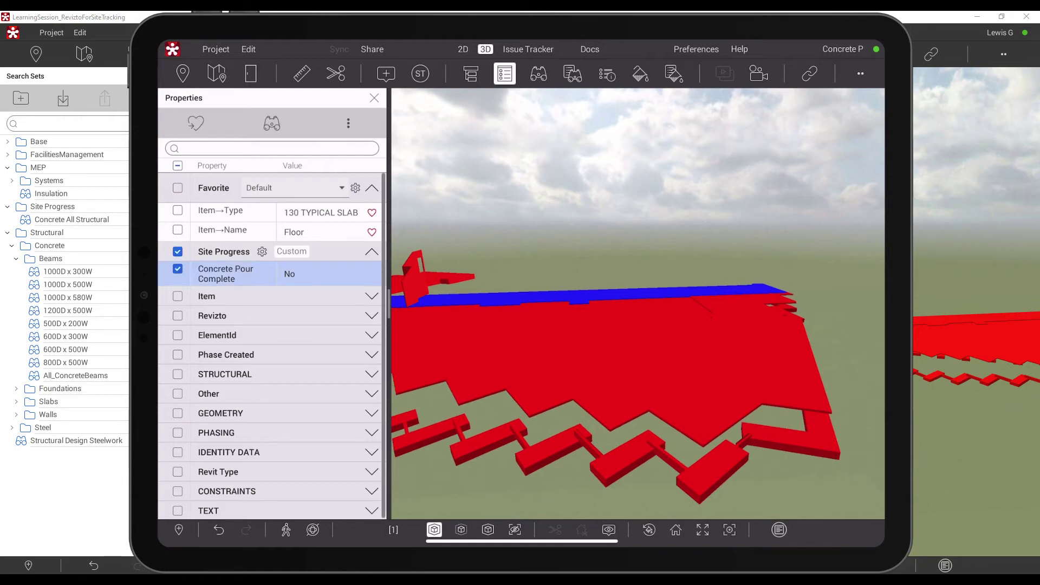
pyautogui.click(349, 123)
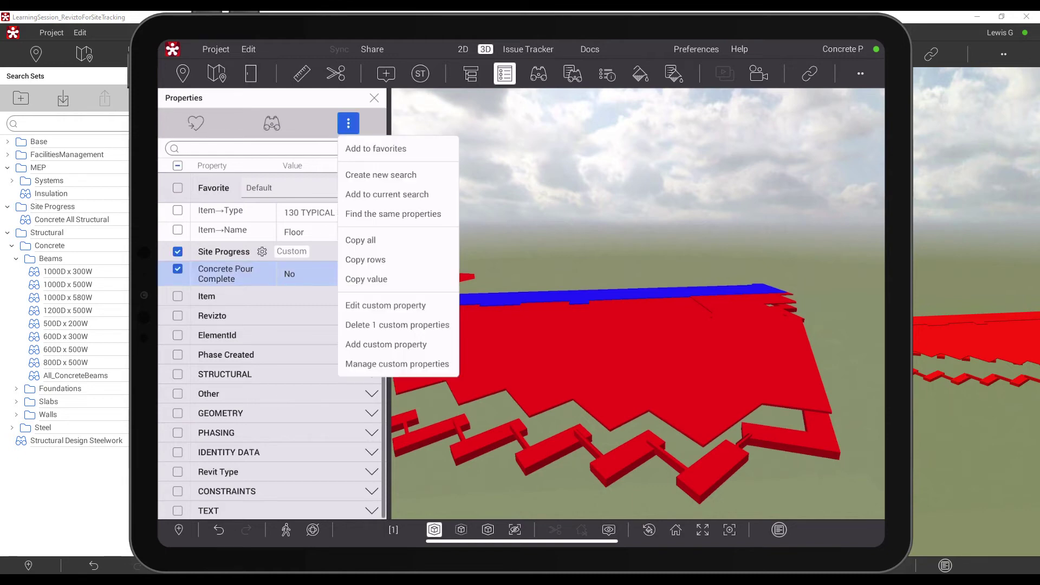
pyautogui.click(386, 306)
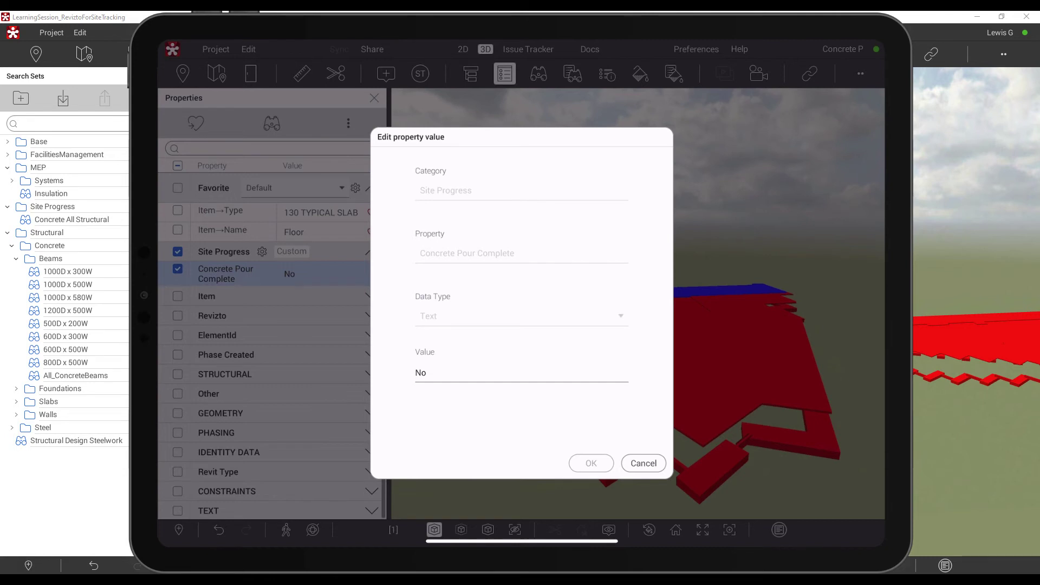
pyautogui.click(434, 373)
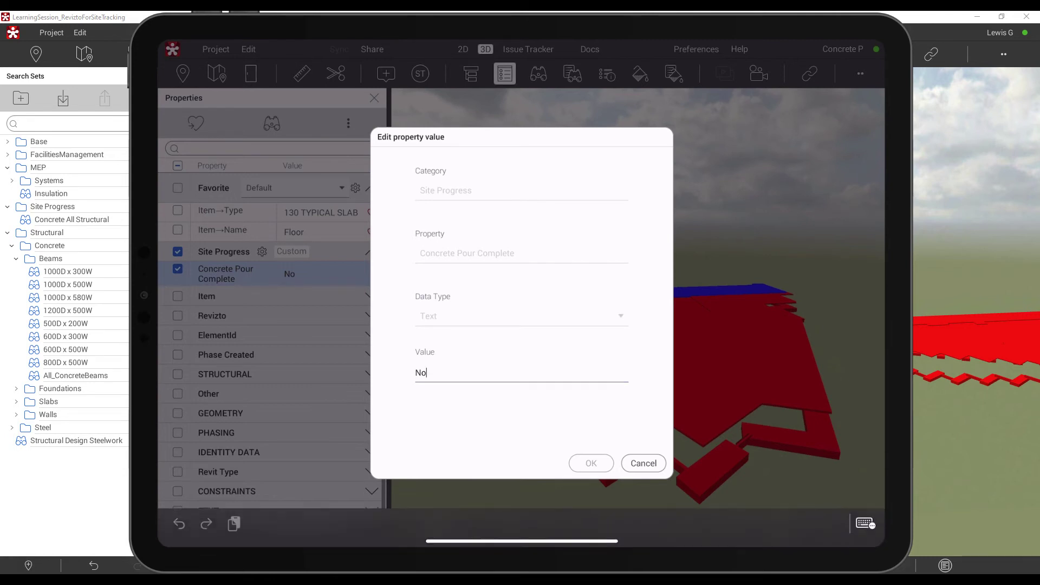
pyautogui.press('BackSpace')
pyautogui.press('BackSpace')
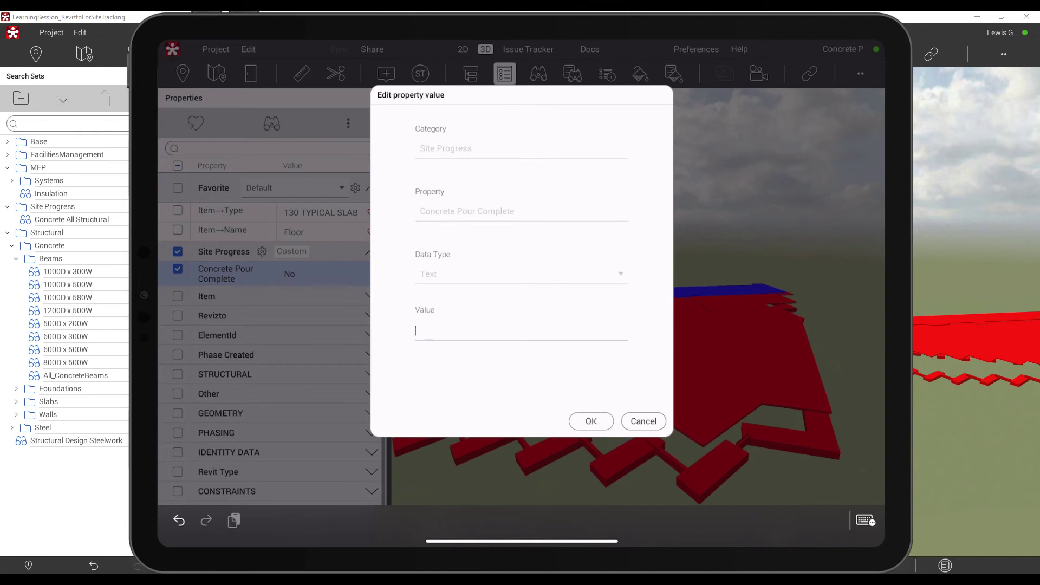
pyautogui.write('Yes')
pyautogui.press('Return')
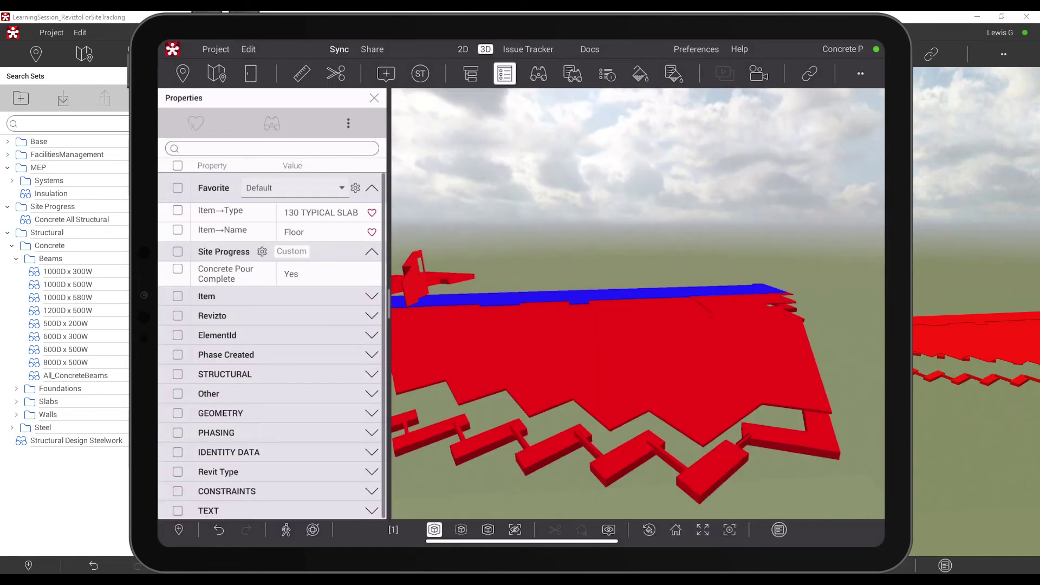
pyautogui.click(542, 374)
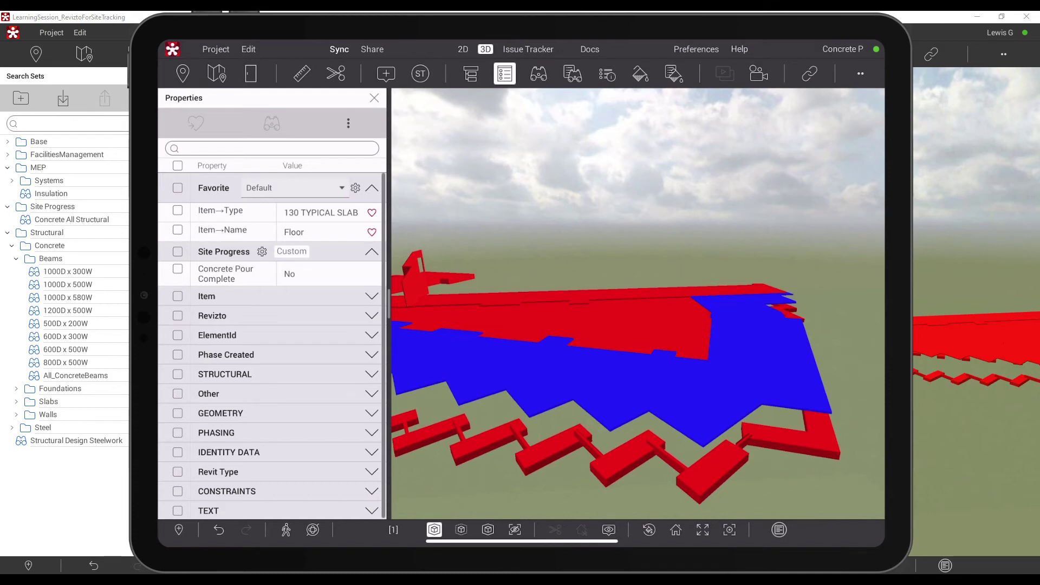
# Multiselect a second floor slab and show the two slabs' common properties
pyautogui.rightClick(557, 373)
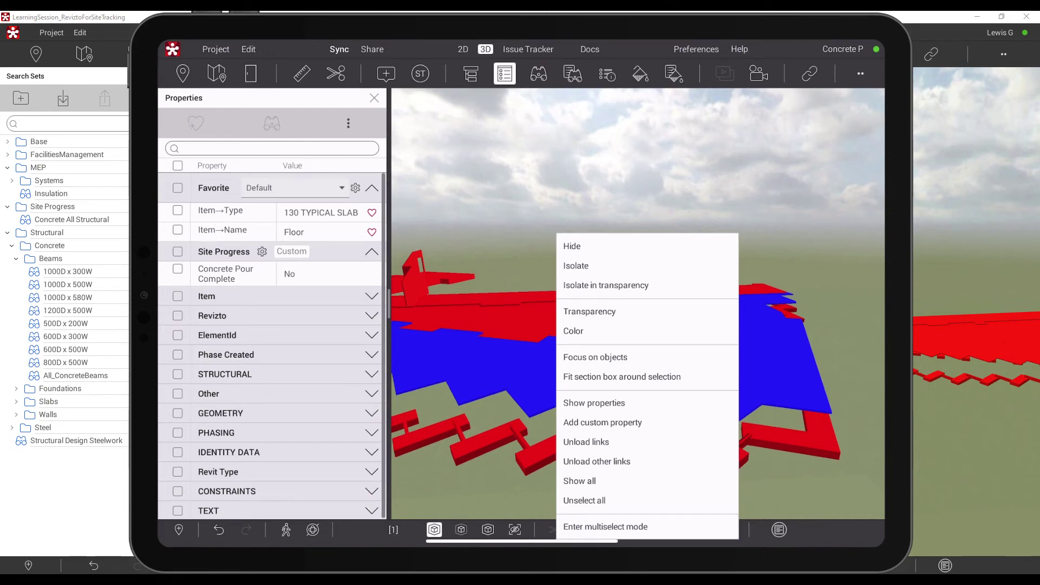
pyautogui.click(605, 527)
pyautogui.click(569, 325)
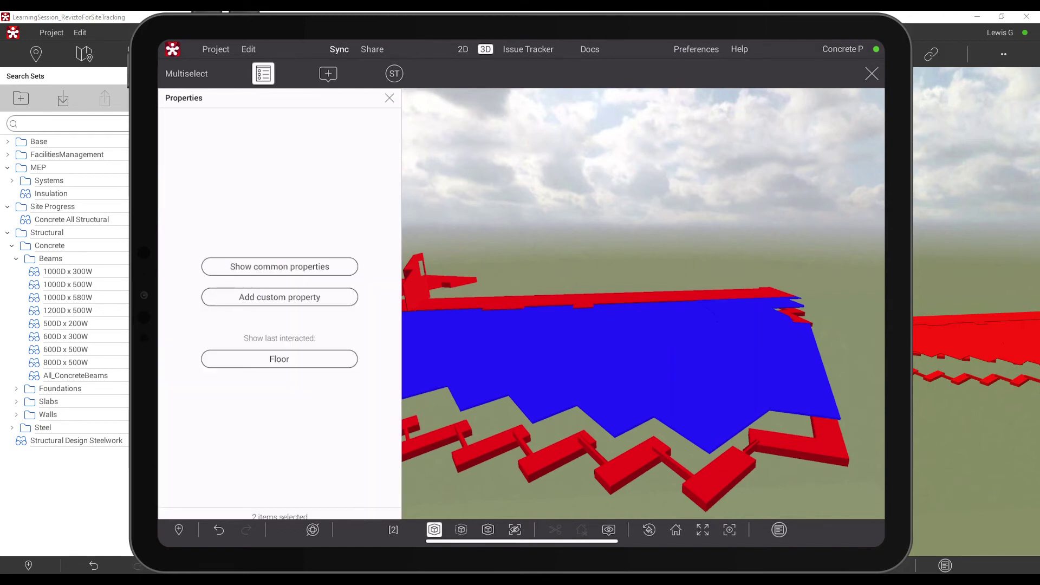
pyautogui.click(280, 267)
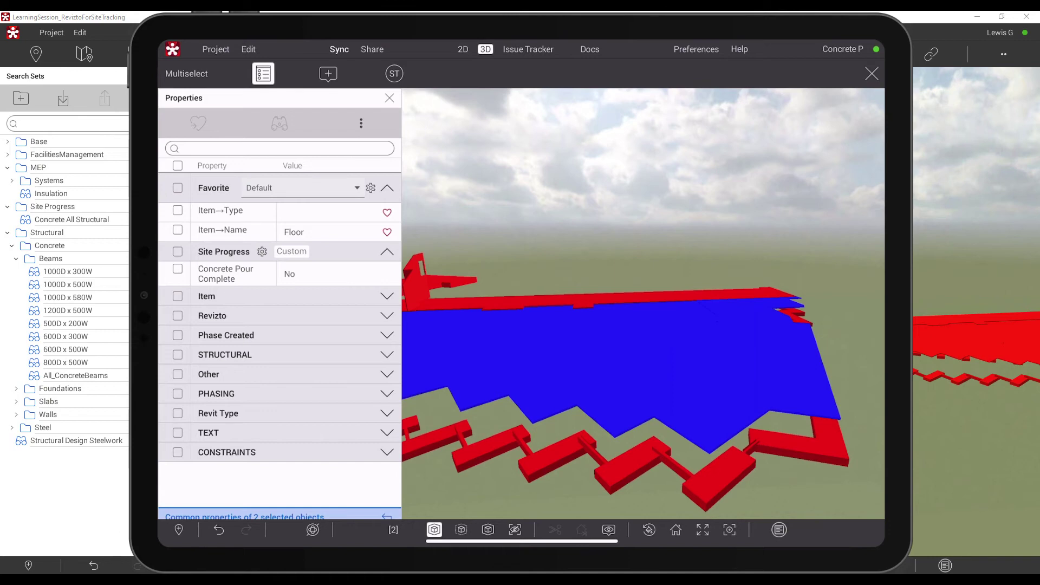
# Set the two slabs' shared Concrete Pour Complete value to In Progress
pyautogui.click(177, 269)
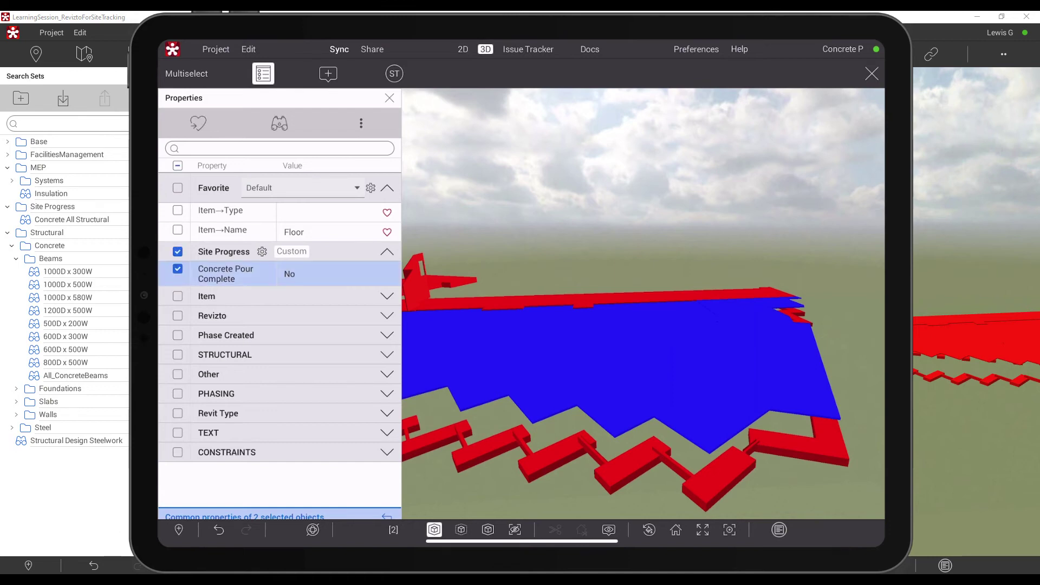
pyautogui.click(361, 123)
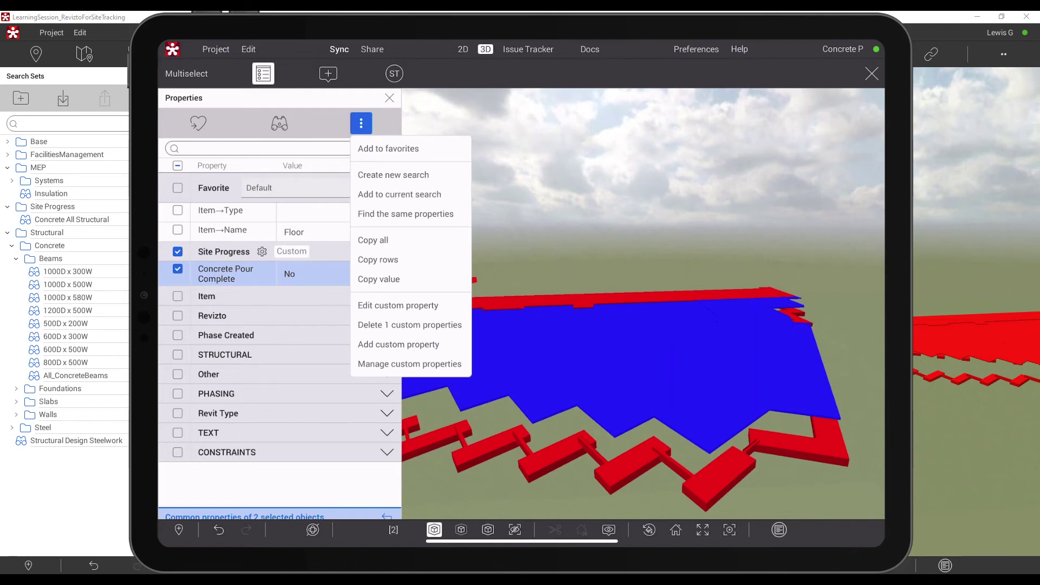
pyautogui.click(398, 305)
pyautogui.press('BackSpace')
pyautogui.press('BackSpace')
pyautogui.write('In ')
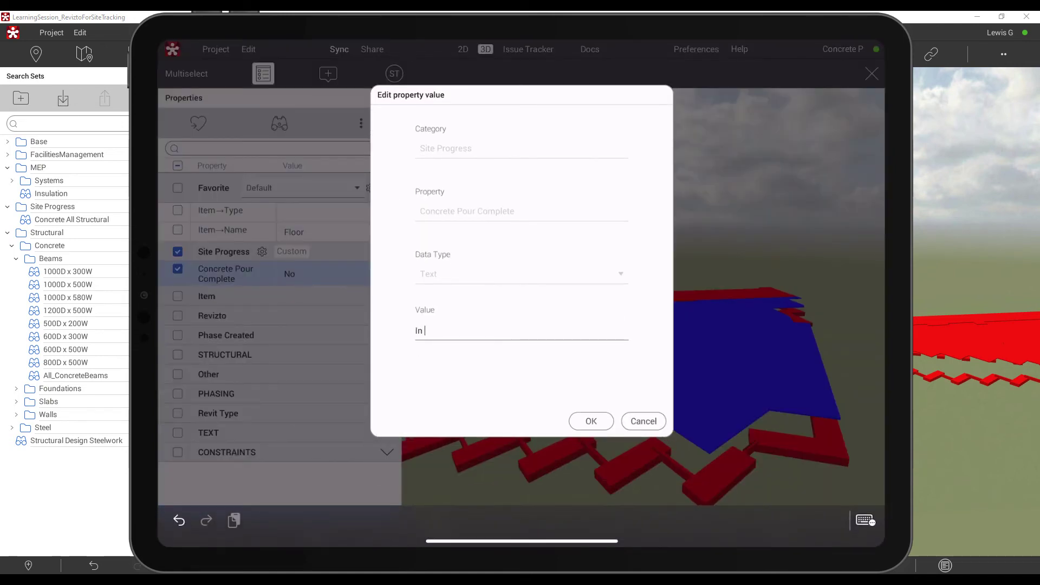
pyautogui.write('Progress')
pyautogui.press('Return')
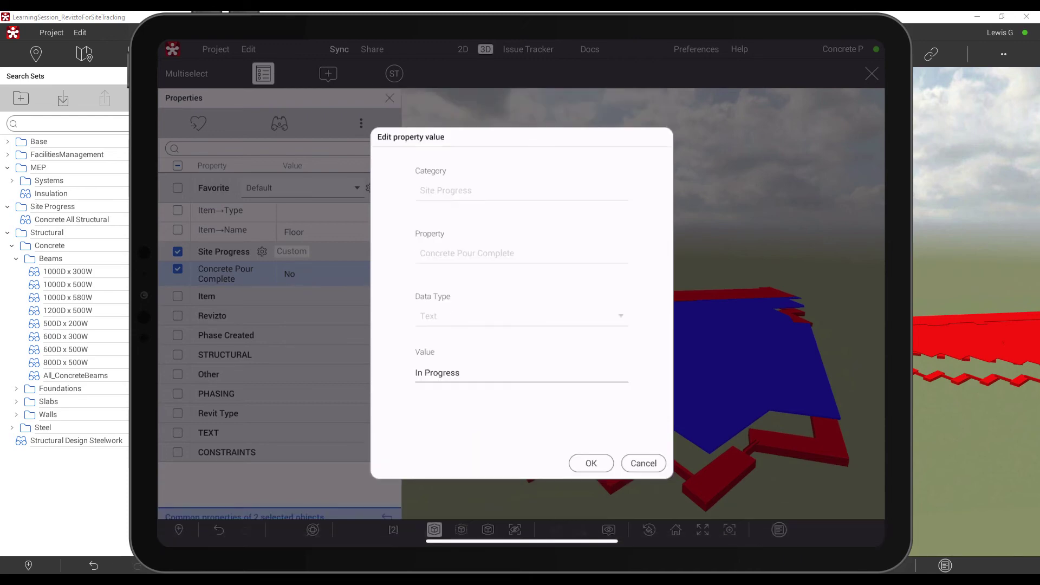
pyautogui.click(591, 463)
# Add another slab to the selection, then close Properties and unselect all
pyautogui.click(280, 266)
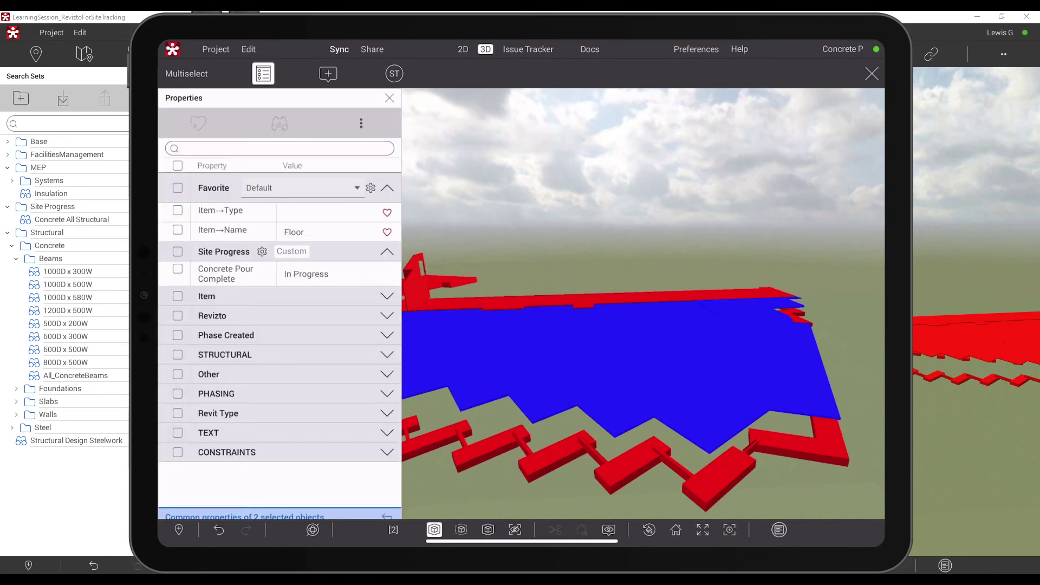
pyautogui.click(596, 300)
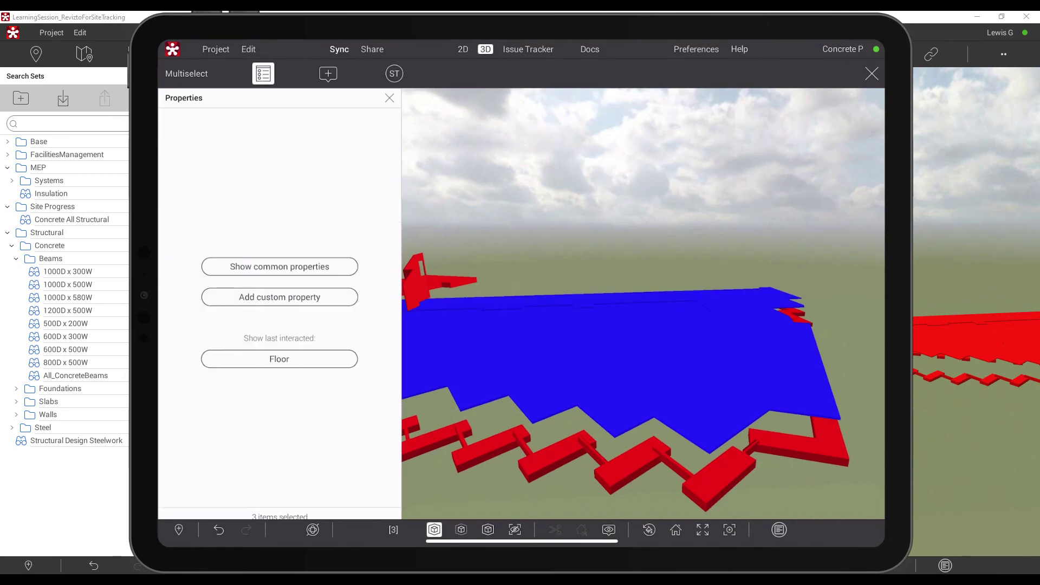
pyautogui.click(390, 98)
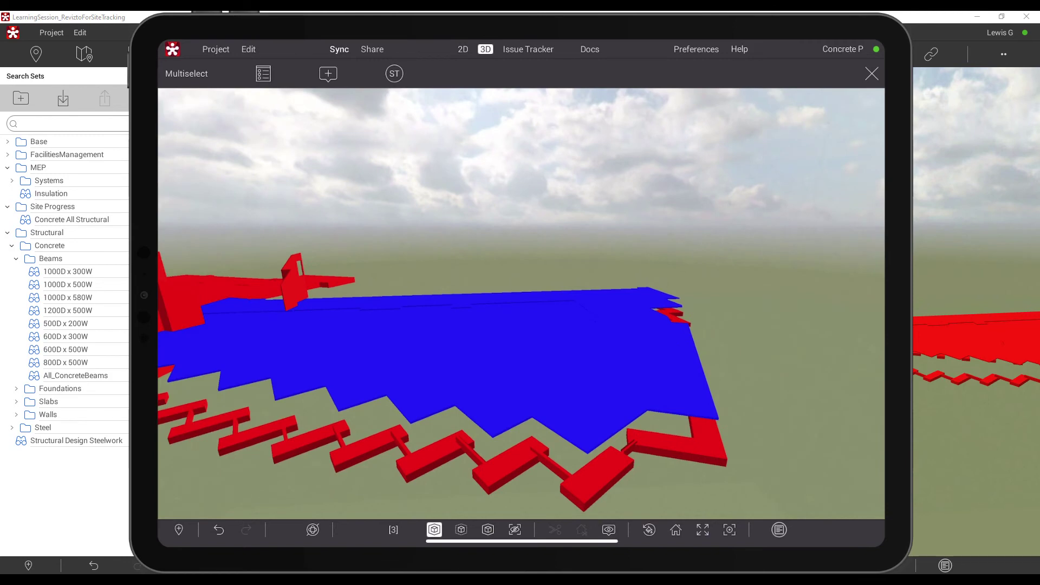
pyautogui.rightClick(651, 204)
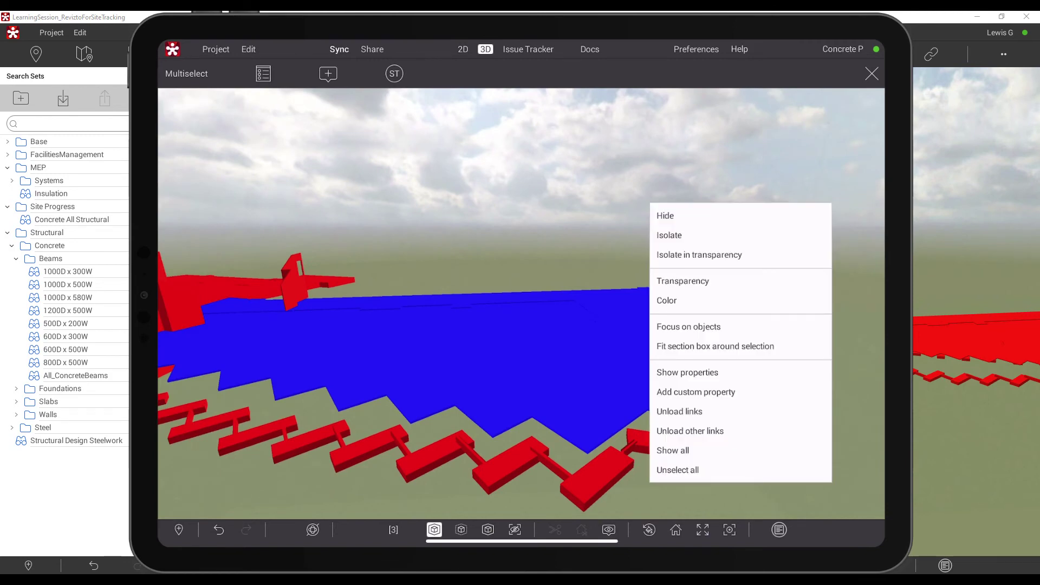
pyautogui.click(677, 470)
pyautogui.click(434, 374)
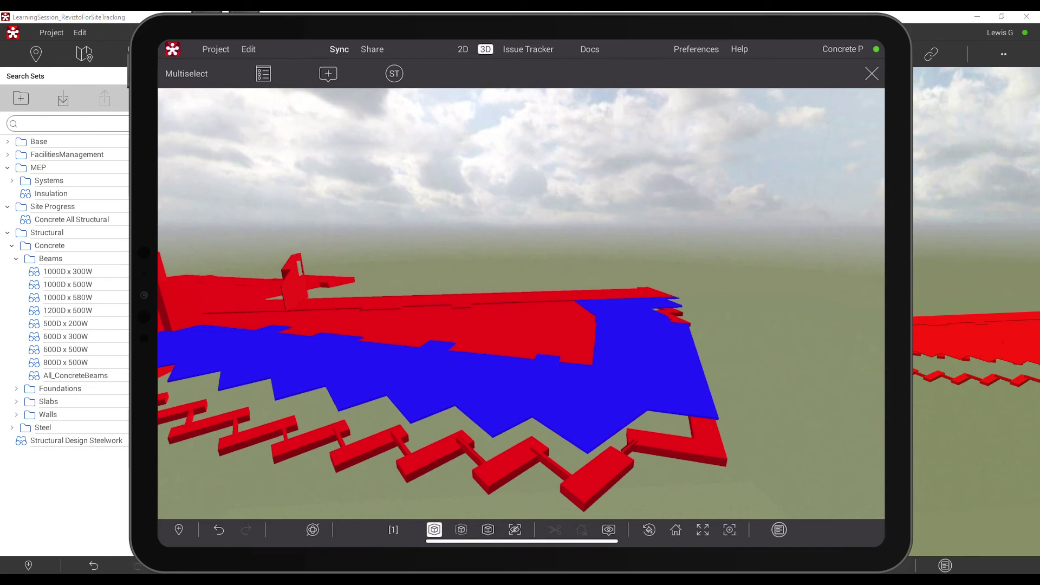
# Check the upper slab, clear the selection, and turn off Isolate to show the whole building
pyautogui.click(263, 73)
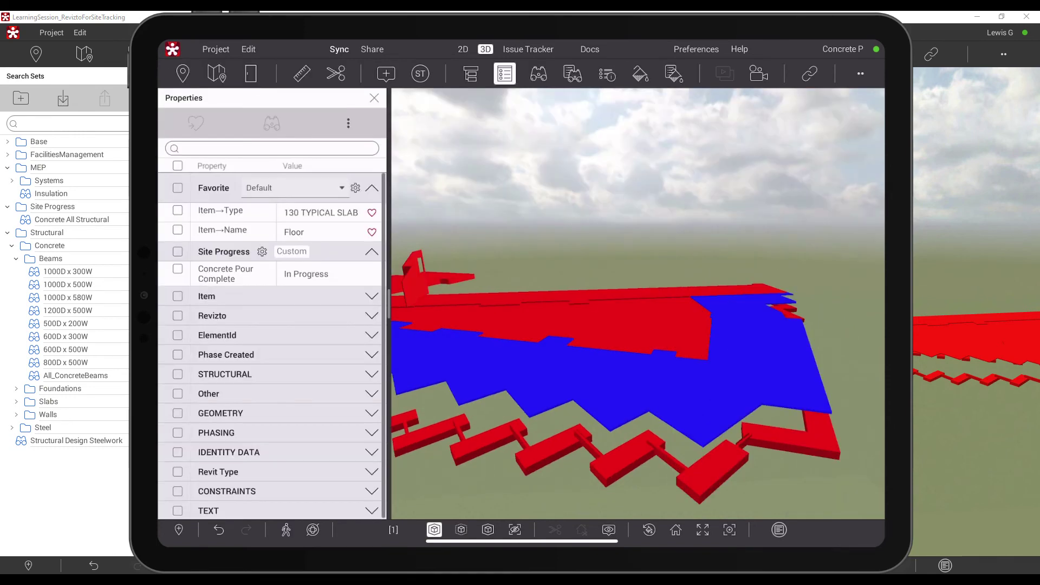
pyautogui.click(585, 260)
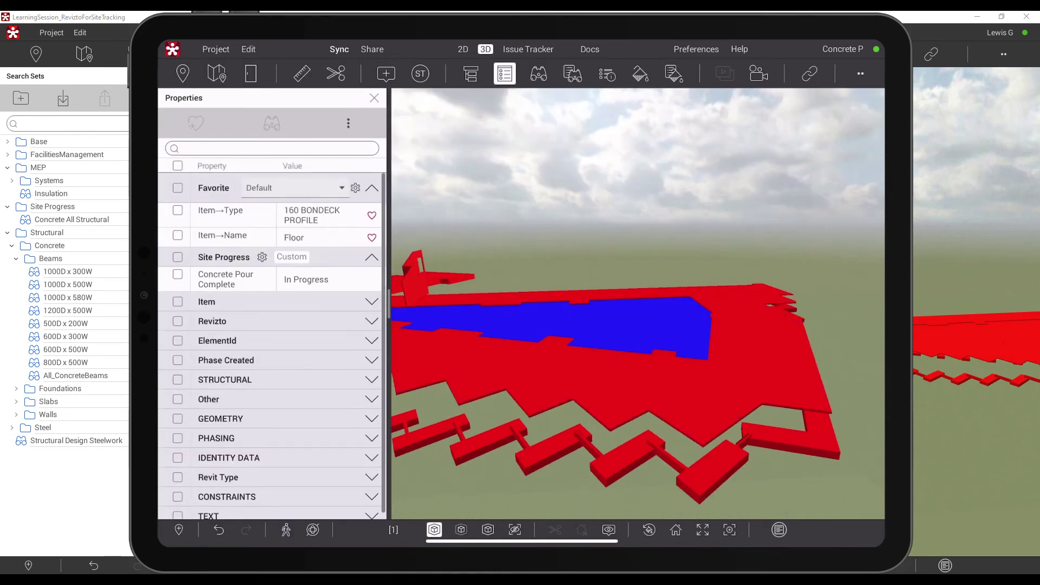
pyautogui.click(596, 162)
pyautogui.click(596, 287)
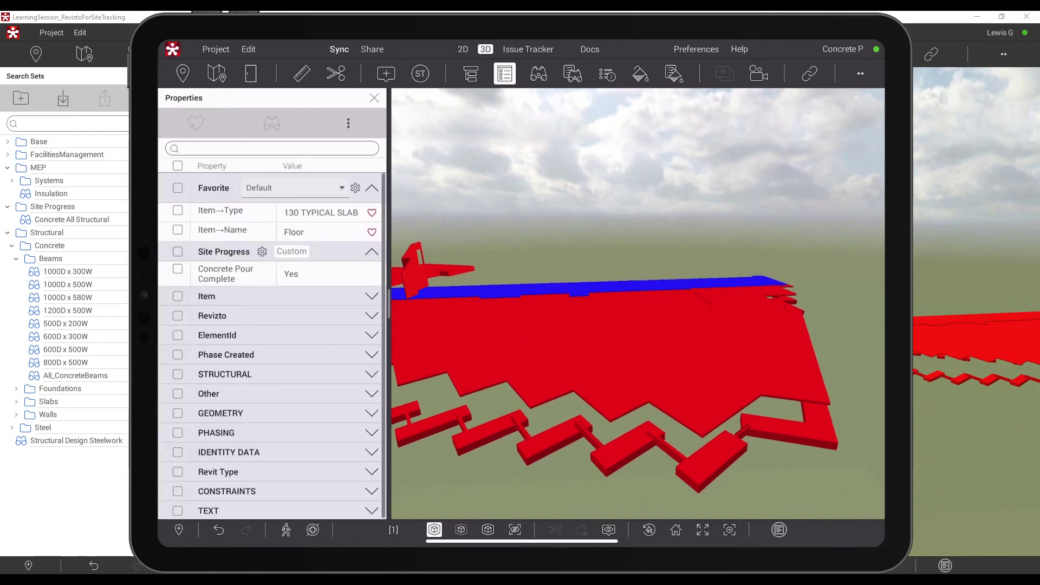
pyautogui.press('Escape')
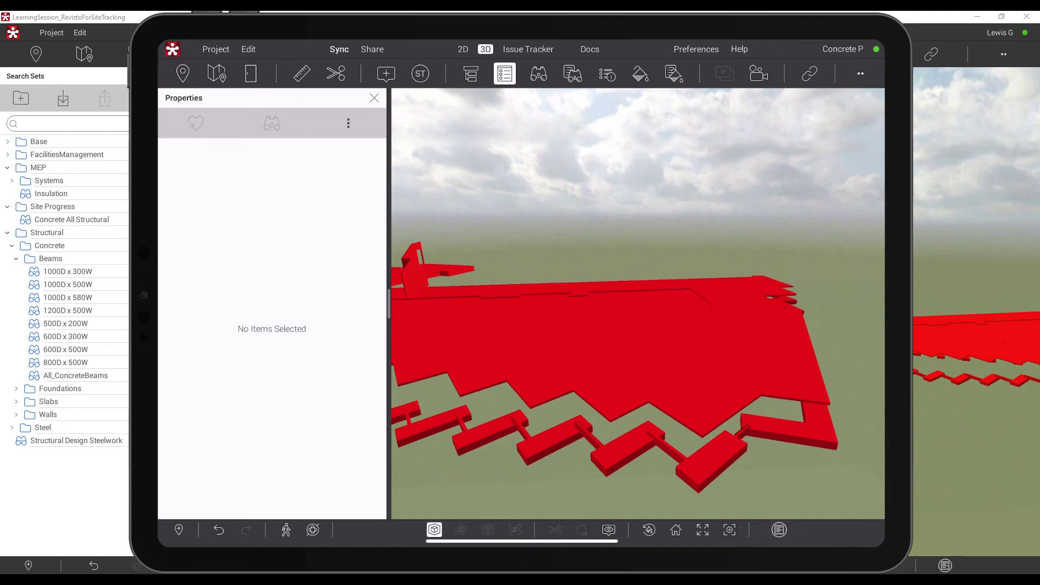
pyautogui.click(434, 529)
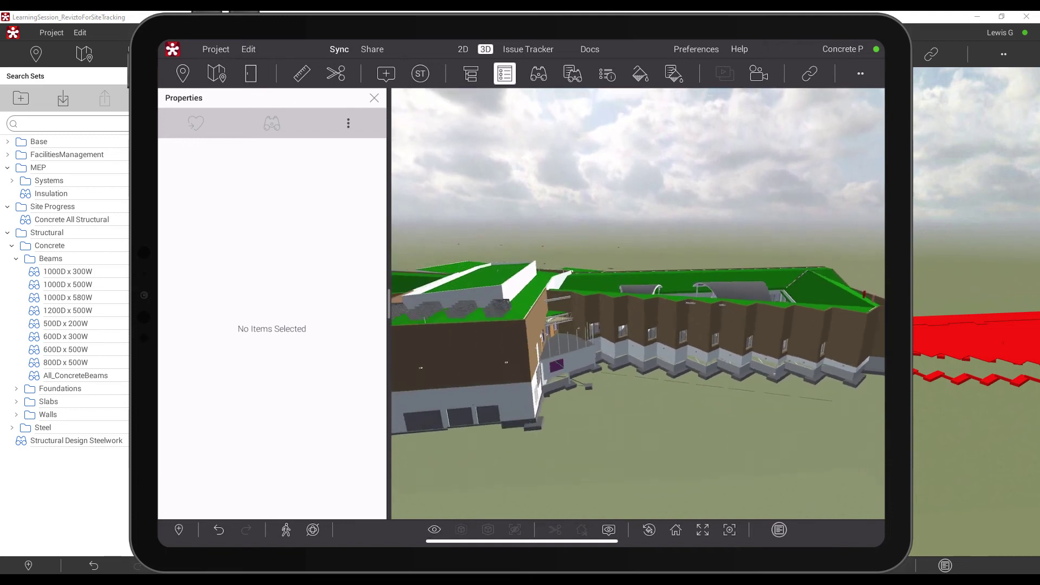
# On the iPad, open appearance templates, re-isolate the coloured concrete and close Properties
pyautogui.click(674, 73)
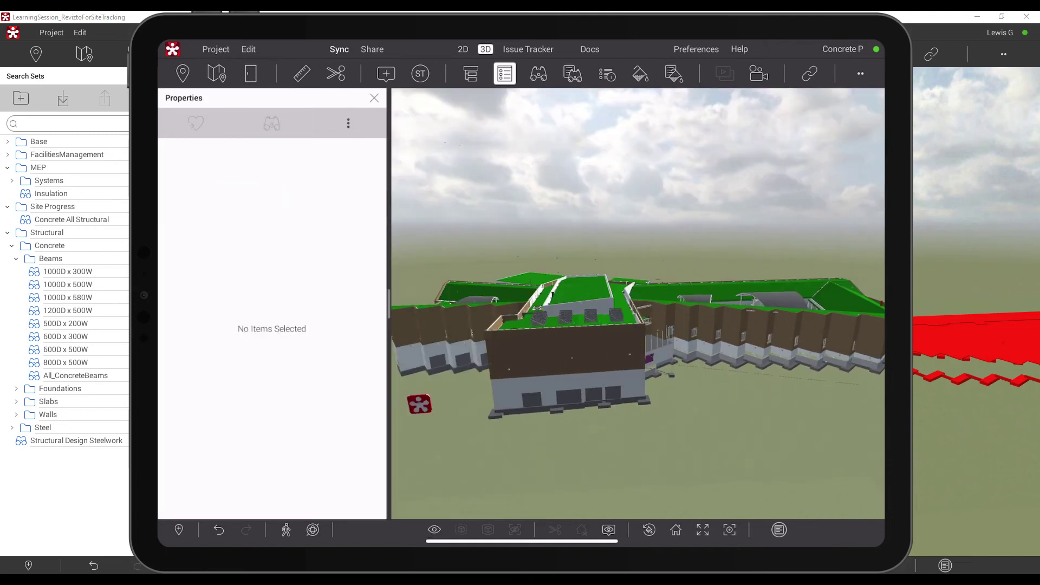
pyautogui.click(434, 530)
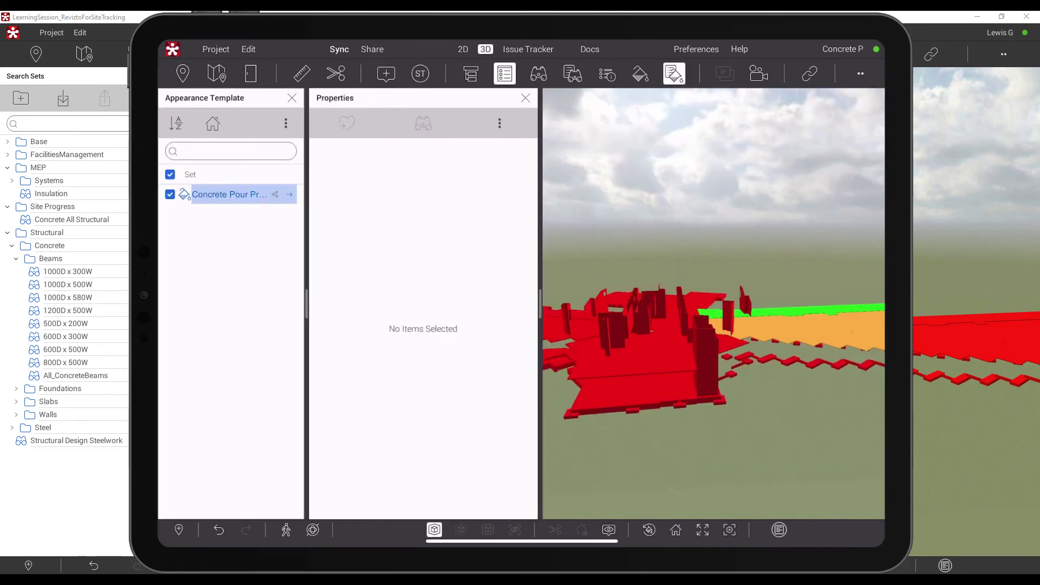
pyautogui.click(504, 73)
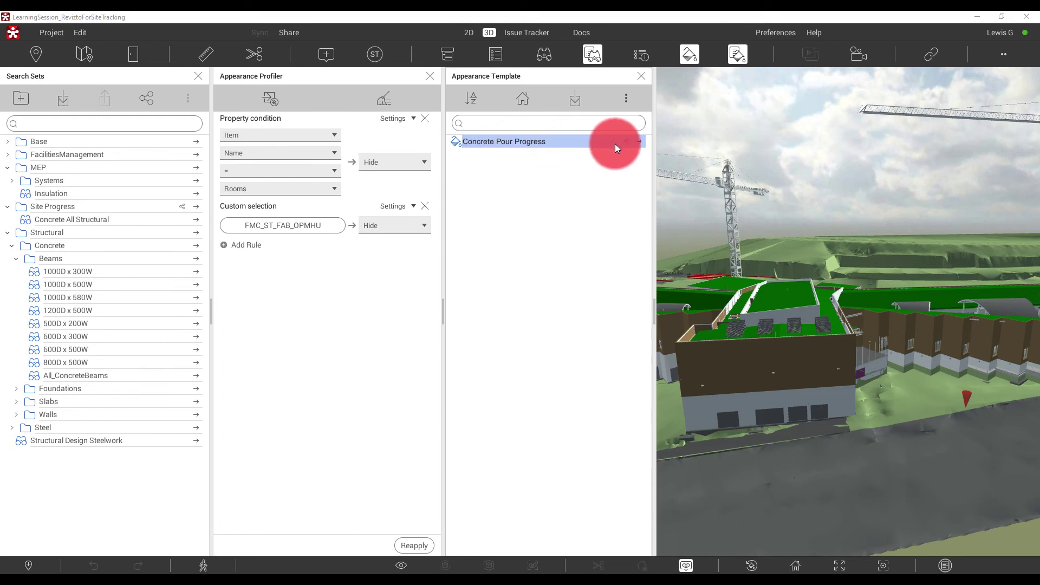
# Apply Concrete Pour Progress on desktop and orbit to view the orange slab broadside
pyautogui.click(640, 142)
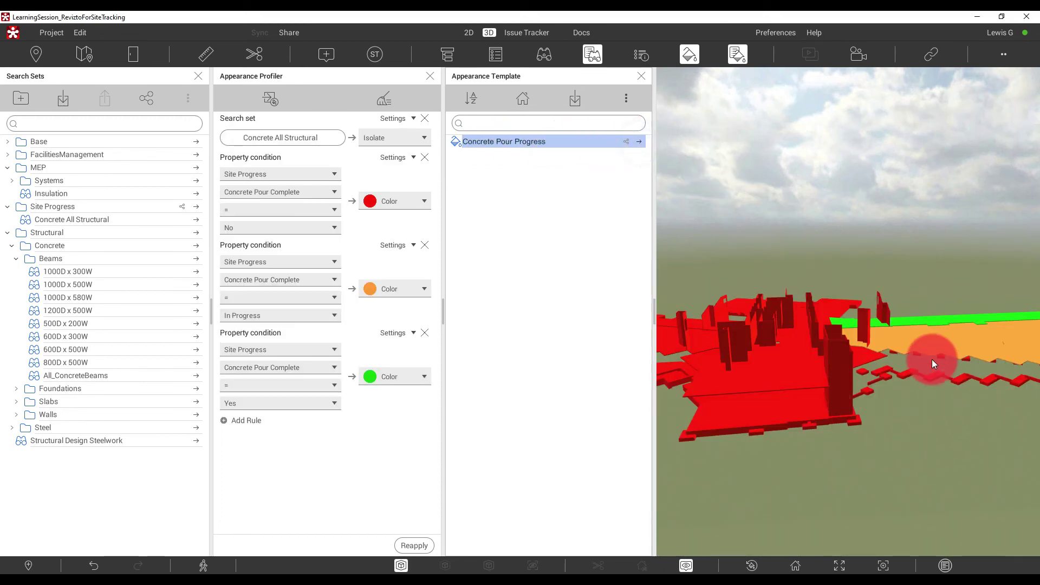
pyautogui.moveTo(891, 355)
pyautogui.mouseDown()
pyautogui.moveTo(927, 350)
pyautogui.moveTo(841, 357)
pyautogui.mouseUp()
pyautogui.moveTo(841, 357)
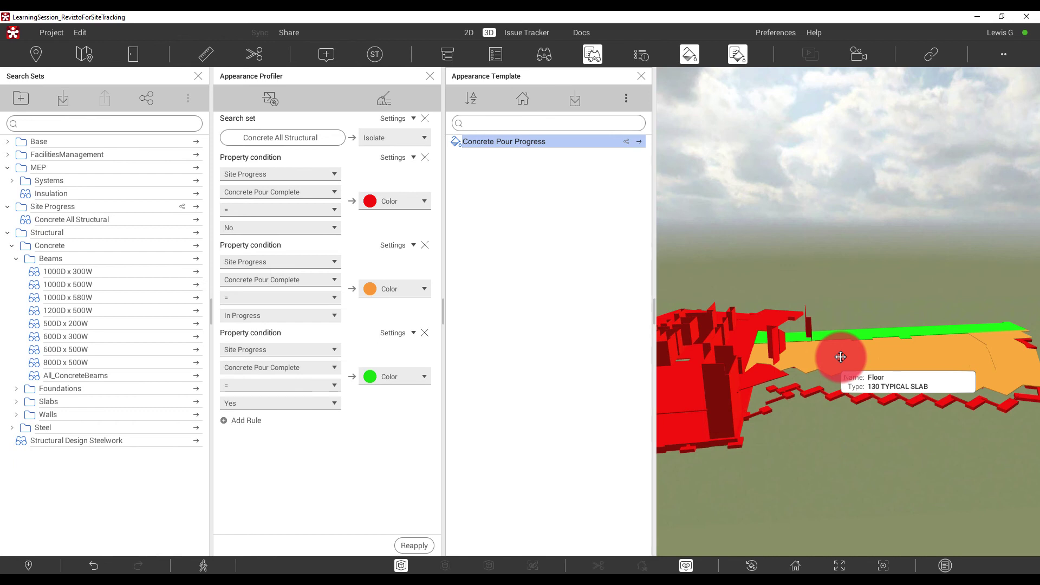
# Select a small floor slab and show its properties, closing the rules and search-set panels
pyautogui.click(760, 375)
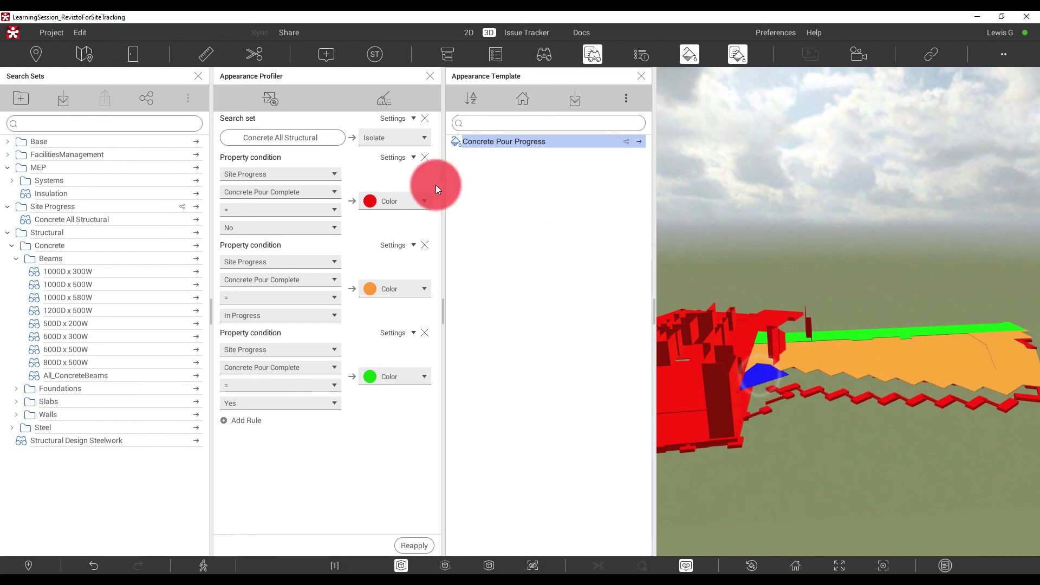
pyautogui.click(432, 76)
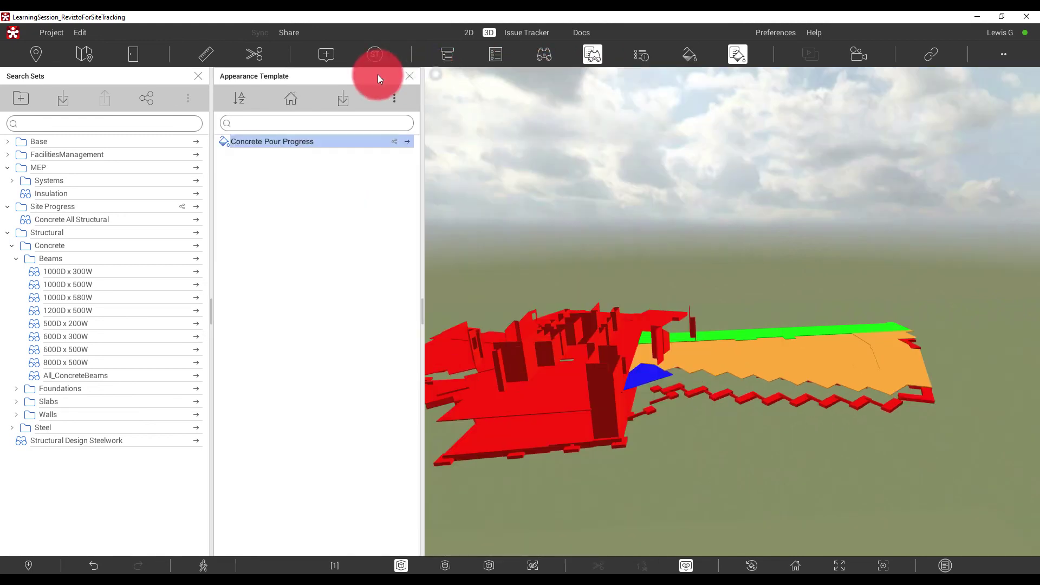
pyautogui.click(199, 75)
pyautogui.click(495, 54)
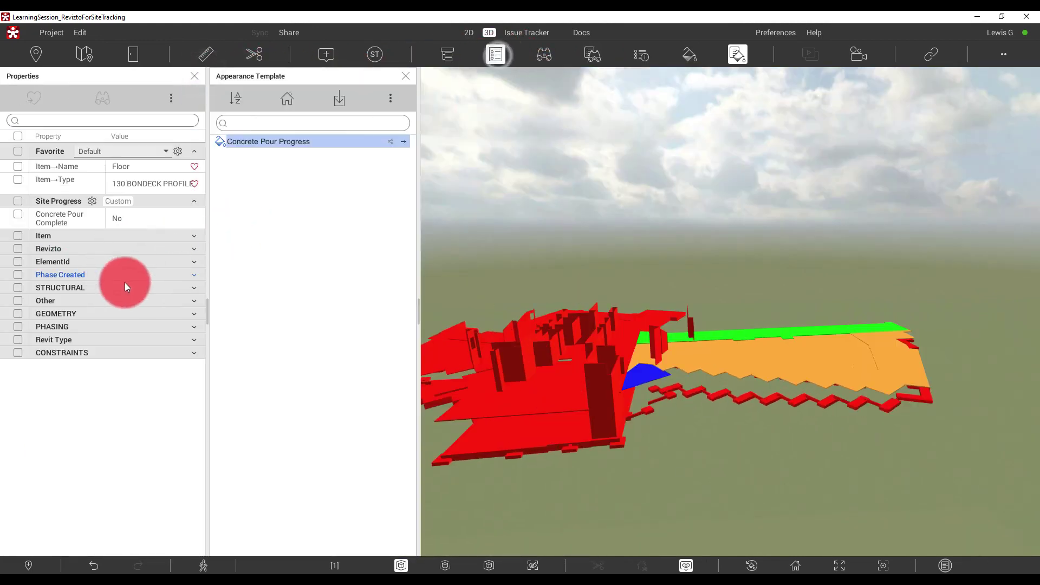
# Change the slab's Concrete Pour Complete custom property to Yes
pyautogui.rightClick(117, 220)
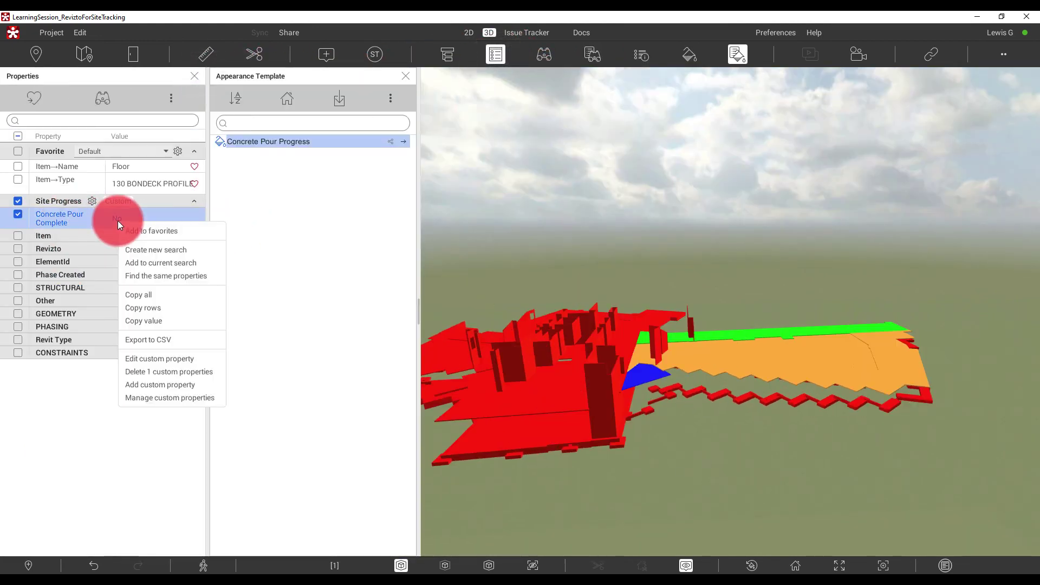
pyautogui.click(168, 358)
pyautogui.click(449, 376)
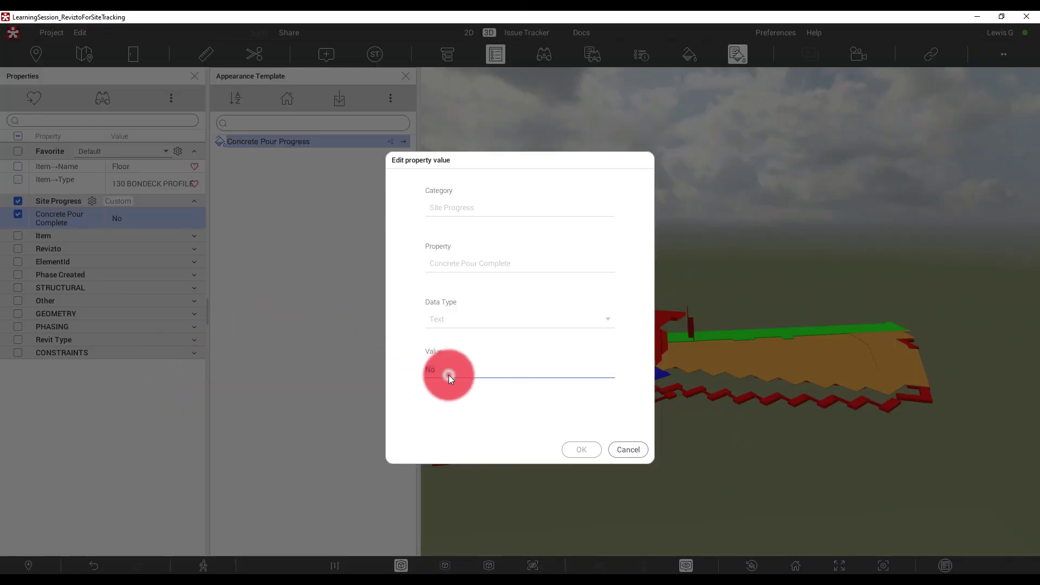
pyautogui.write('Yes')
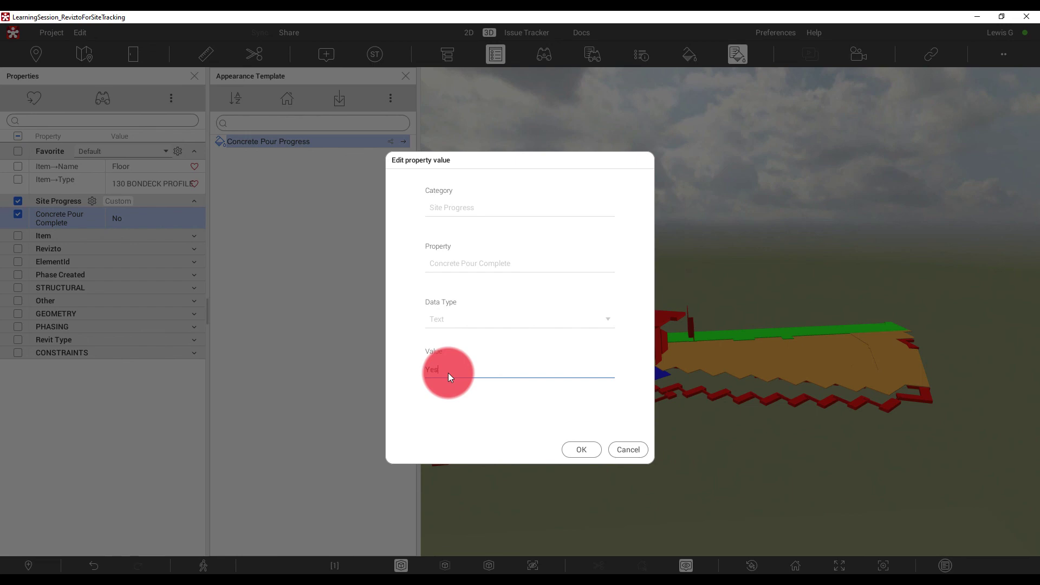
pyautogui.click(603, 448)
pyautogui.click(577, 448)
# Clear the selection, return to the home view and reapply Concrete Pour Progress
pyautogui.click(451, 222)
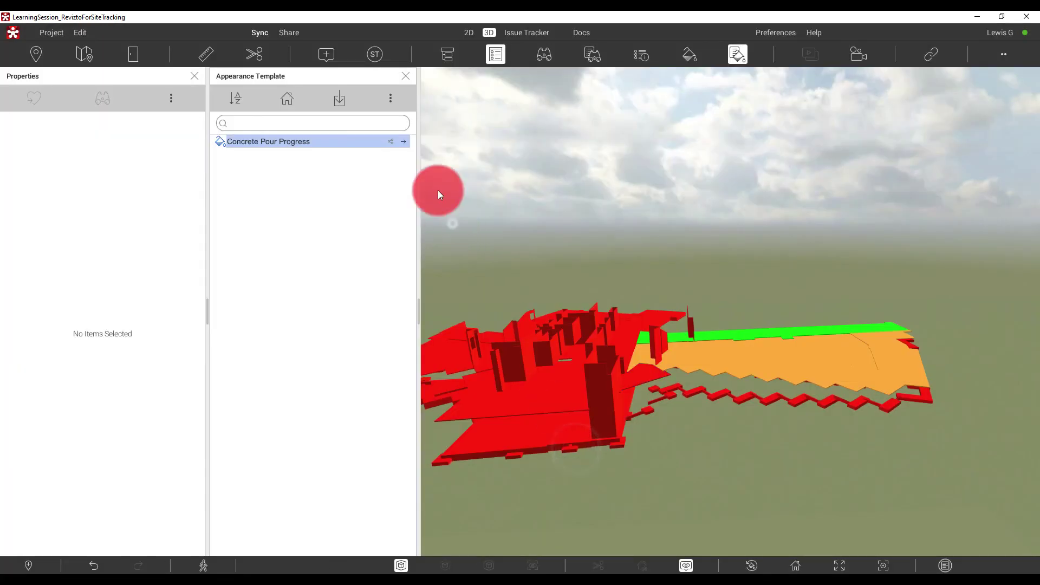
pyautogui.click(402, 142)
pyautogui.click(796, 566)
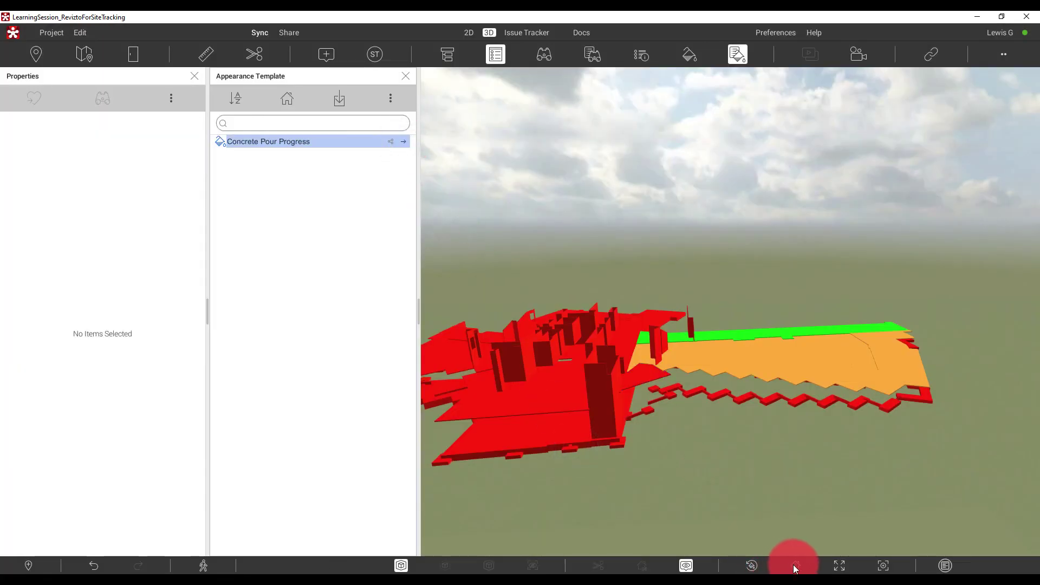
pyautogui.click(404, 142)
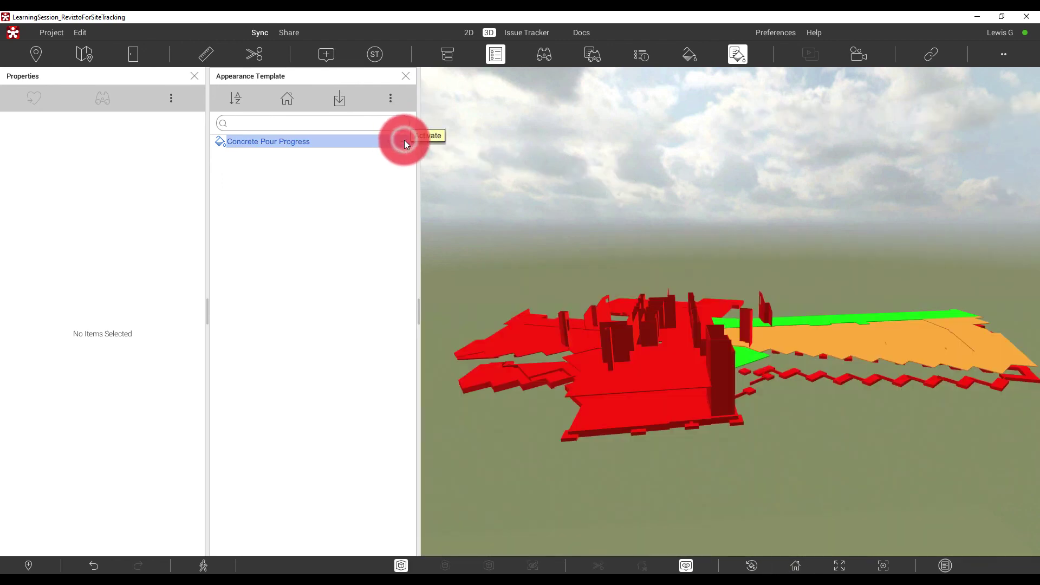
# Close the templates and Properties panels and reopen the Find Objects search conditions
pyautogui.moveTo(700, 359)
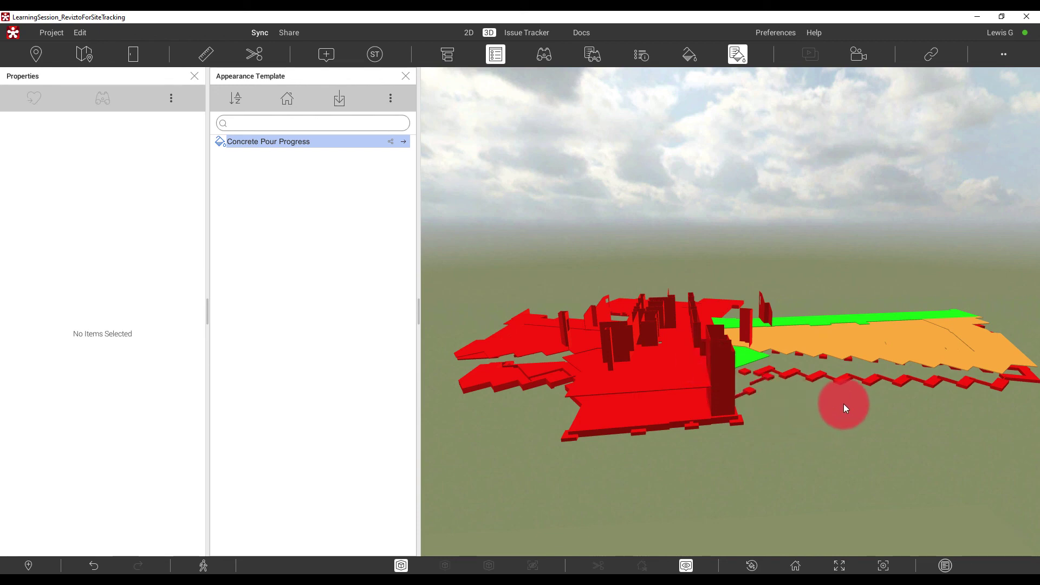
pyautogui.click(546, 325)
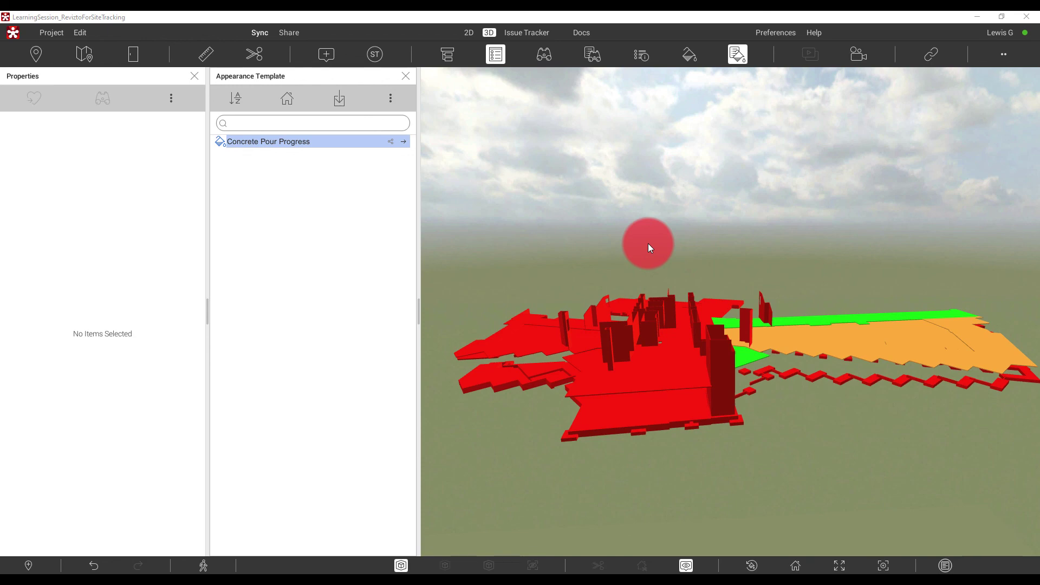
pyautogui.click(408, 77)
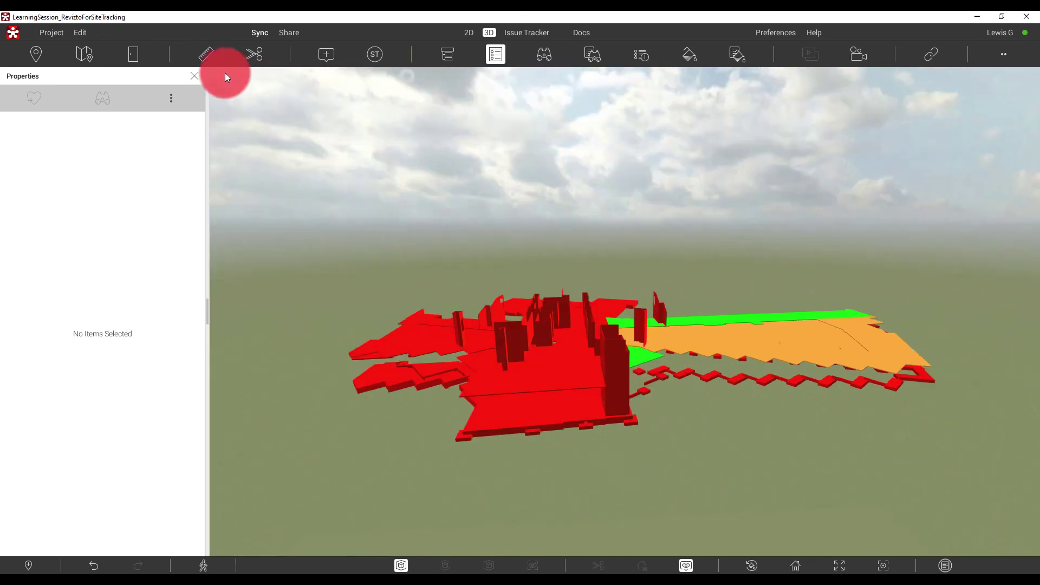
pyautogui.click(194, 75)
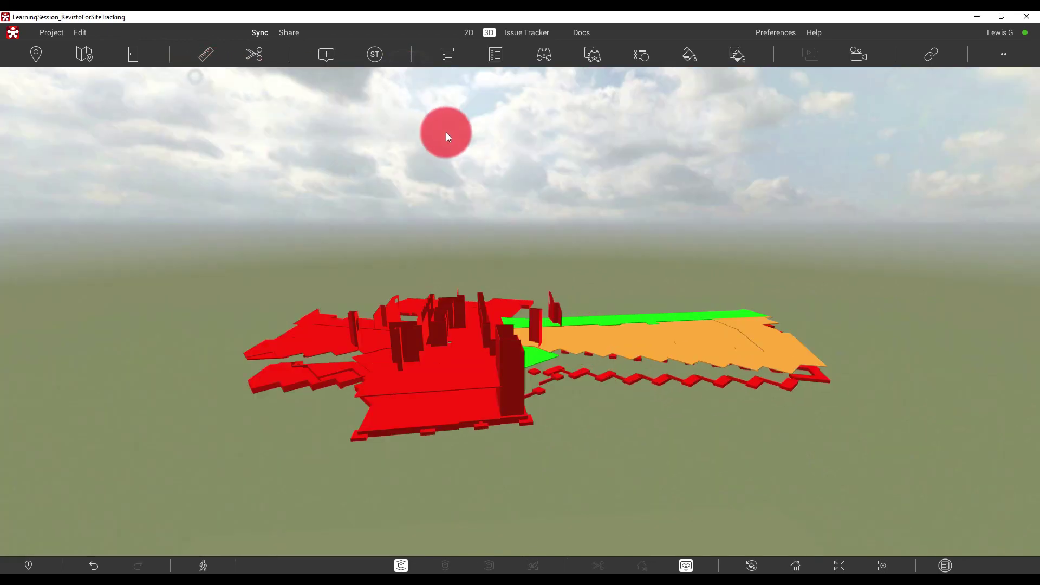
pyautogui.click(544, 53)
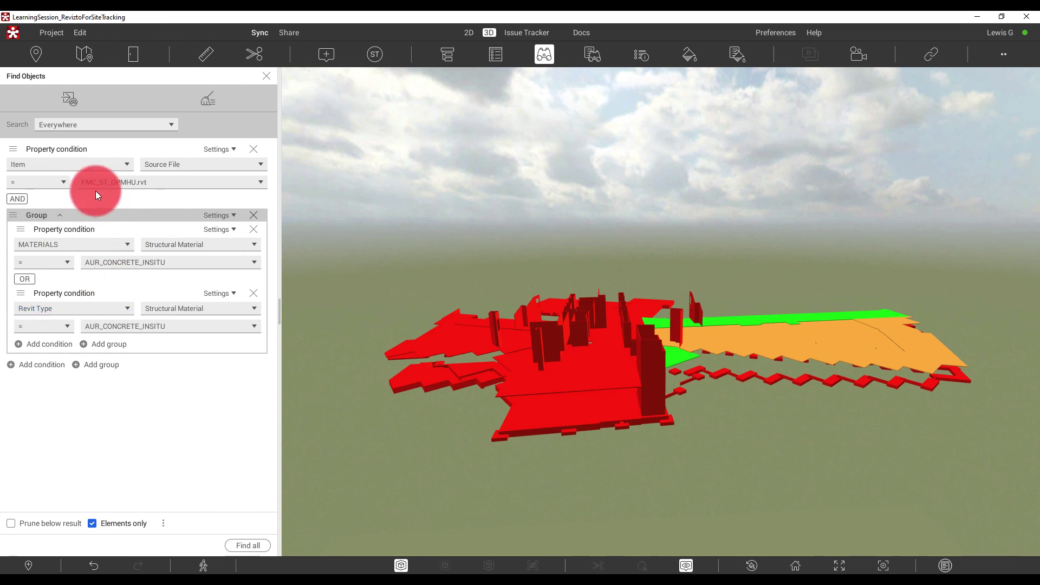
# Inspect the Concrete All Structural search set without renaming it, then close Search Sets and Find Objects
pyautogui.click(596, 55)
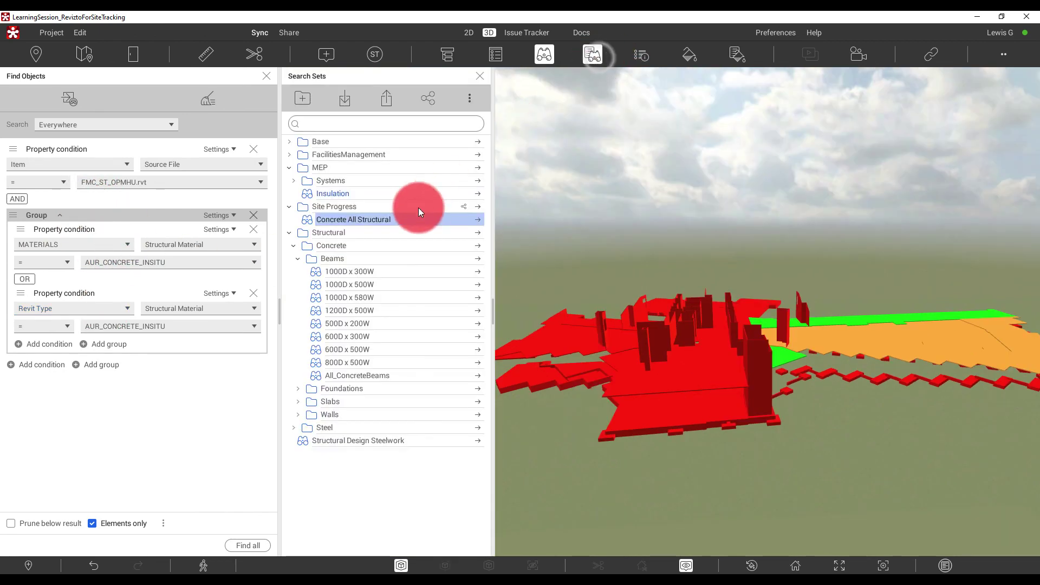
pyautogui.doubleClick(387, 221)
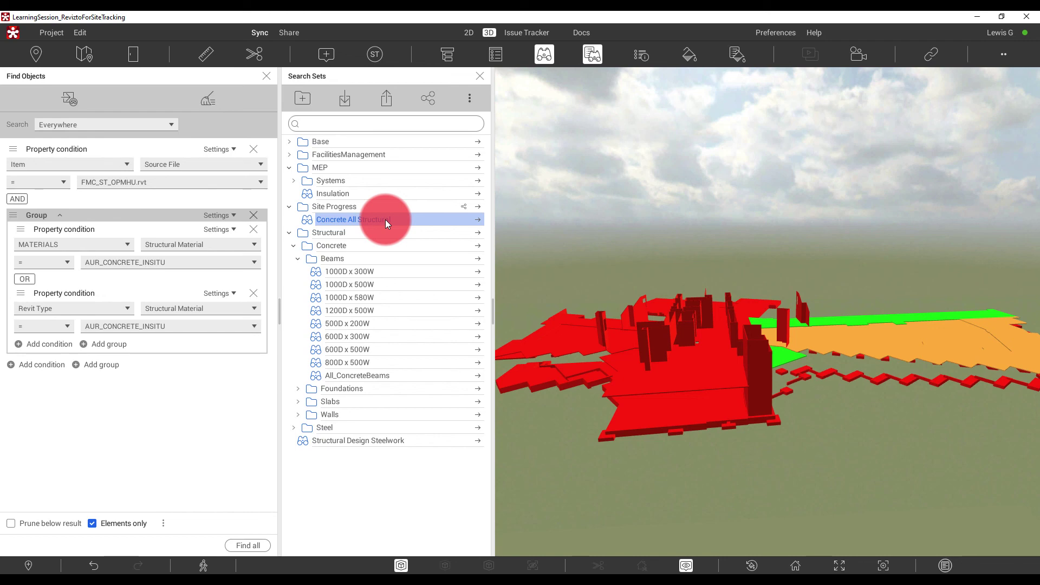
pyautogui.click(675, 414)
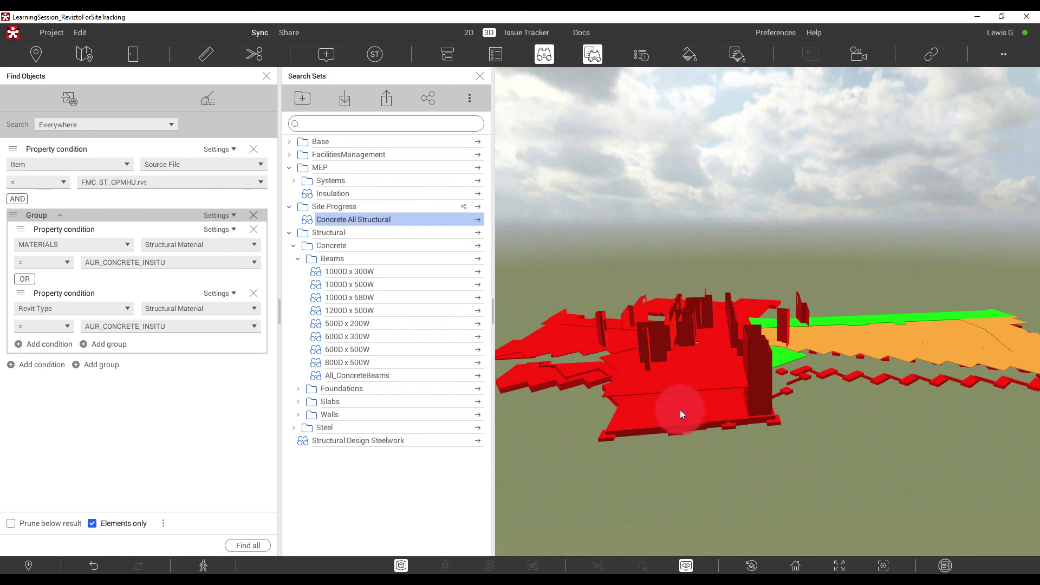
pyautogui.click(480, 76)
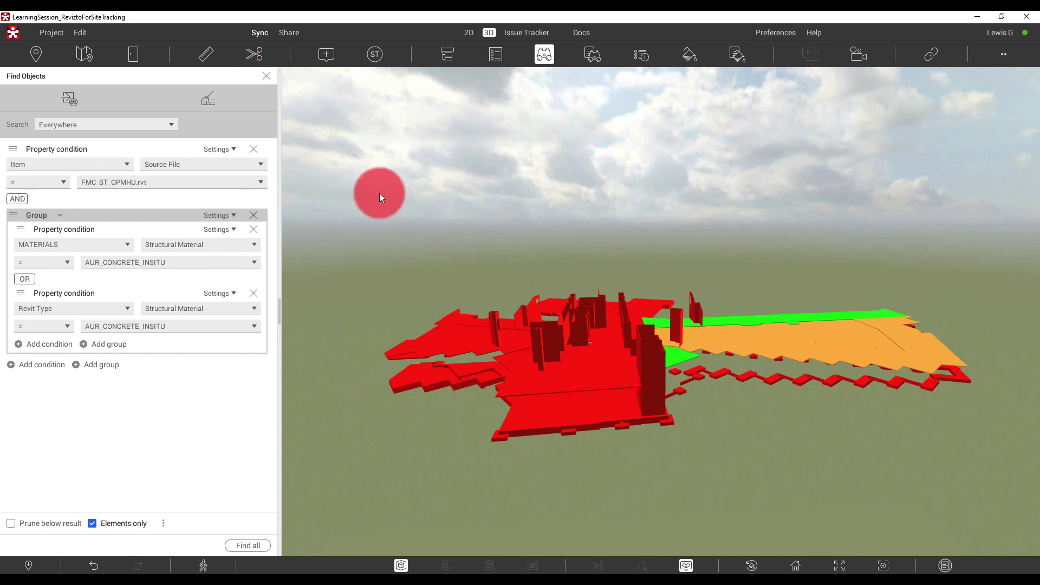
pyautogui.click(267, 77)
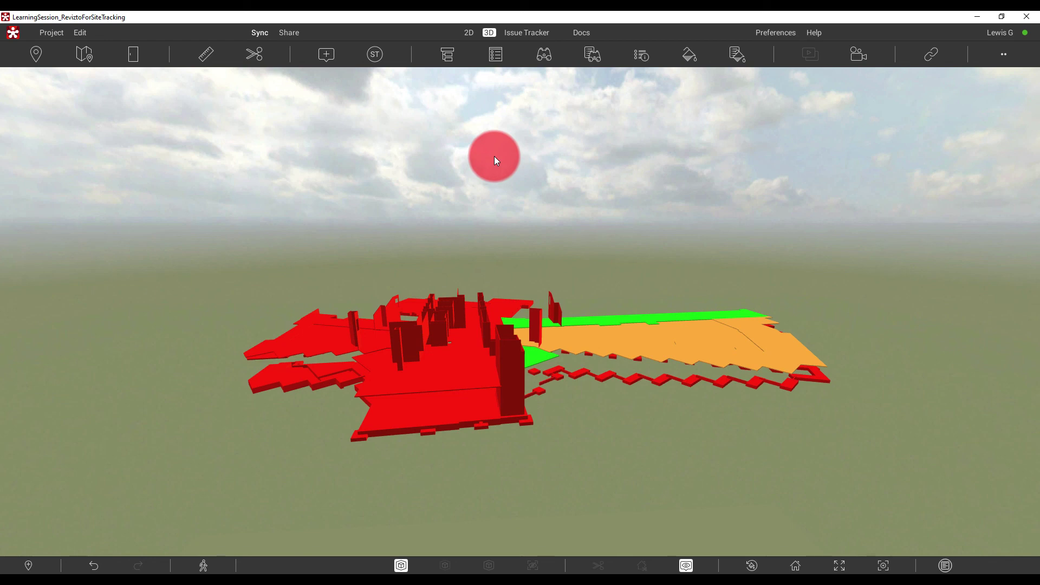
# Show the Appearance Profiler's red, orange and green pour-status rules beside the Concrete Pour Progress template
pyautogui.click(690, 58)
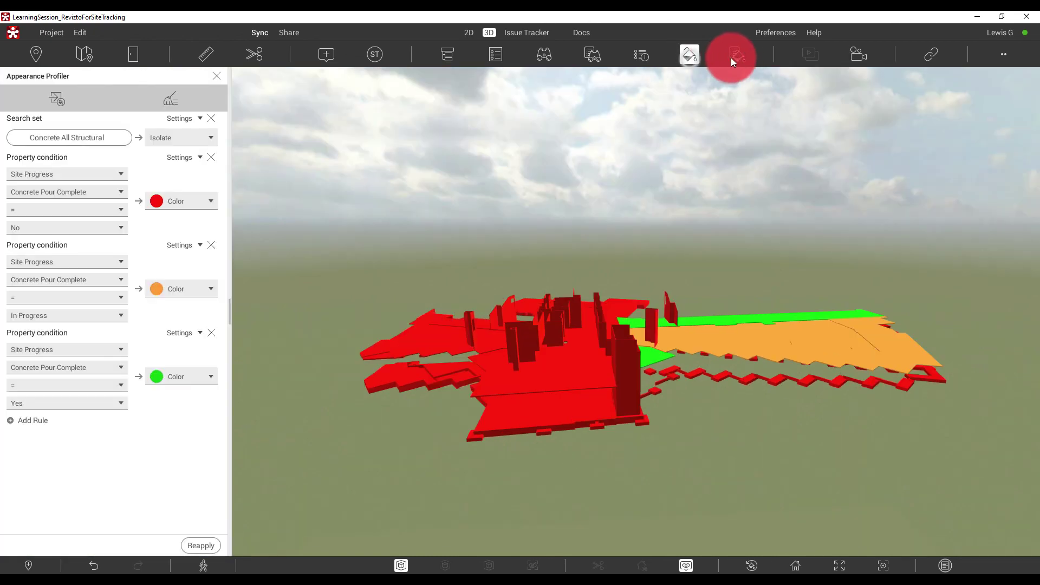
pyautogui.click(737, 58)
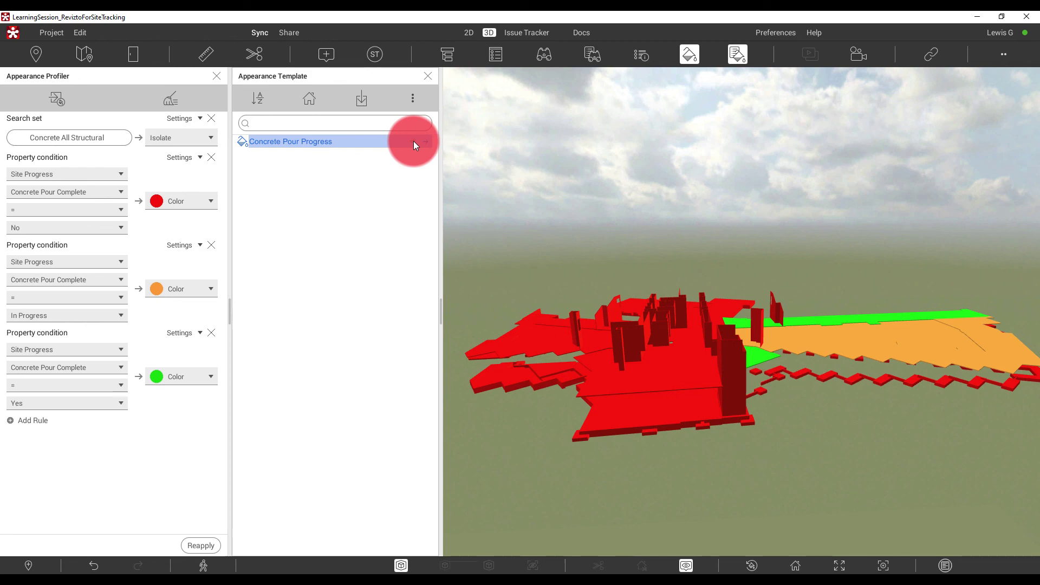
pyautogui.click(665, 282)
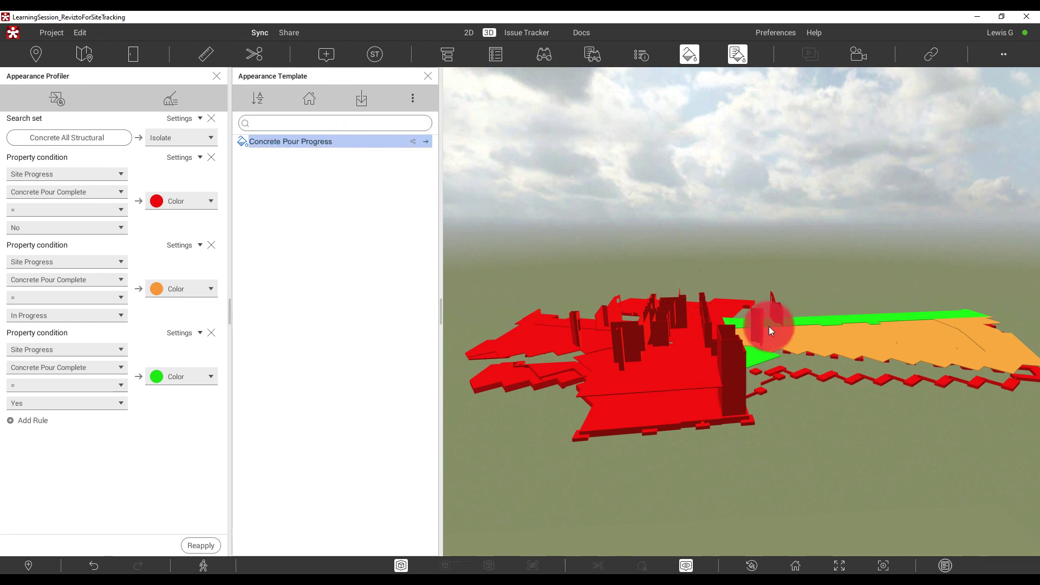
pyautogui.moveTo(912, 340)
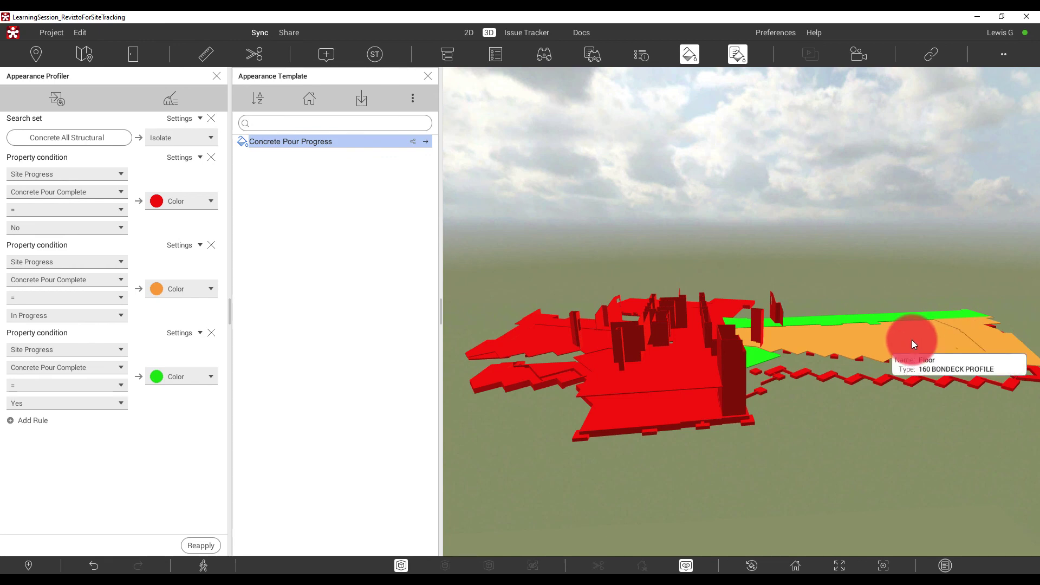